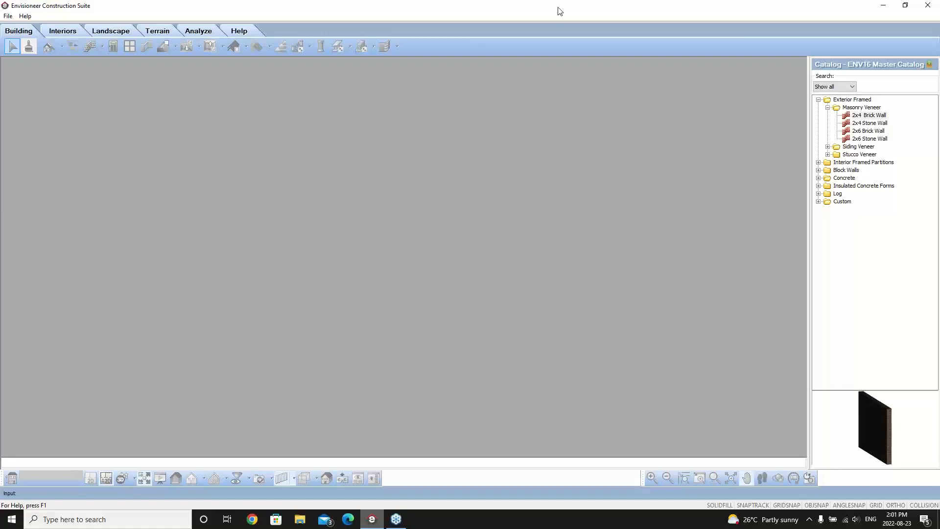
# Start a new project and review the descriptions of the available templates, from the metric home to Presentation Hatch (mm)
pyautogui.click(8, 16)
pyautogui.click(34, 31)
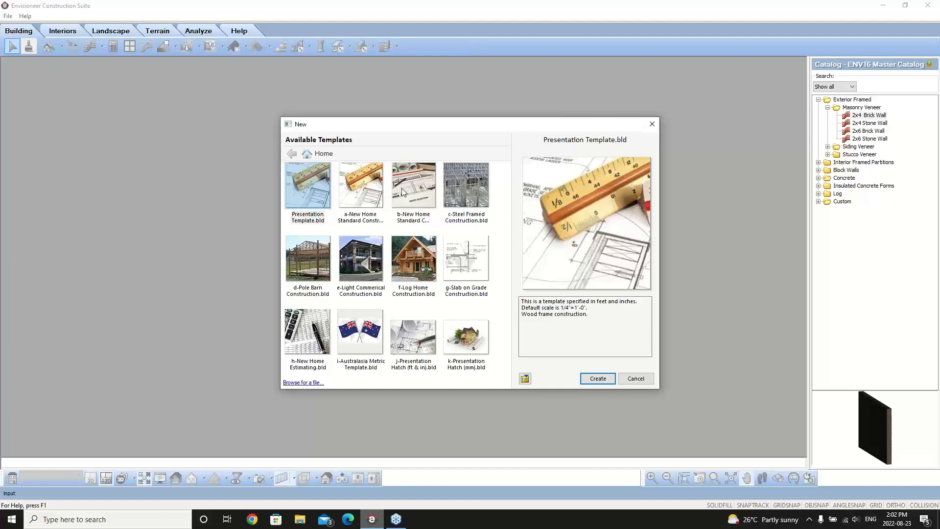
pyautogui.click(352, 178)
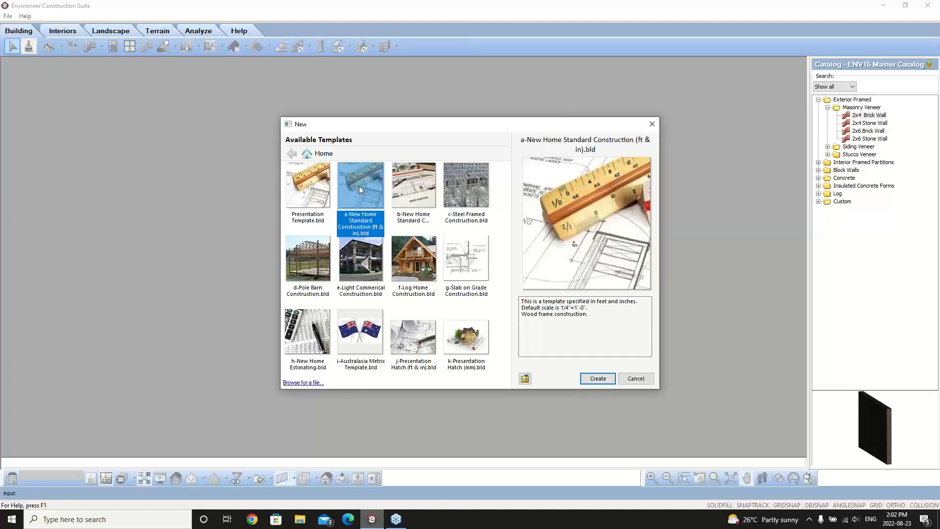
pyautogui.click(410, 185)
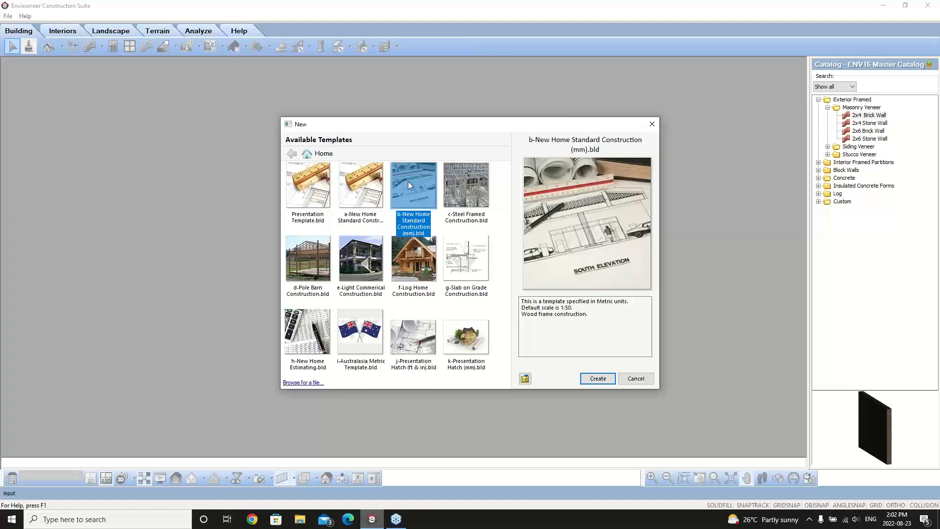
pyautogui.click(468, 197)
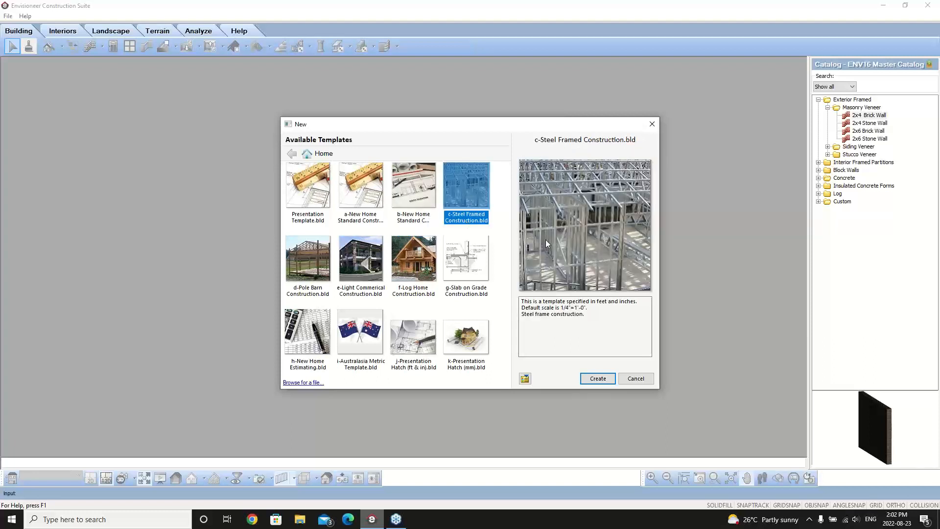
pyautogui.click(316, 262)
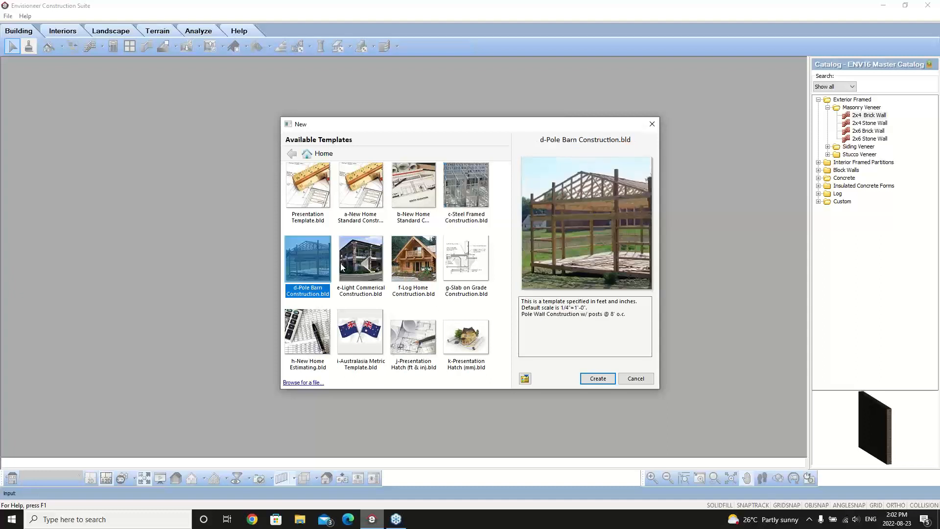
pyautogui.click(360, 263)
pyautogui.click(405, 257)
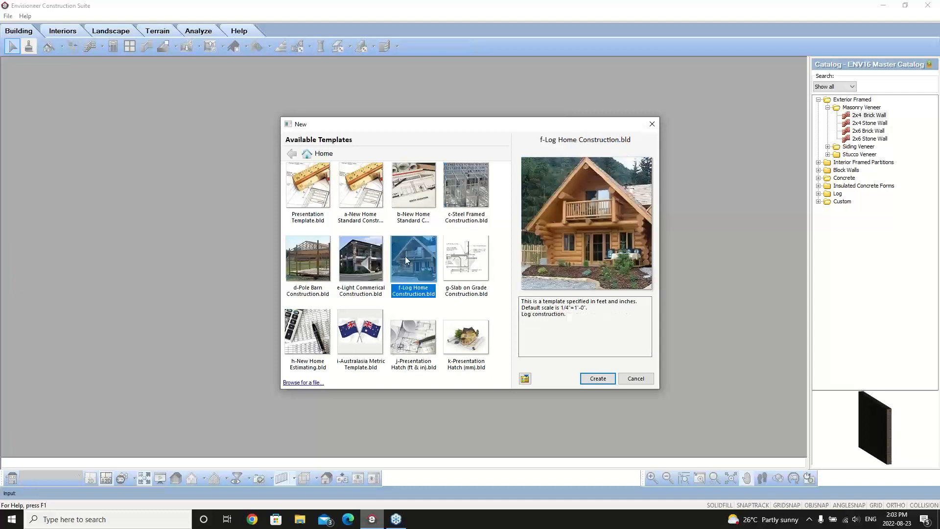
pyautogui.click(461, 268)
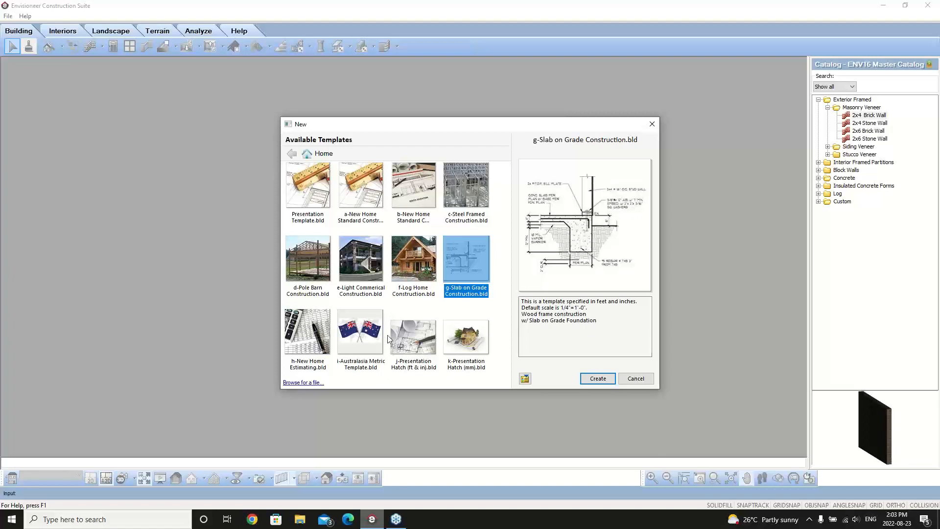
pyautogui.click(426, 342)
pyautogui.click(453, 340)
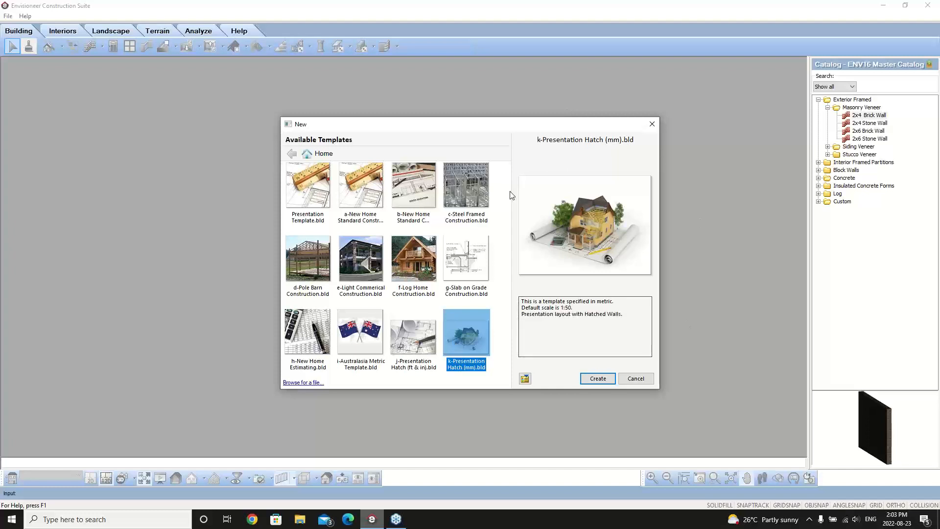
# Create the new project from the template "a-New Home Standard Construction (ft & in).bld"
pyautogui.click(354, 181)
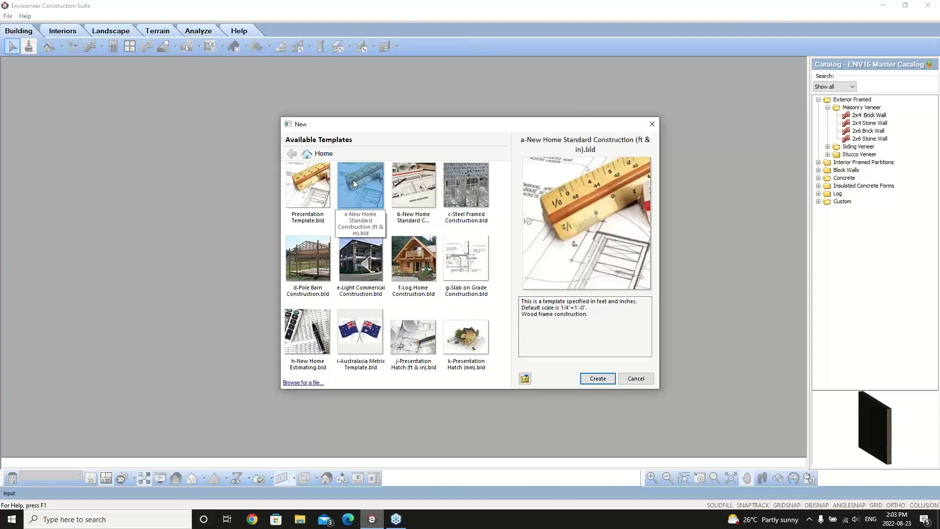
pyautogui.click(598, 379)
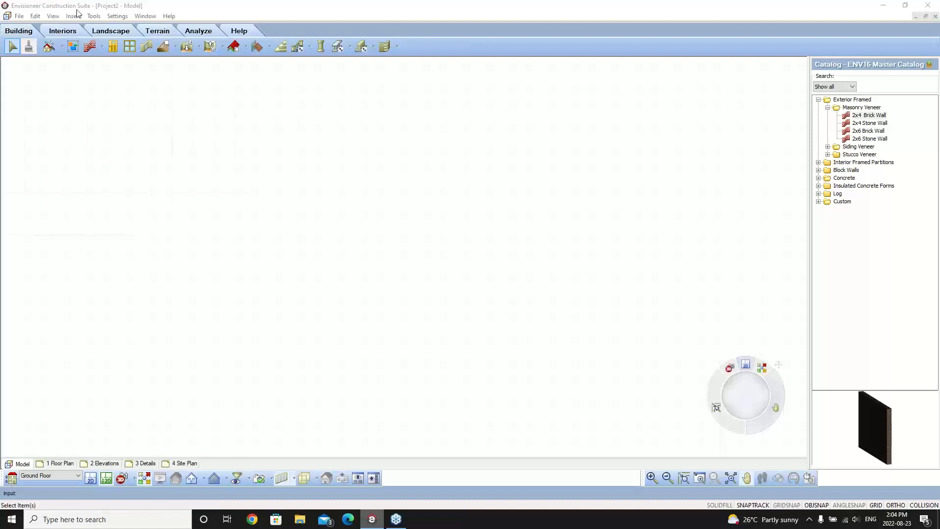
# Open the building locations and examine the Ground Floor's wall, ceiling, head and floor level heights in the Location Calculator
pyautogui.click(113, 16)
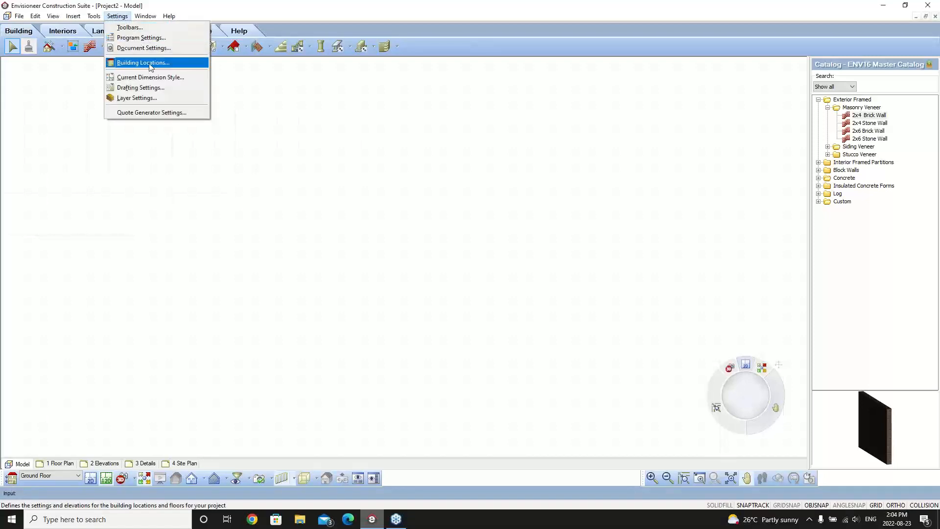
pyautogui.click(269, 7)
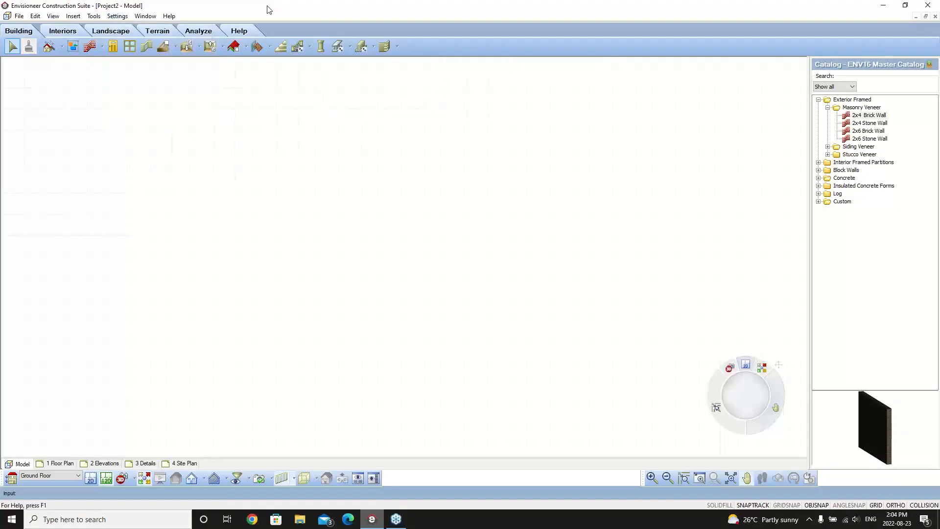
pyautogui.click(12, 479)
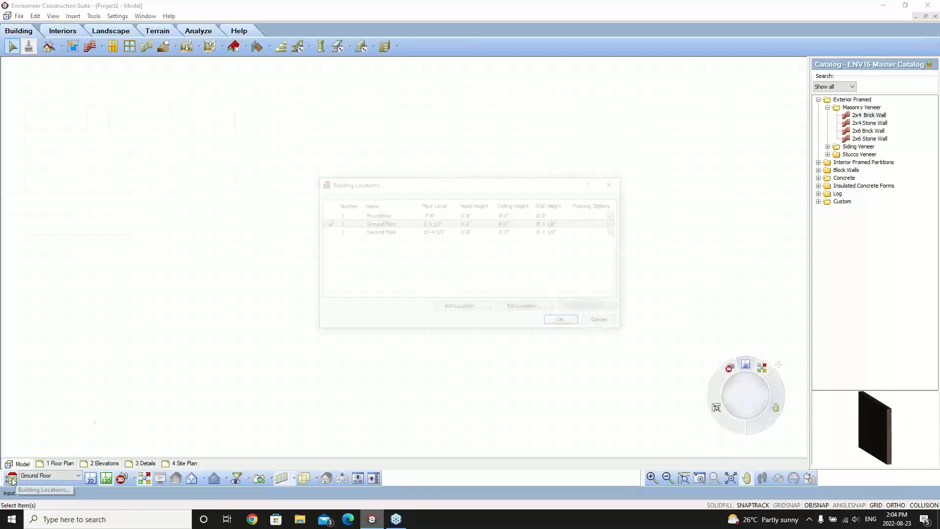
pyautogui.moveTo(447, 187); pyautogui.dragTo(424, 174)
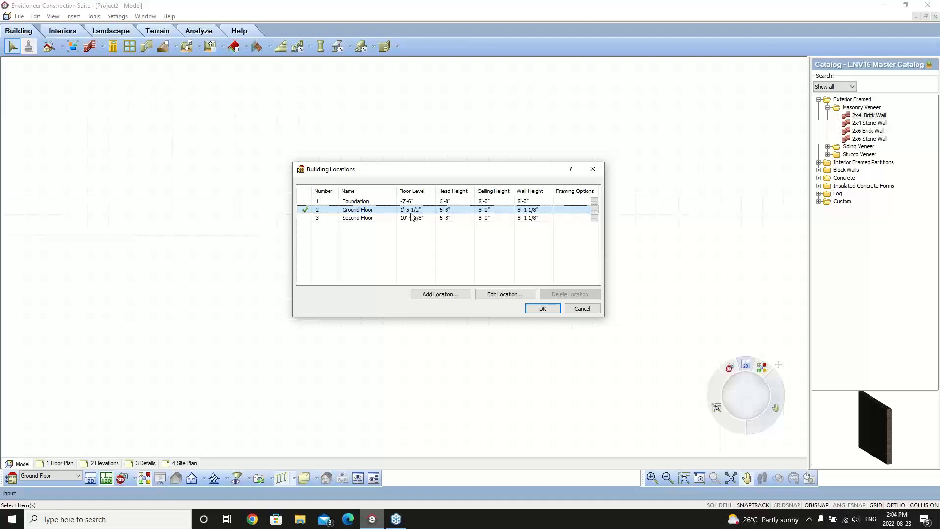
pyautogui.click(505, 293)
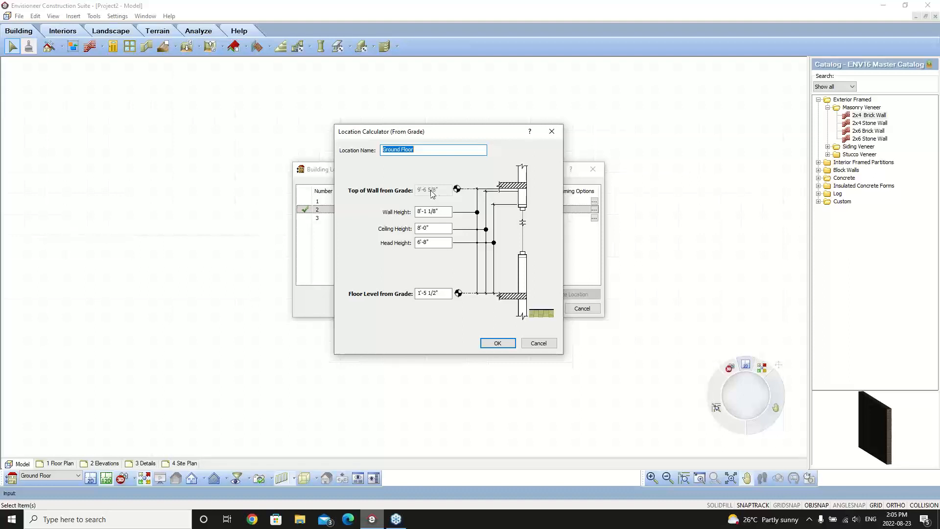
pyautogui.click(539, 343)
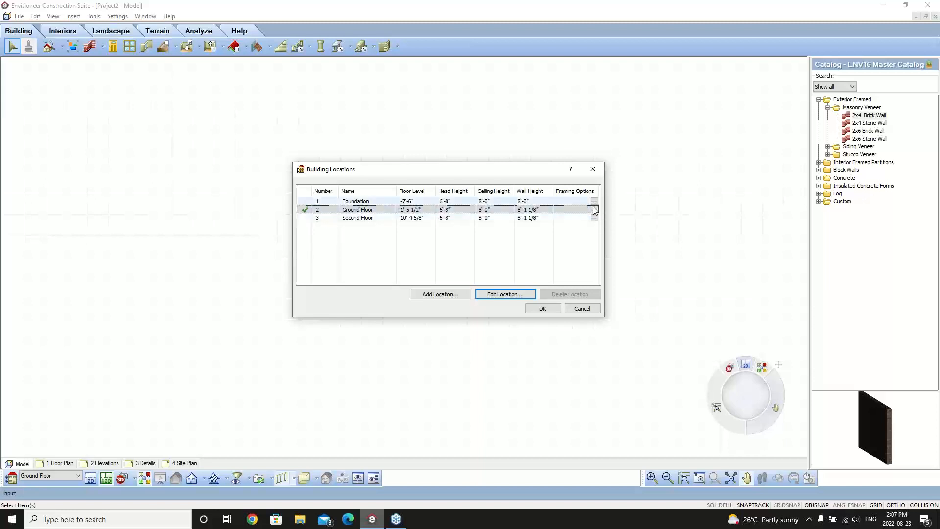
# In the Ground Floor framing options, open the load bearing wall span table library and inspect the General 2 Ply Span Table
pyautogui.click(594, 211)
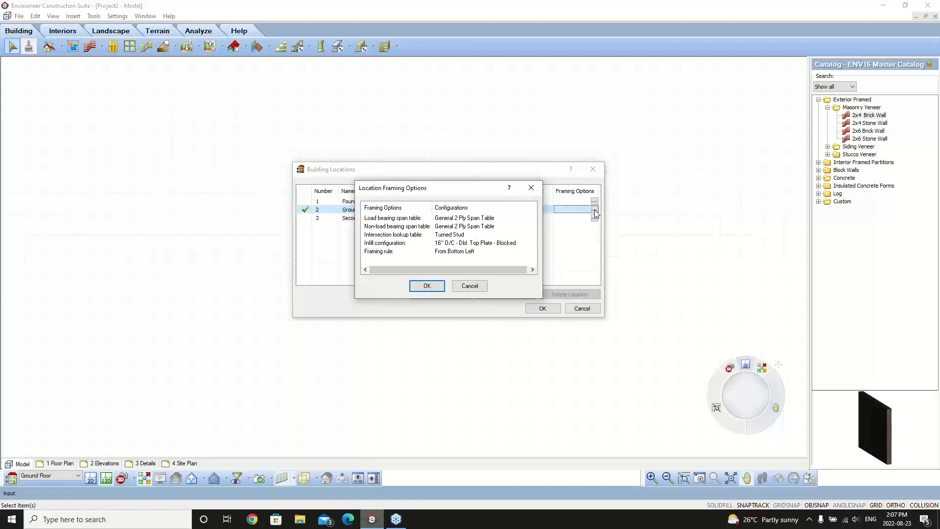
pyautogui.click(458, 219)
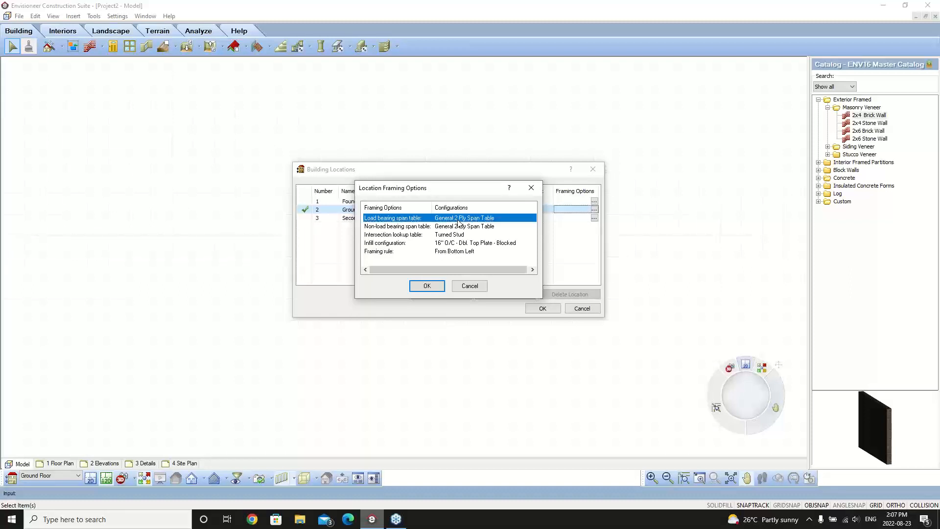
pyautogui.click(528, 219)
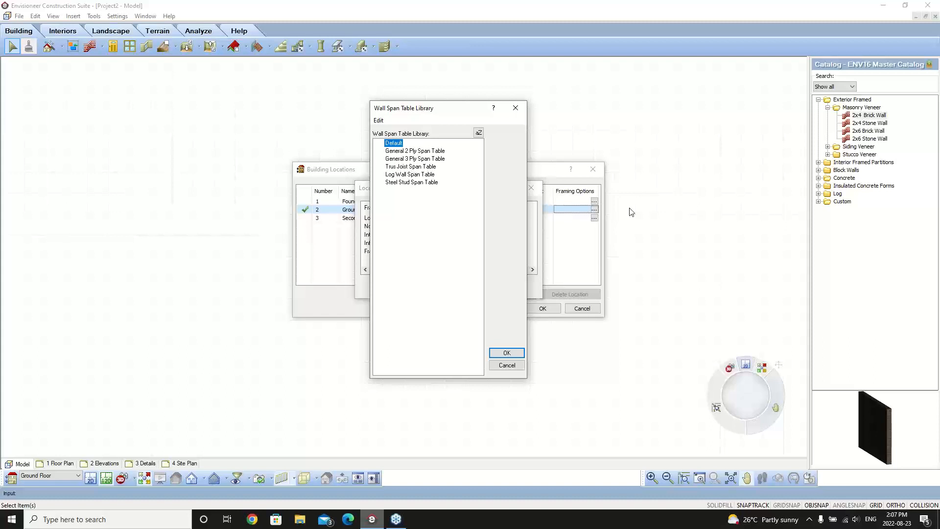
pyautogui.click(416, 151)
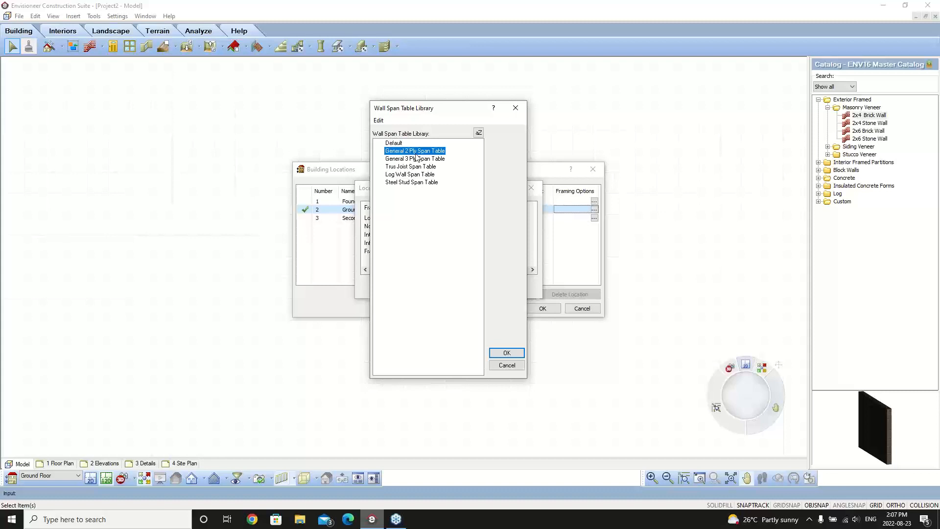
pyautogui.click(418, 159)
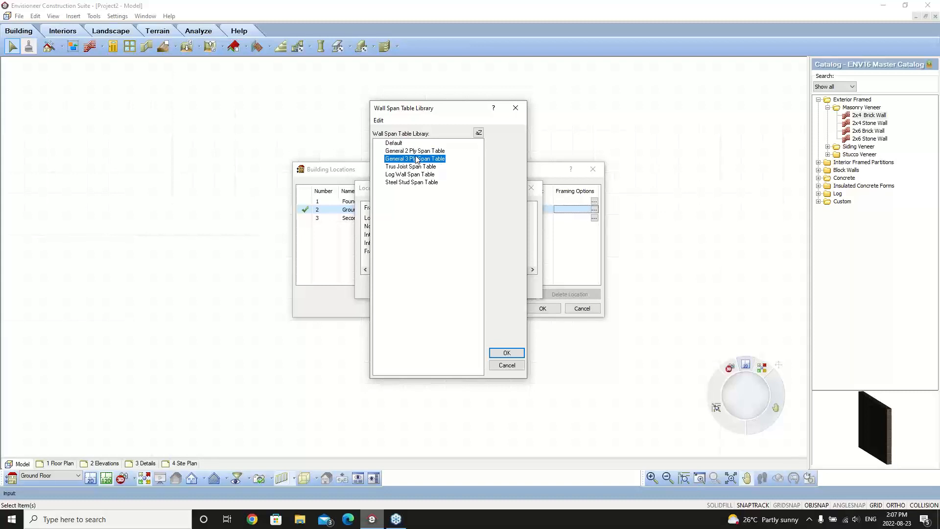
pyautogui.click(436, 152)
pyautogui.doubleClick(437, 155)
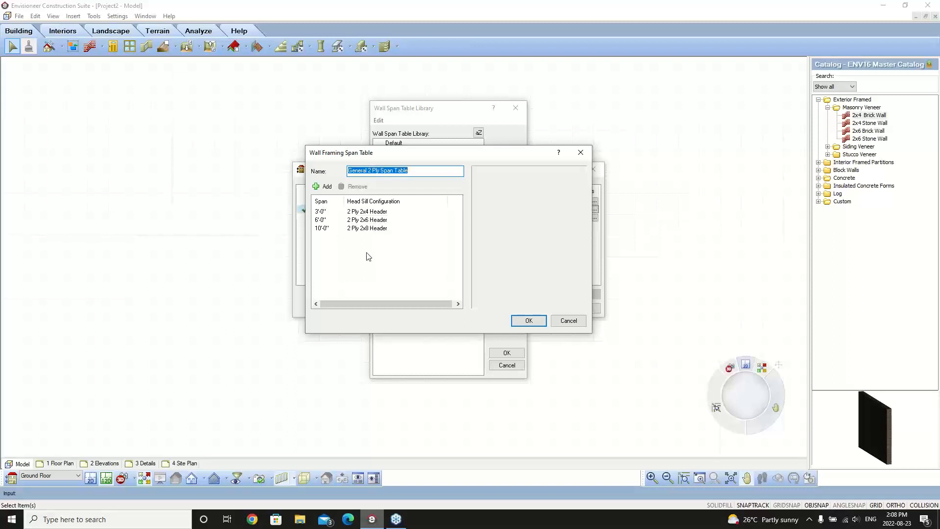
pyautogui.click(568, 320)
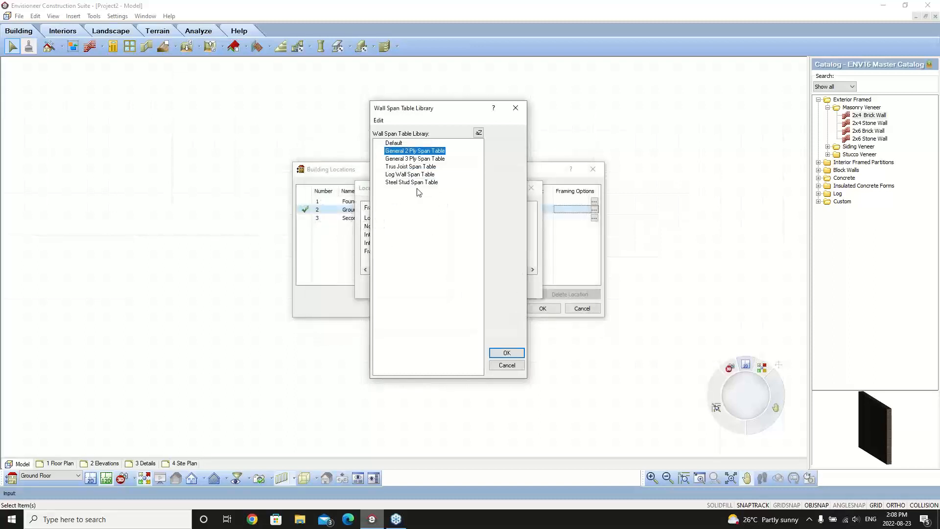
# Open the General 3 Ply Span Table and examine the 8-foot span's header configuration in a Rendered Outline preview
pyautogui.click(410, 159)
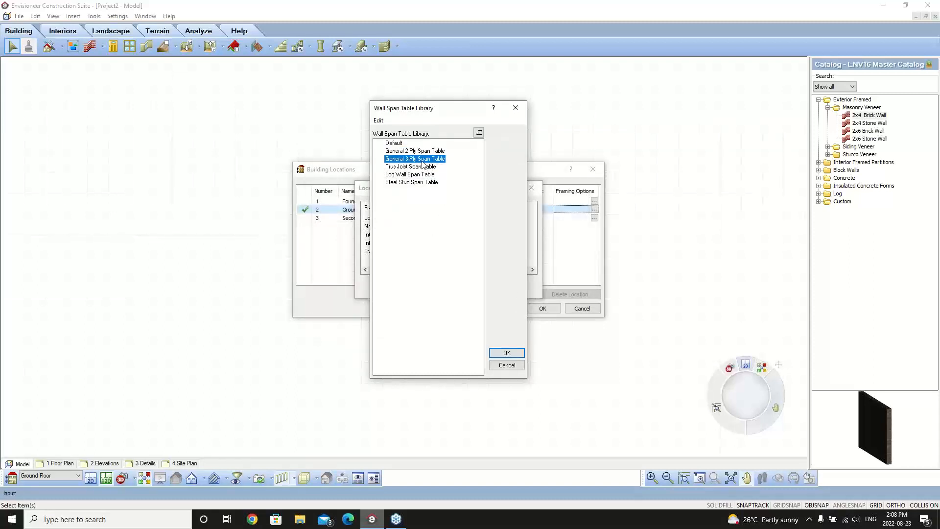
pyautogui.doubleClick(423, 160)
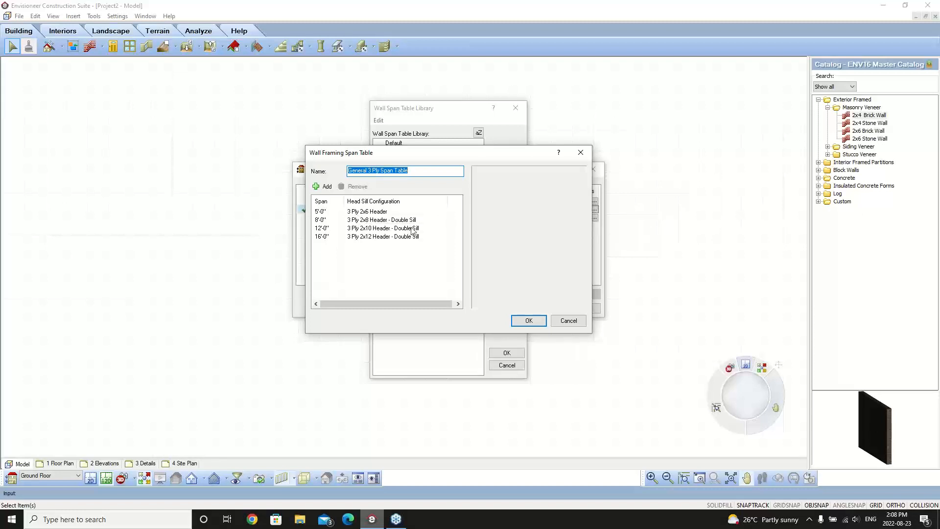
pyautogui.click(442, 221)
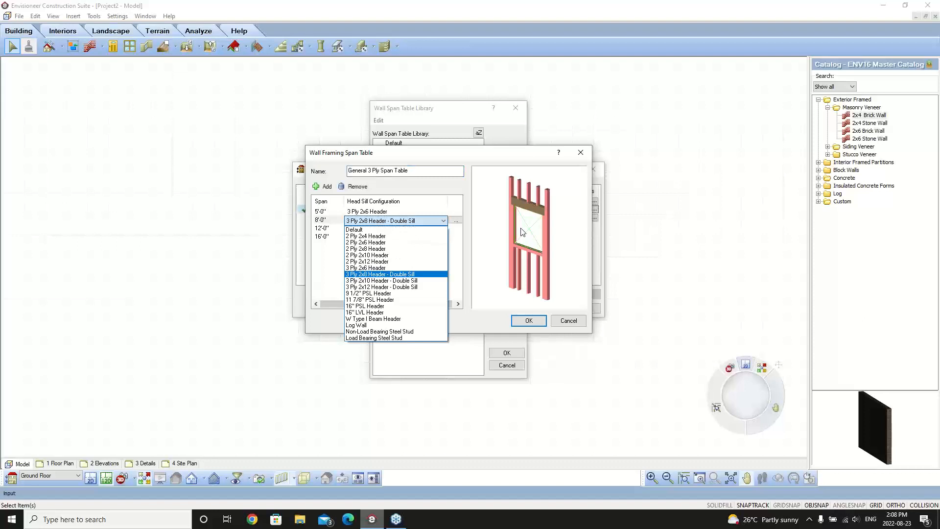
pyautogui.click(509, 256)
pyautogui.rightClick(509, 256)
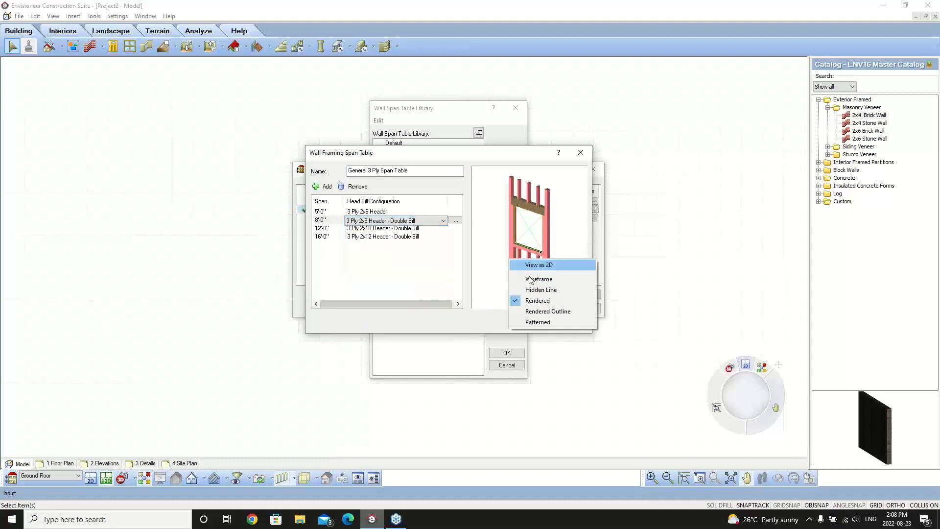
pyautogui.click(552, 311)
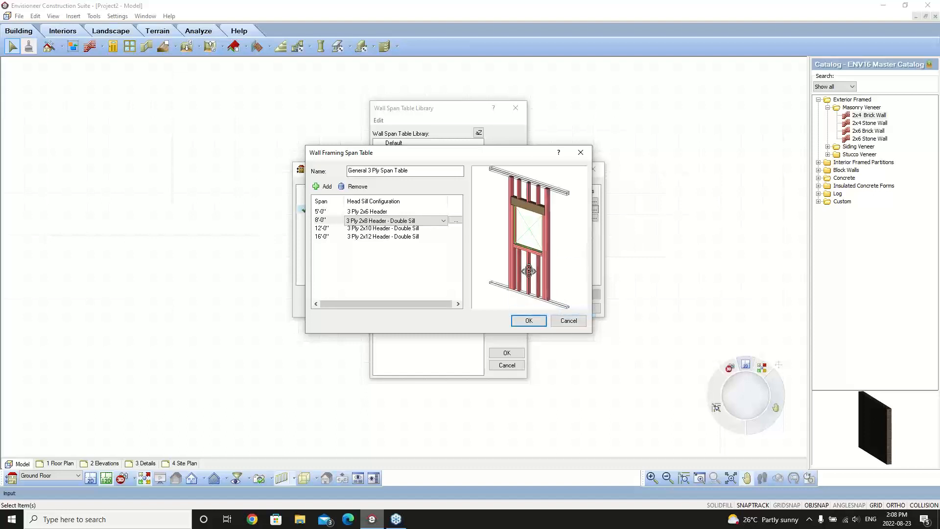
pyautogui.moveTo(529, 270); pyautogui.dragTo(536, 265)
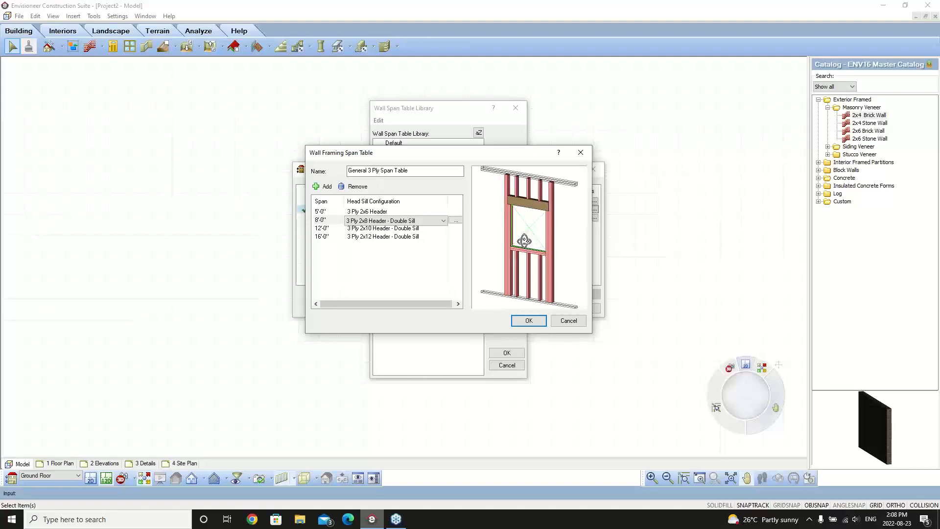
# Open the 3 Ply 2x8 Header - Double Sill configuration, preview it as Rendered Outline and inspect the Left Jack Stud 1 parameters
pyautogui.click(454, 220)
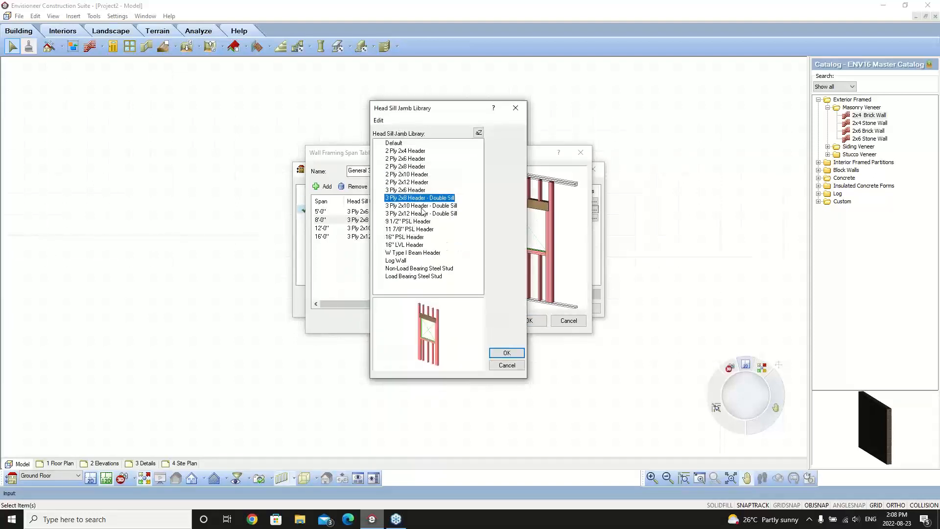
pyautogui.doubleClick(424, 200)
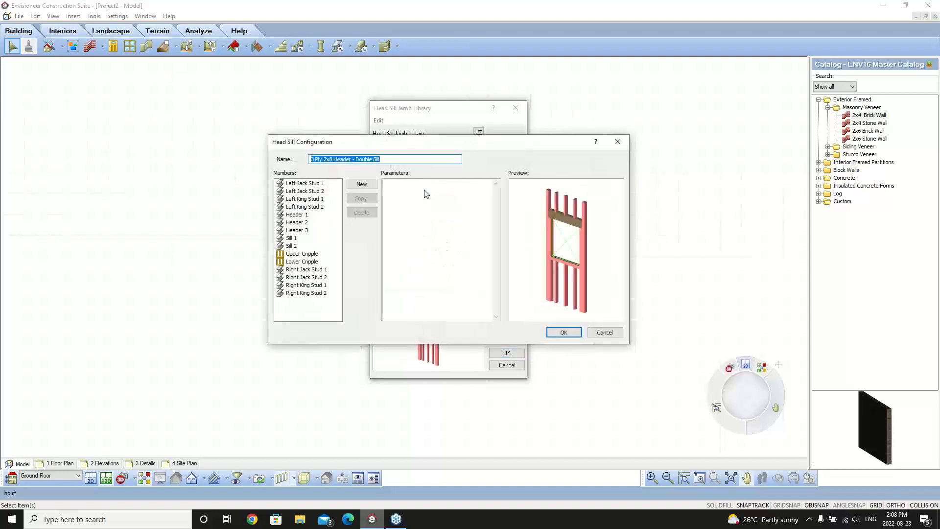
pyautogui.moveTo(417, 147); pyautogui.dragTo(417, 141)
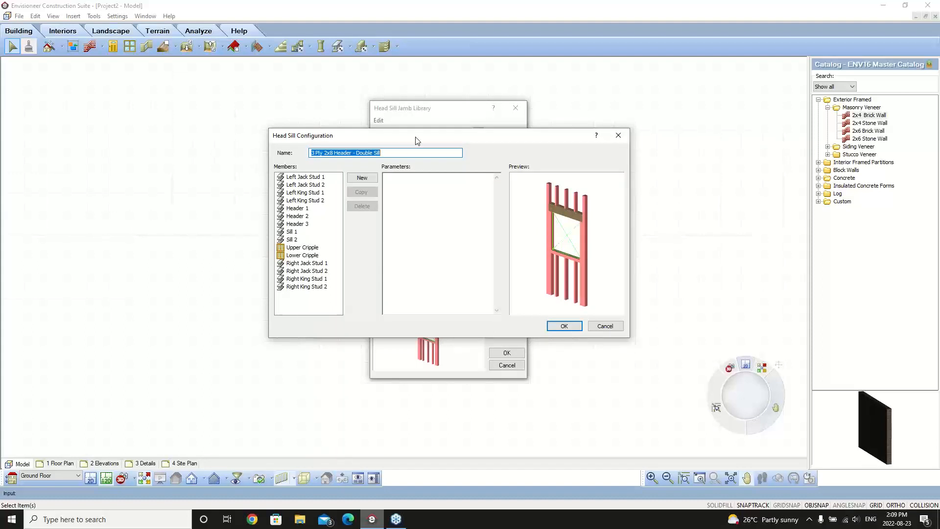
pyautogui.rightClick(545, 259)
pyautogui.click(576, 307)
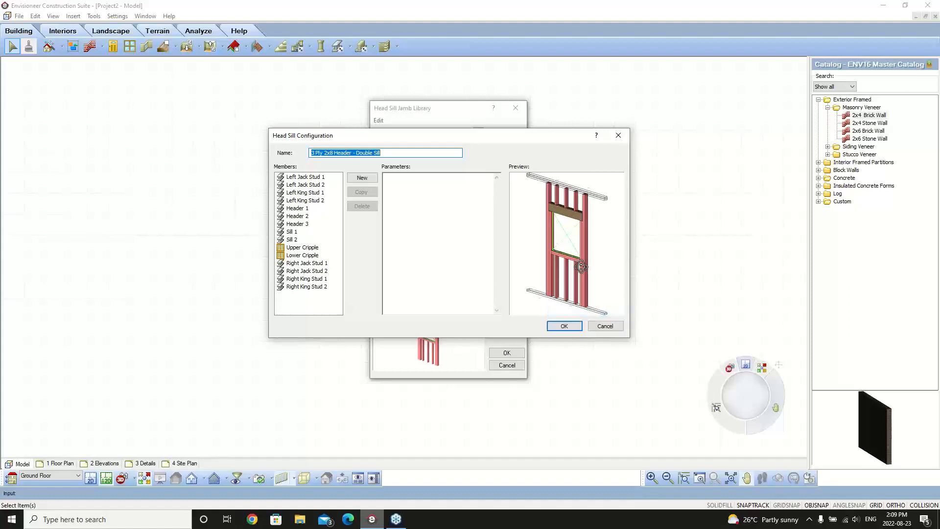
pyautogui.moveTo(581, 266); pyautogui.dragTo(586, 264)
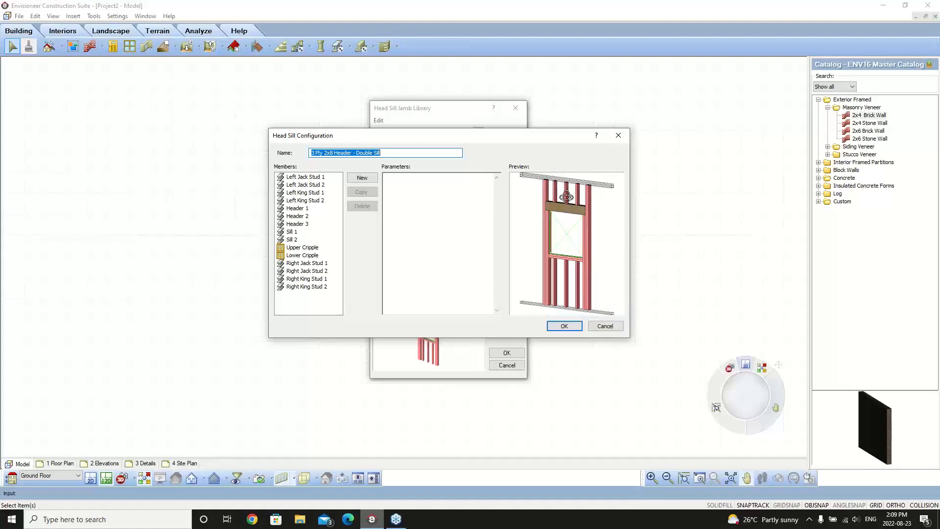
pyautogui.click(302, 177)
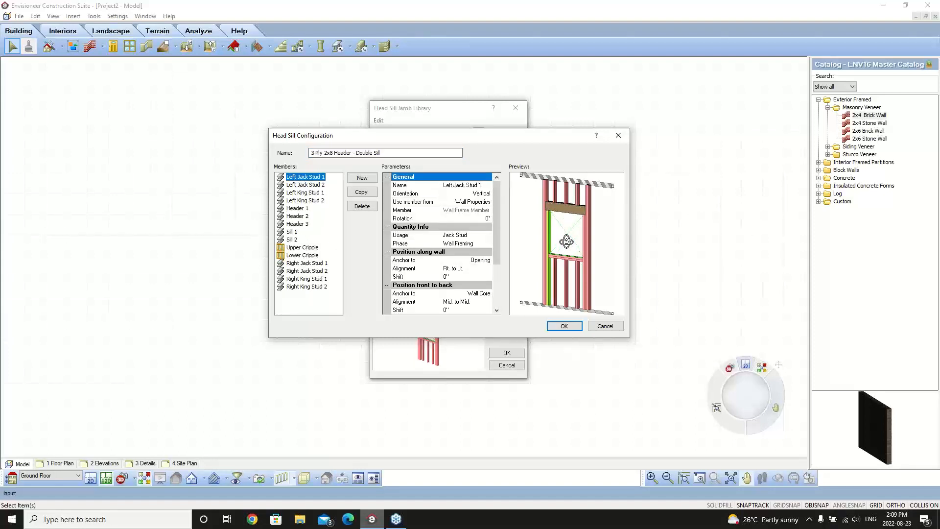
# Examine the Sill 1 parameters and the Left Jack Stud 1 member source in the 3 Ply 2x8 Header - Double Sill configuration
pyautogui.moveTo(566, 241); pyautogui.dragTo(575, 247)
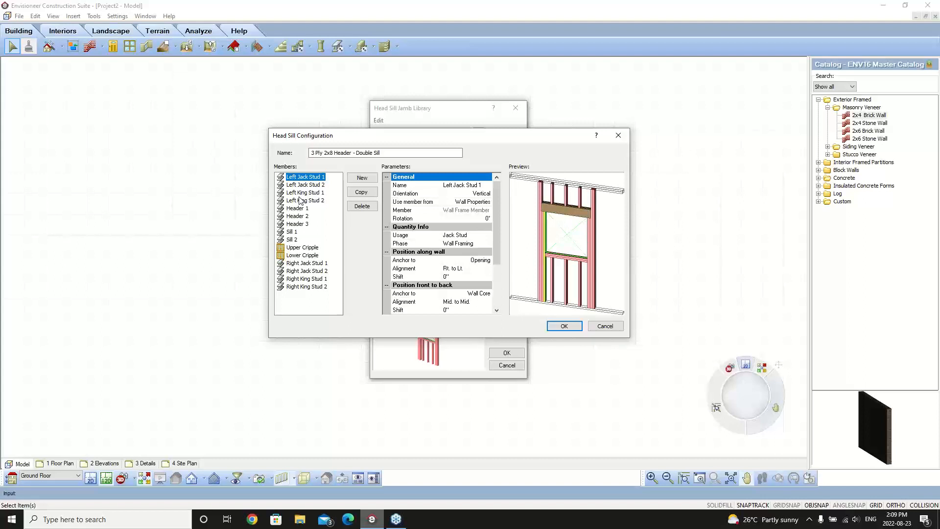
pyautogui.click(292, 232)
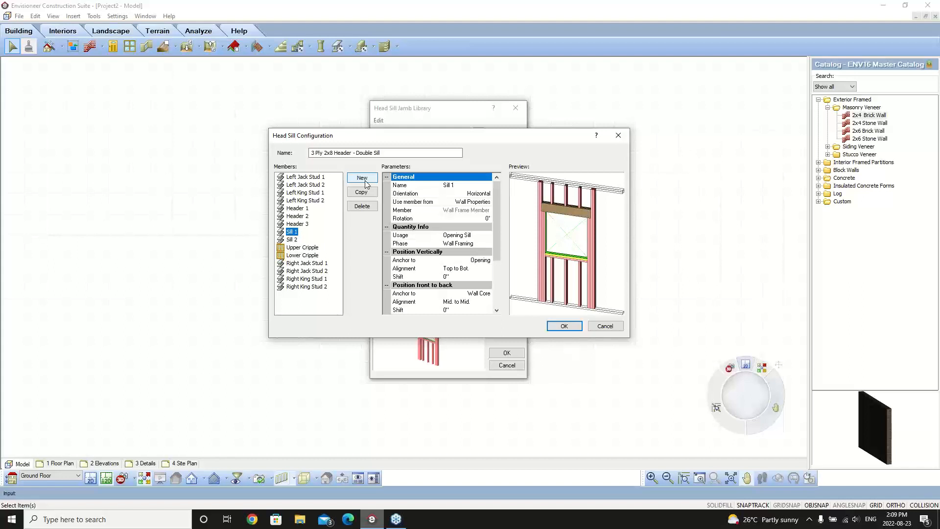
pyautogui.moveTo(603, 237); pyautogui.dragTo(596, 238)
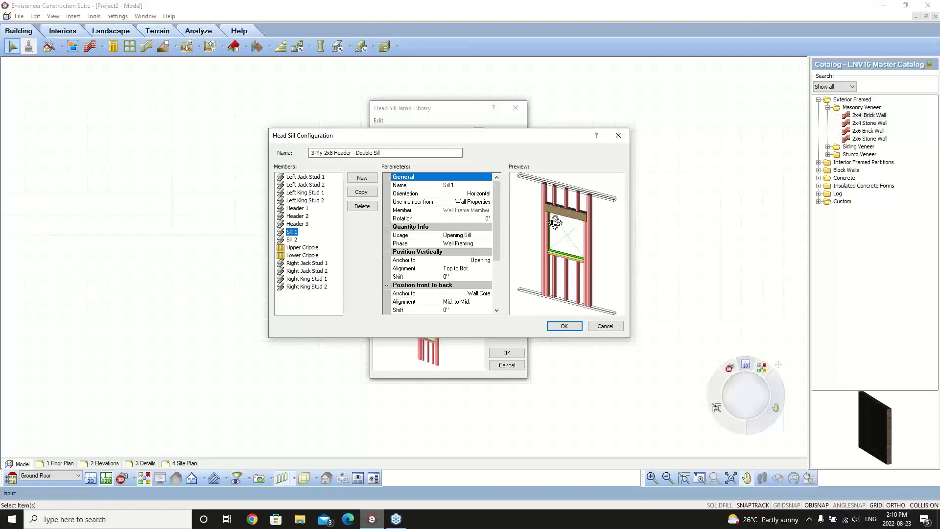
pyautogui.click(322, 177)
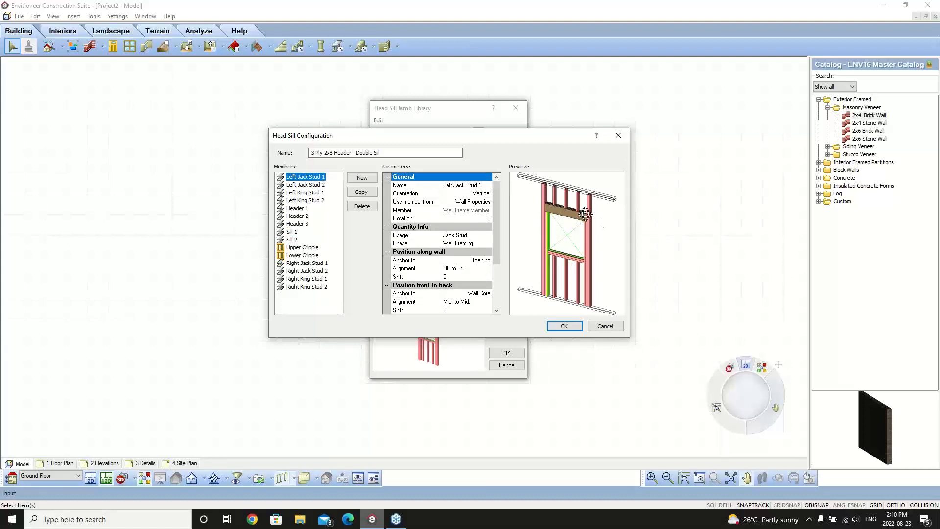
pyautogui.click(475, 203)
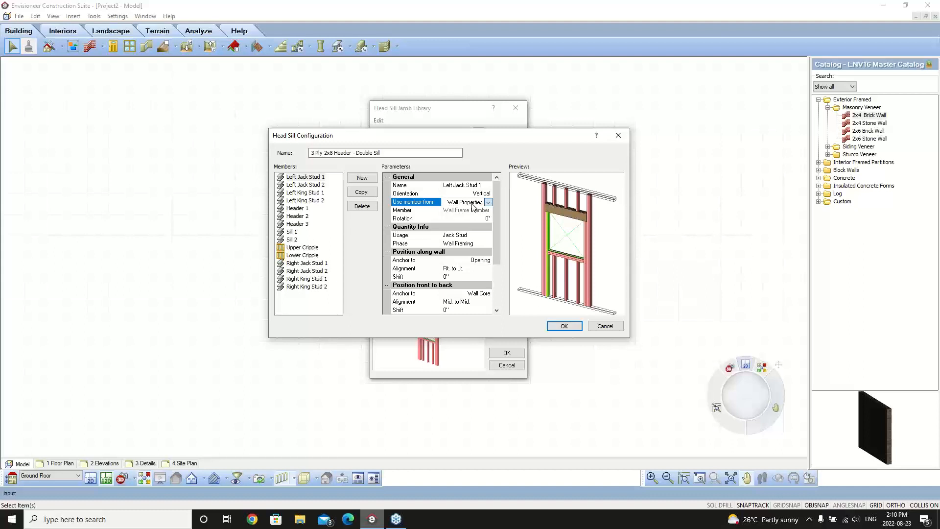
# Inspect the Header 1 parameters and its available member sources while viewing the opening's framing from another angle
pyautogui.click(300, 208)
pyautogui.click(300, 209)
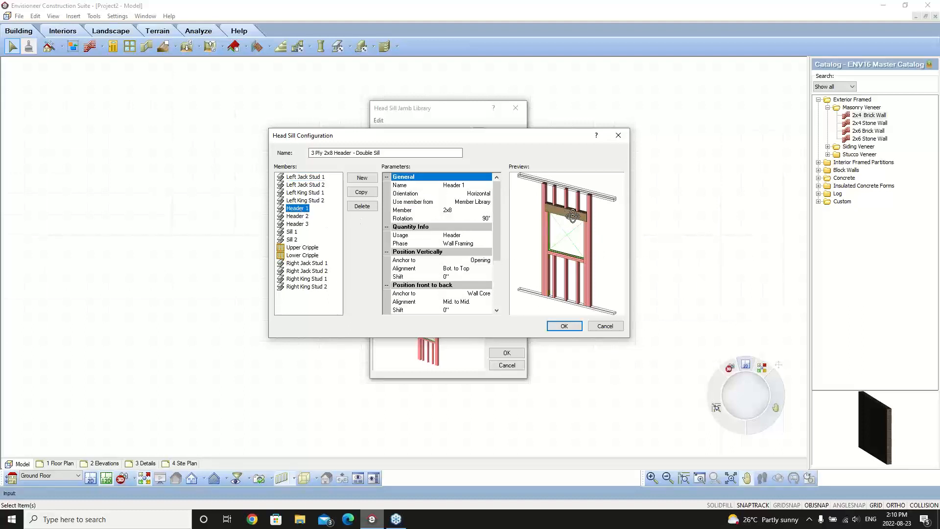
pyautogui.moveTo(585, 221)
pyautogui.mouseDown()
pyautogui.moveTo(562, 225)
pyautogui.moveTo(588, 225)
pyautogui.moveTo(571, 226)
pyautogui.mouseUp()
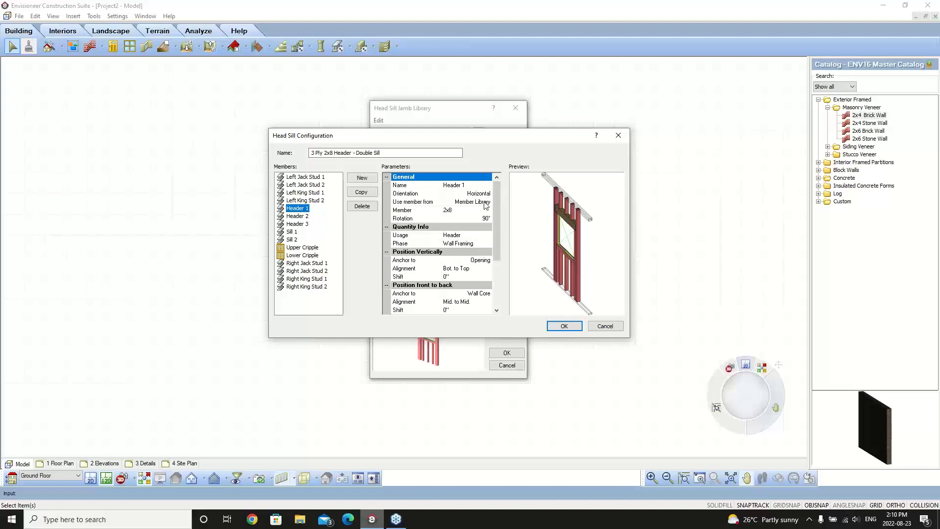
pyautogui.click(485, 204)
pyautogui.click(488, 203)
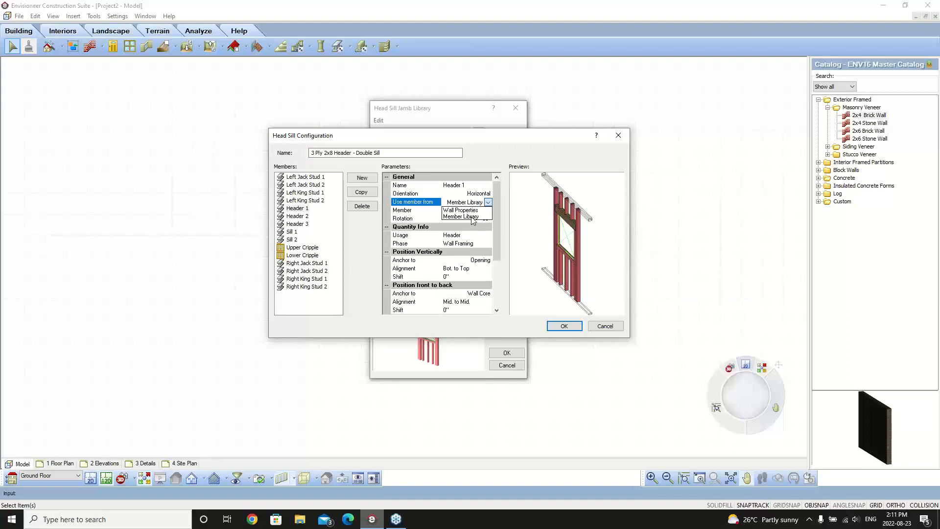
# Cancel the head sill configuration and the span table dialogs to return to the Ground Floor's framing options
pyautogui.click(605, 329)
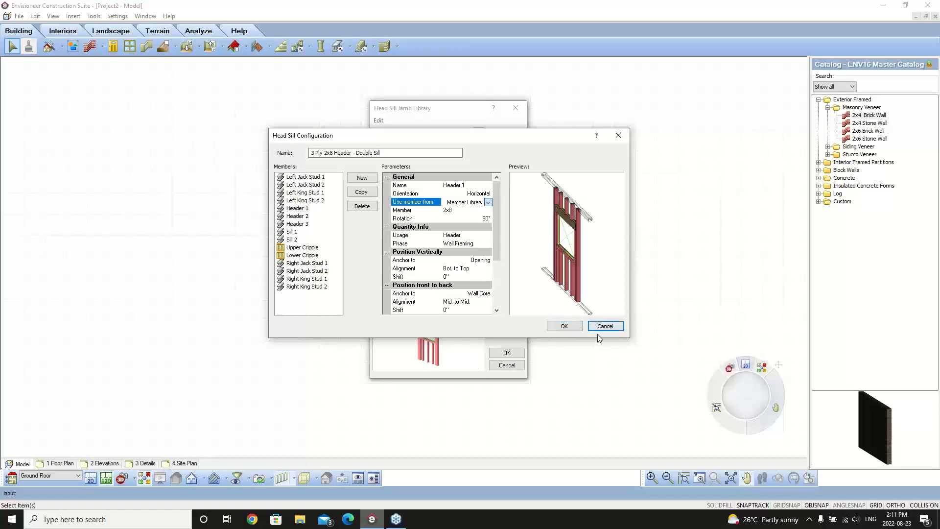
pyautogui.click(603, 327)
pyautogui.click(504, 366)
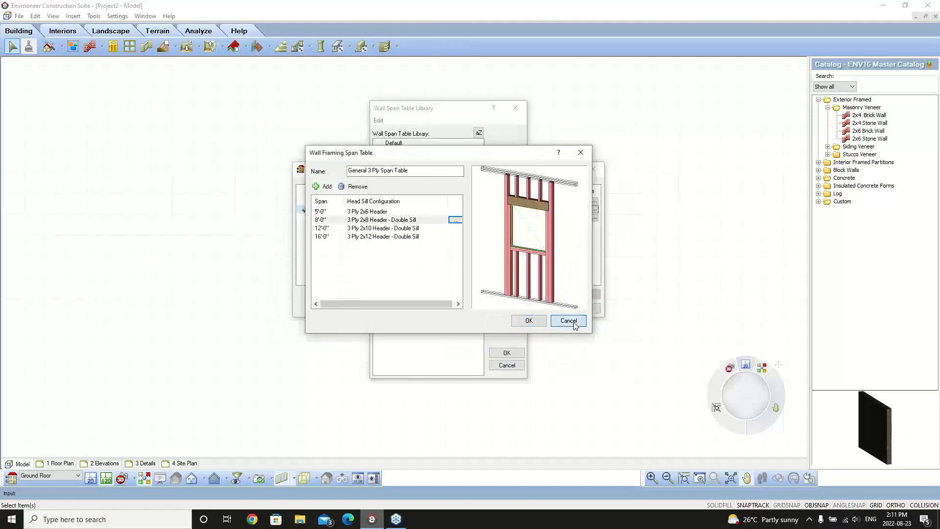
pyautogui.click(569, 320)
pyautogui.click(507, 365)
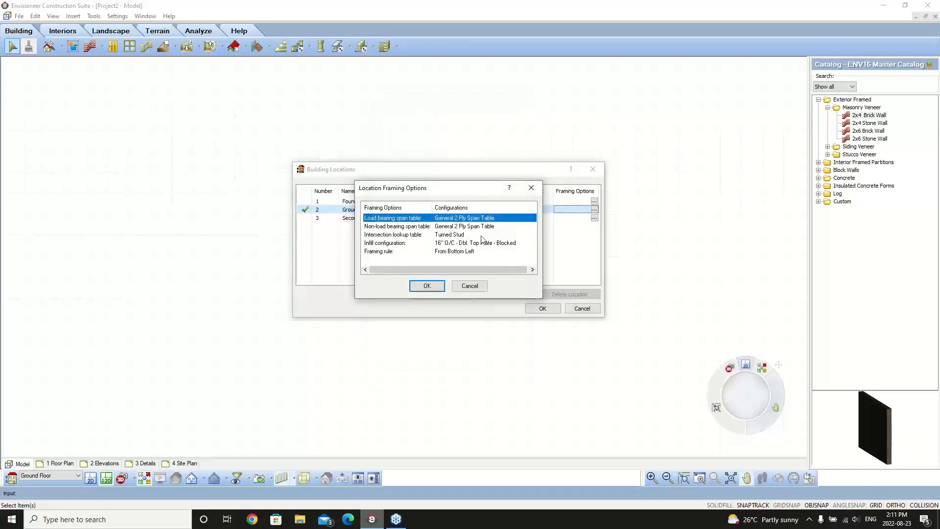
# Review the non-load bearing span table option, and inspect the Turned Stud configuration in the Intersection Lookup Library
pyautogui.click(507, 226)
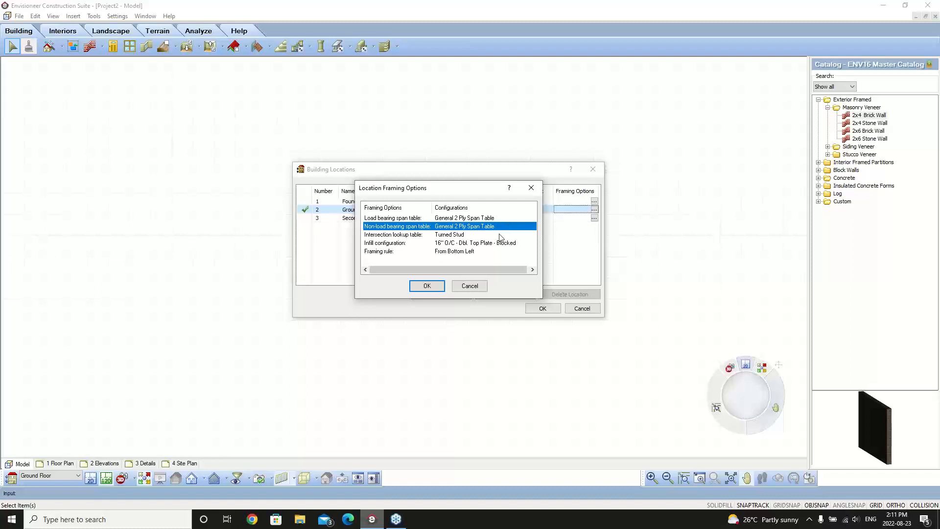
pyautogui.click(499, 237)
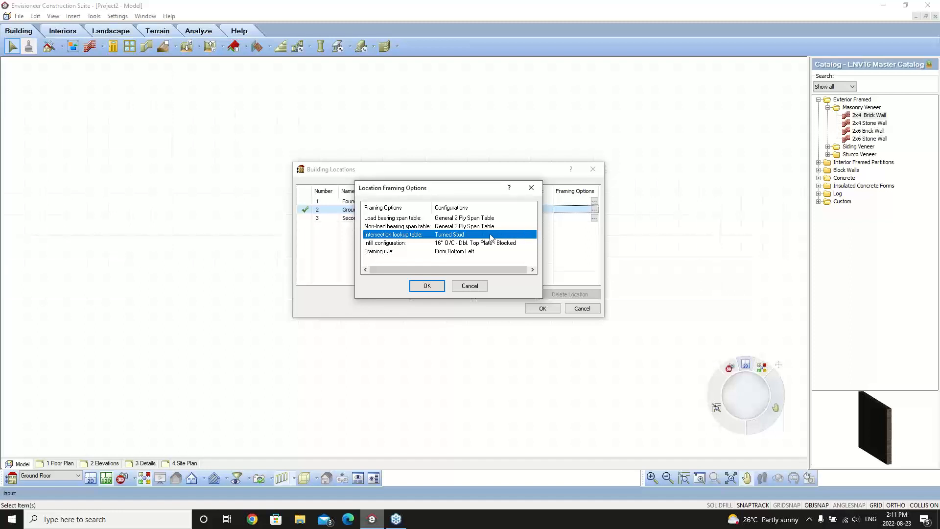
pyautogui.doubleClick(513, 236)
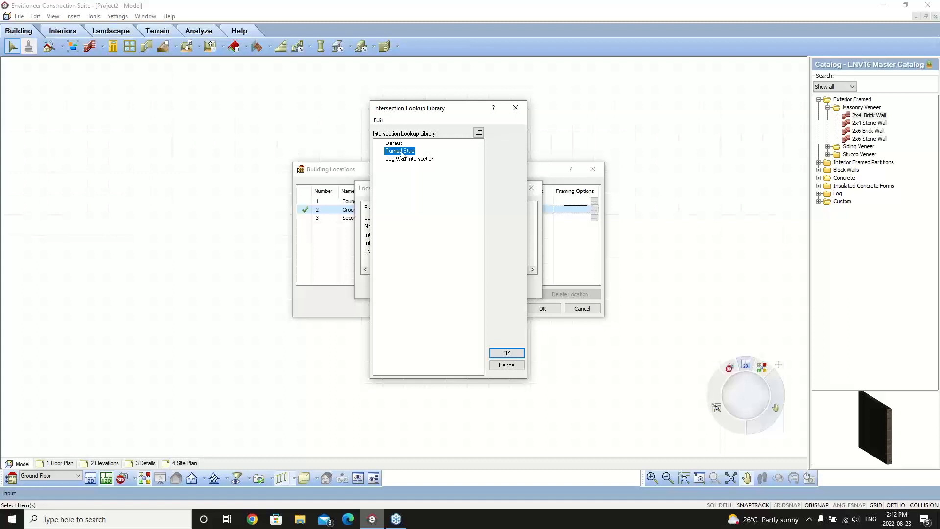
pyautogui.doubleClick(402, 152)
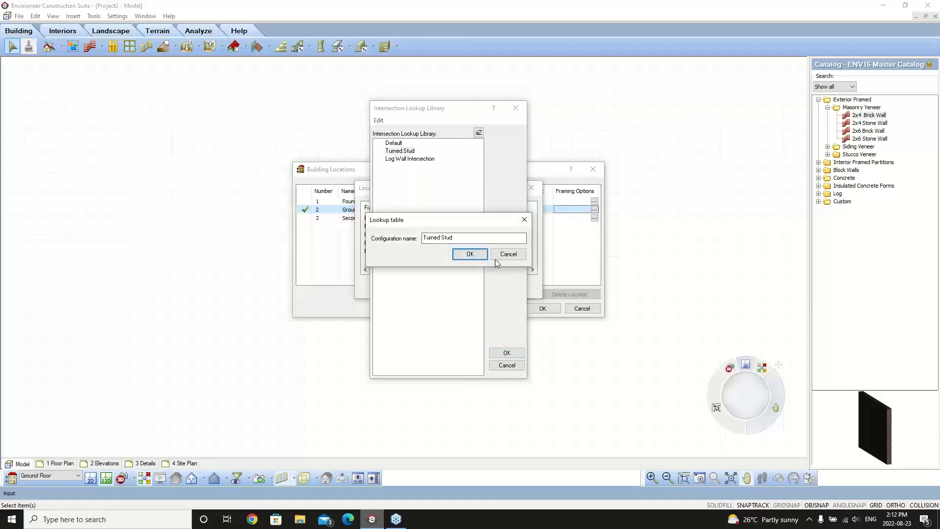
pyautogui.click(465, 253)
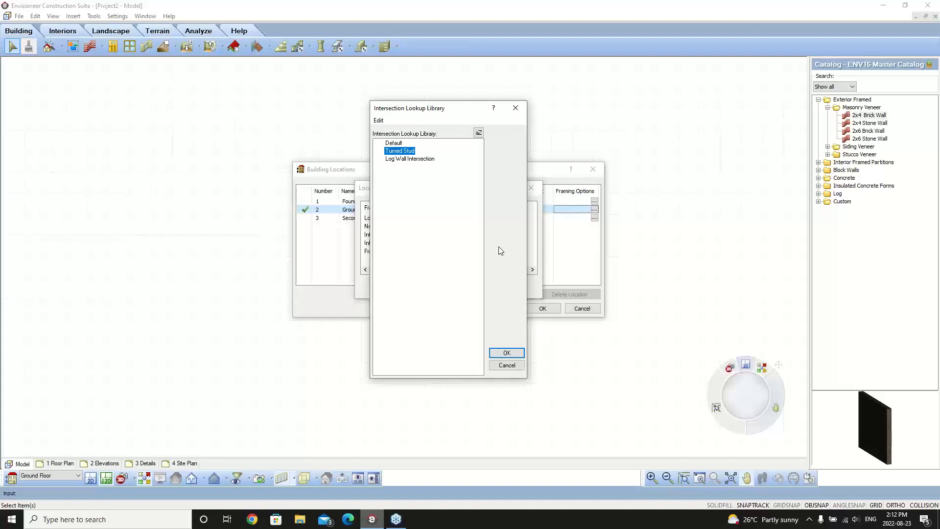
pyautogui.click(509, 353)
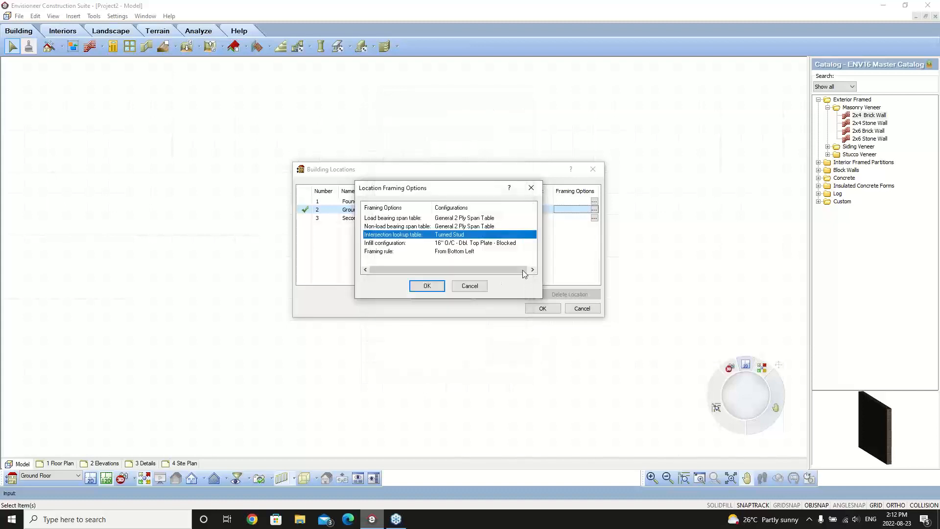
# Open the Wall Infill Library and preview the 16" O/C - Dbl. Top & Bot. Plate and 16" O/C - Dbl. Top Plate configurations
pyautogui.click(492, 243)
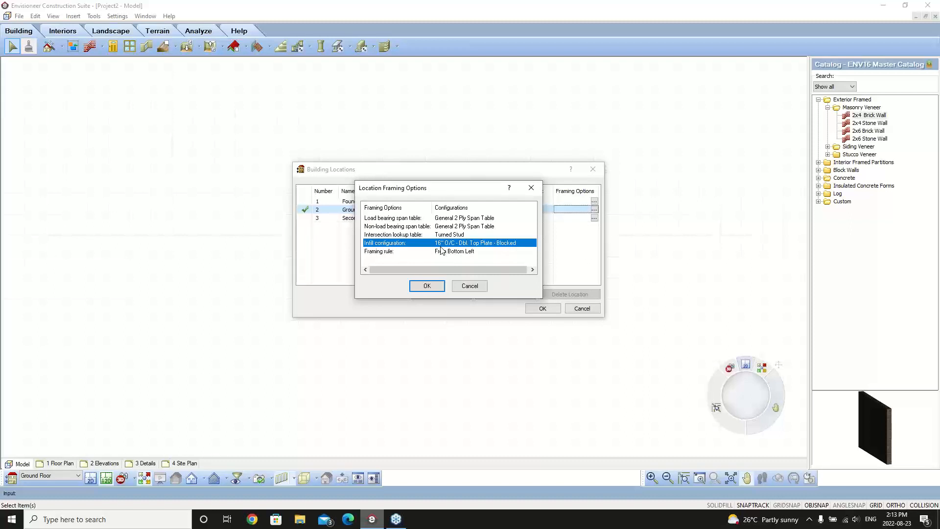
pyautogui.doubleClick(528, 245)
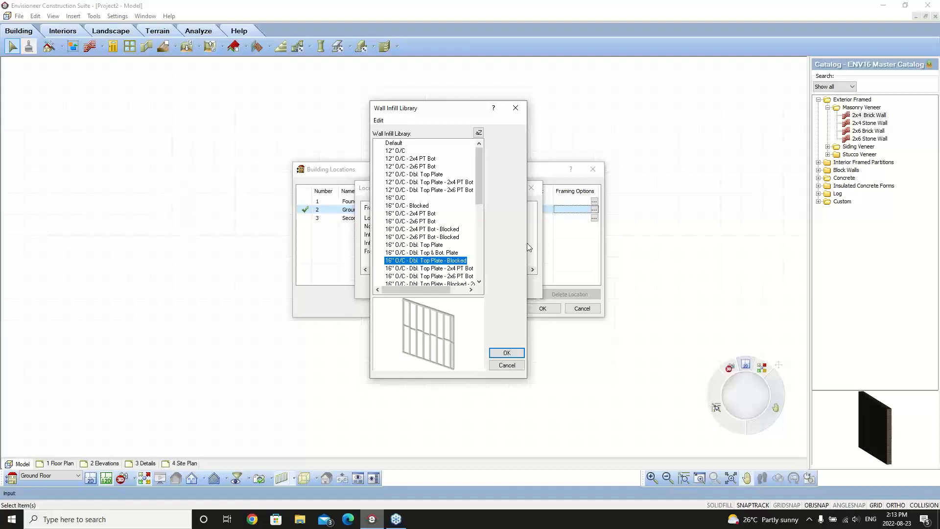
pyautogui.click(426, 254)
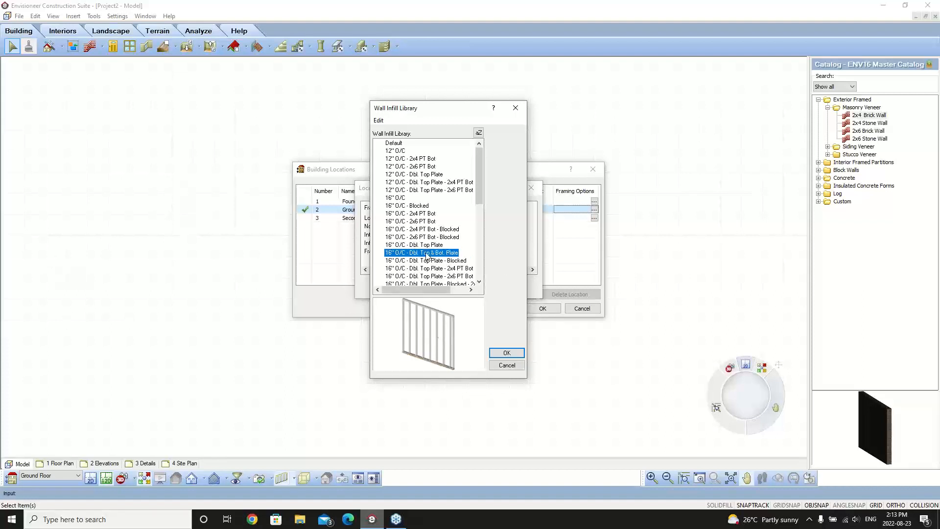
pyautogui.click(434, 246)
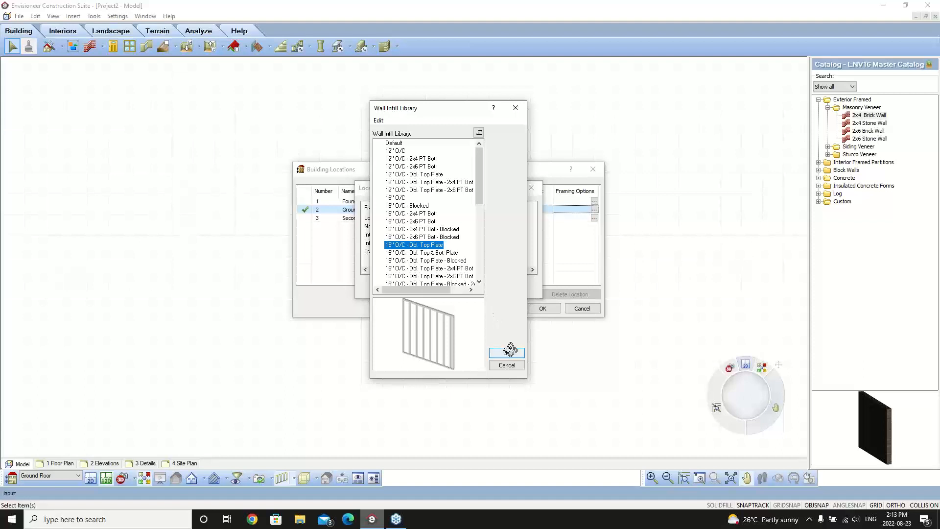
# Open the 16" O/C - Dbl. Top Plate infill configuration, preview its framing in outlined form and inspect the Bottom Plate parameters
pyautogui.doubleClick(440, 246)
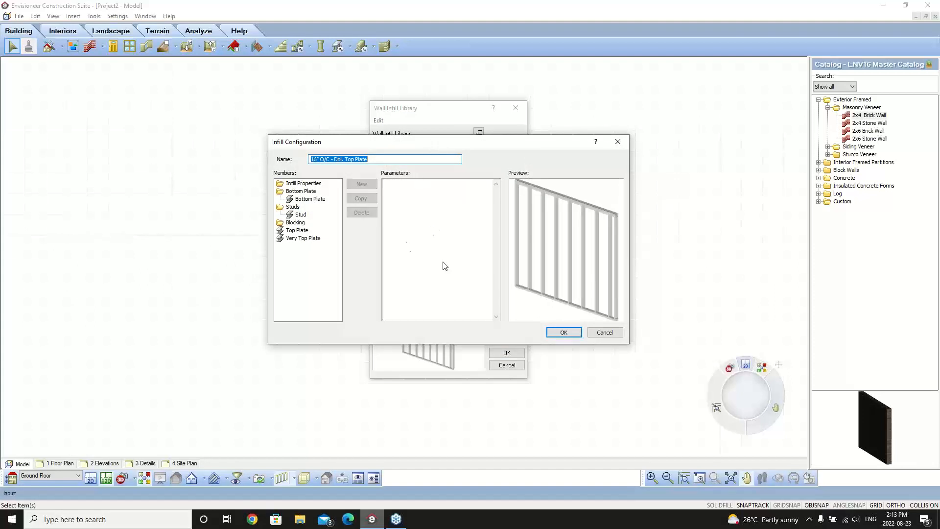
pyautogui.rightClick(545, 235)
pyautogui.click(582, 291)
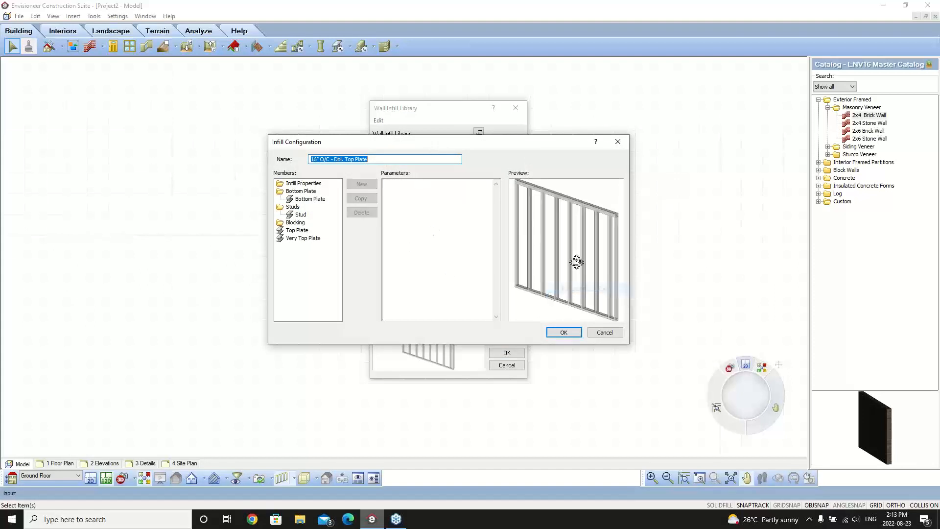
pyautogui.moveTo(577, 263); pyautogui.dragTo(522, 259)
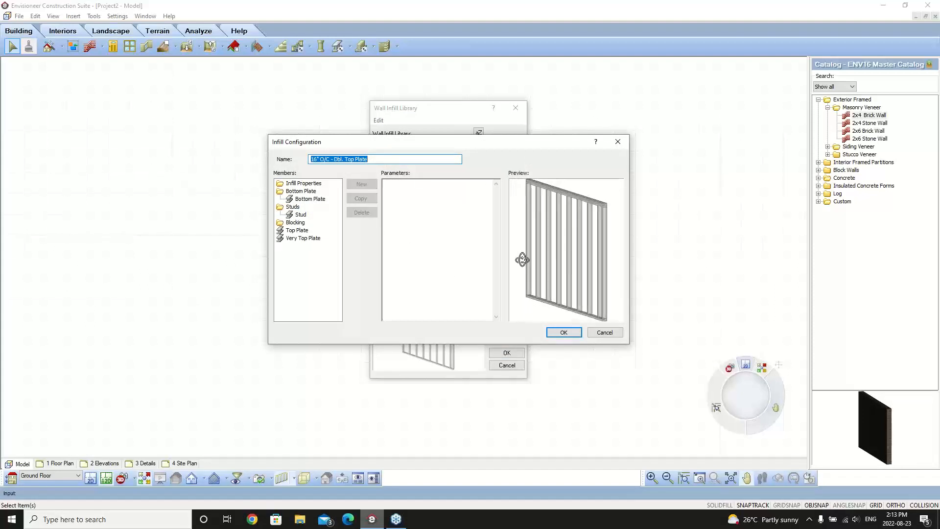
pyautogui.click(306, 199)
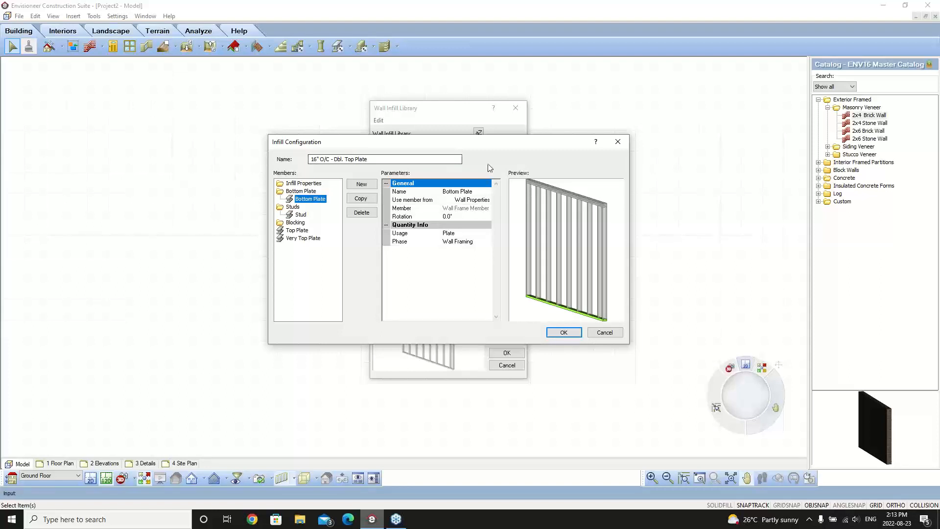
pyautogui.moveTo(457, 143); pyautogui.dragTo(691, 170)
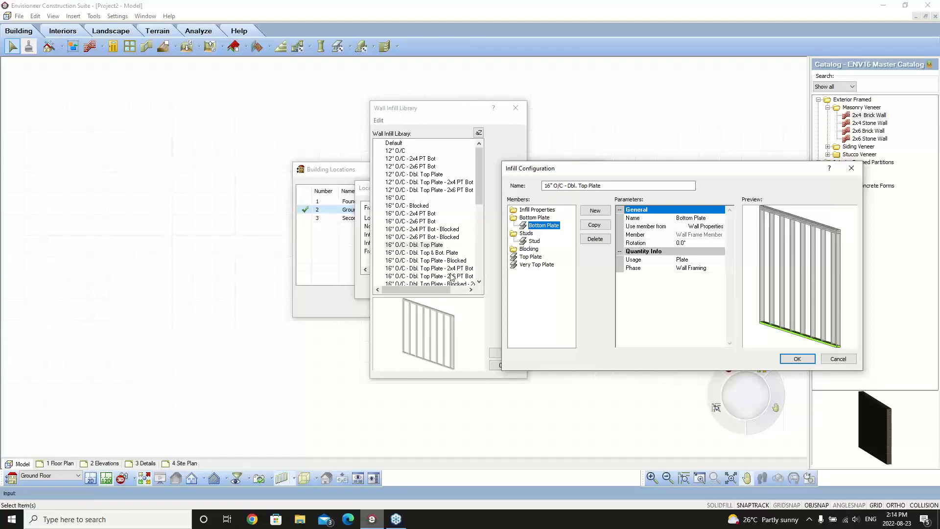
pyautogui.moveTo(566, 173); pyautogui.dragTo(356, 125)
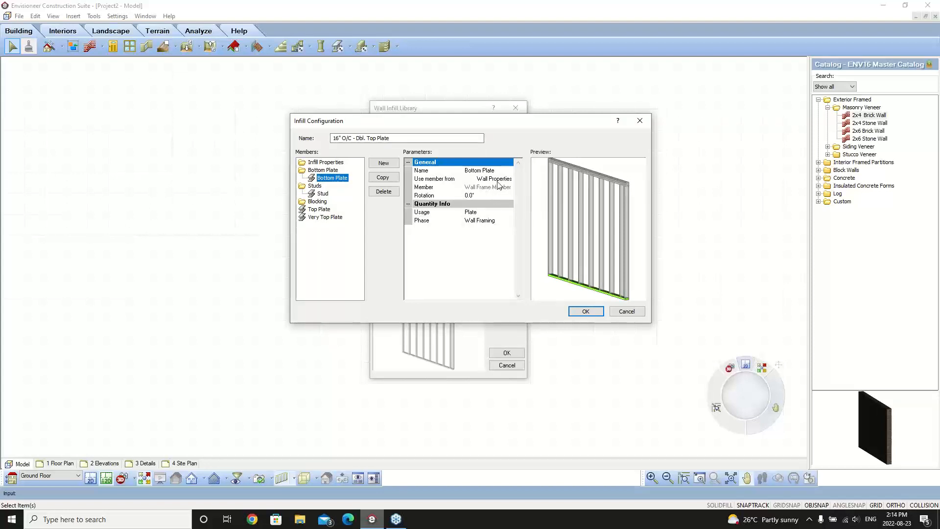
# Set the Bottom Plate to use the 2x6 Treated exterior grade member from the Member Library, and check it in the preview
pyautogui.click(505, 180)
pyautogui.click(509, 180)
pyautogui.click(494, 194)
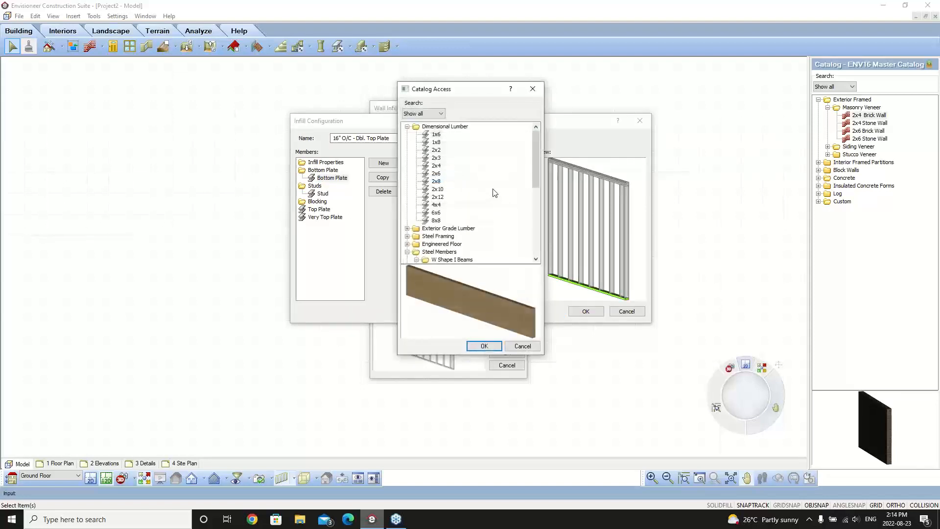
pyautogui.click(407, 228)
pyautogui.click(417, 213)
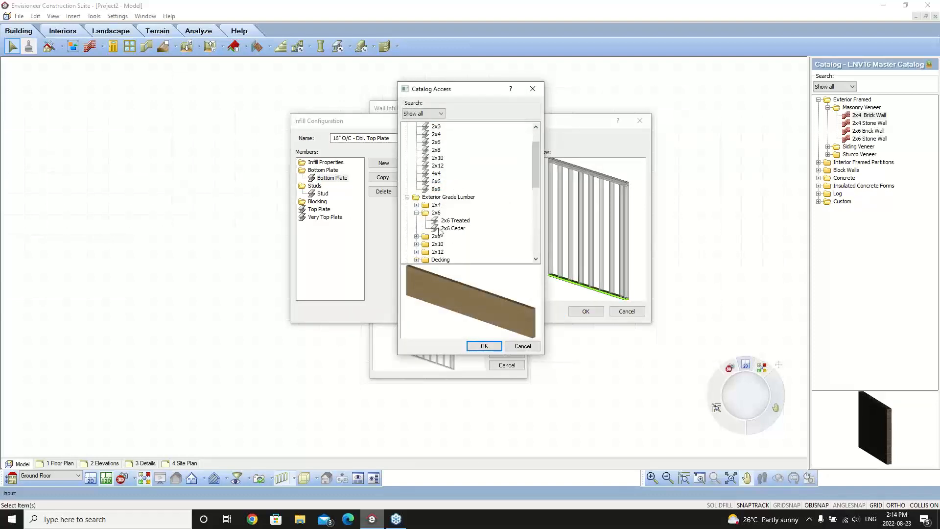
pyautogui.click(452, 223)
pyautogui.click(484, 346)
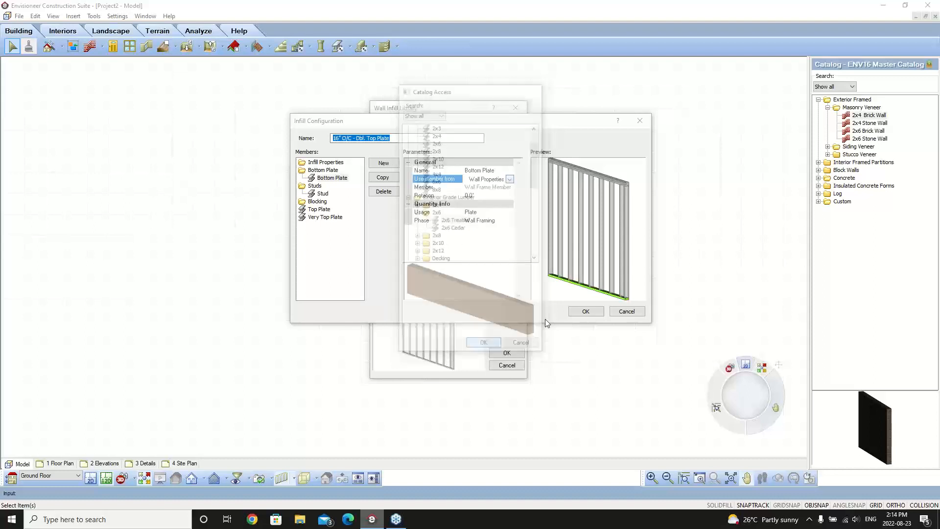
pyautogui.moveTo(551, 279); pyautogui.dragTo(604, 288)
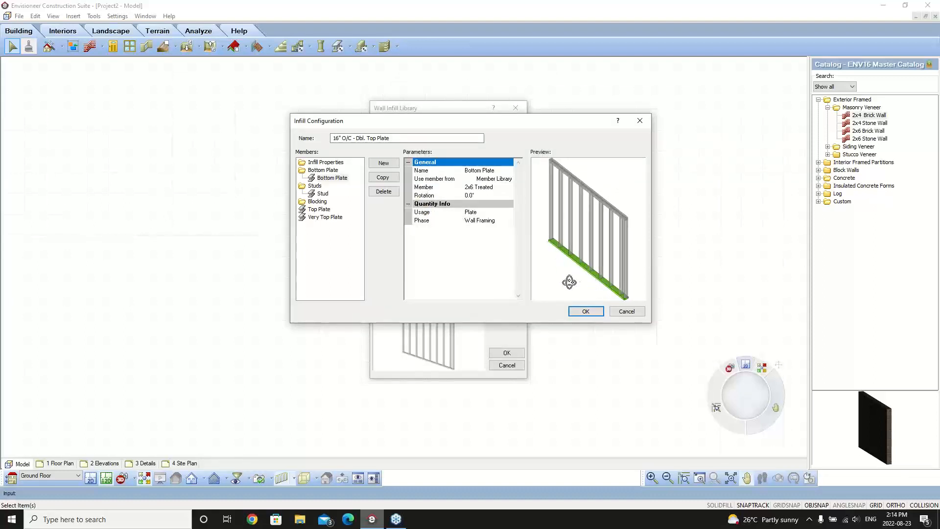
# Inspect the parameters of the Stud, Top Plate and Very Top Plate members in the infill configuration
pyautogui.click(332, 178)
pyautogui.click(322, 194)
pyautogui.moveTo(617, 275); pyautogui.dragTo(602, 272)
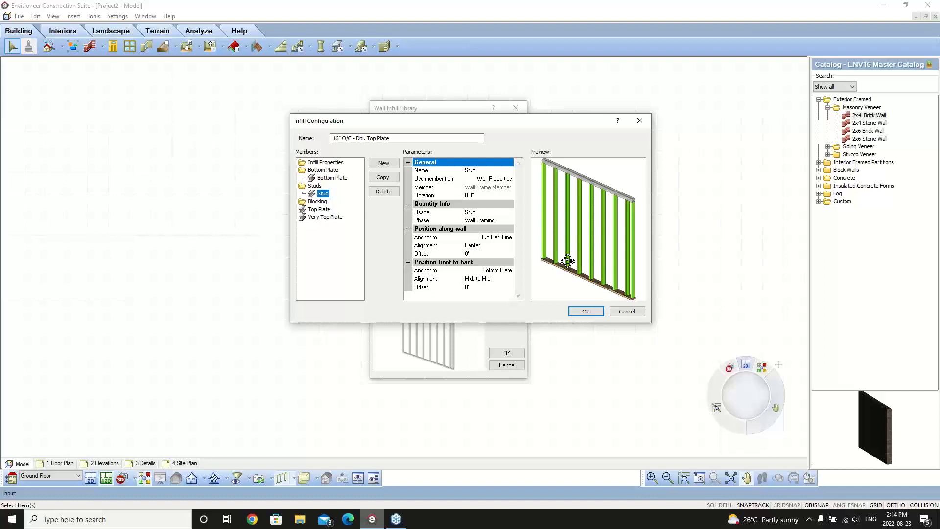
pyautogui.moveTo(499, 121); pyautogui.dragTo(523, 150)
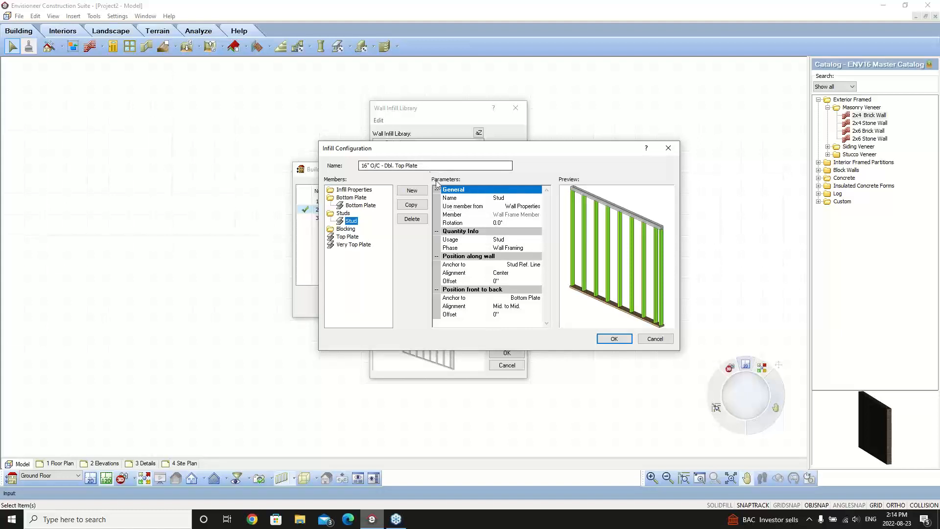
pyautogui.click(347, 237)
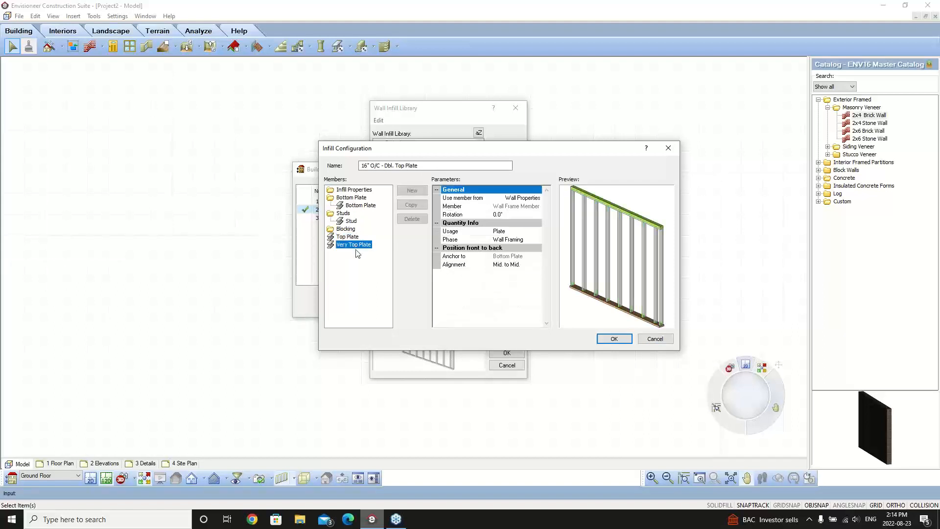
pyautogui.click(351, 221)
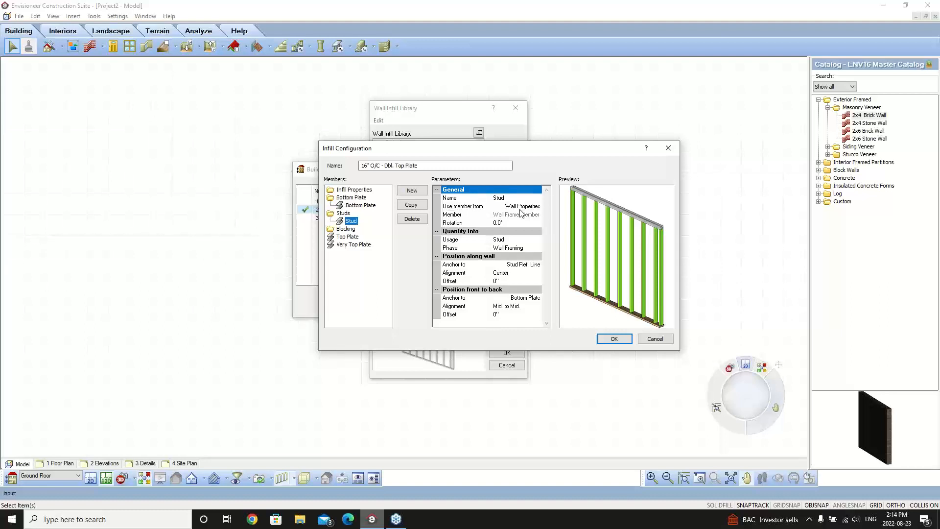
# Discard the infill edits, keep 16" O/C - Dbl. Top Plate for the Ground Floor, and accept its framing options after reviewing the framing rules
pyautogui.click(655, 338)
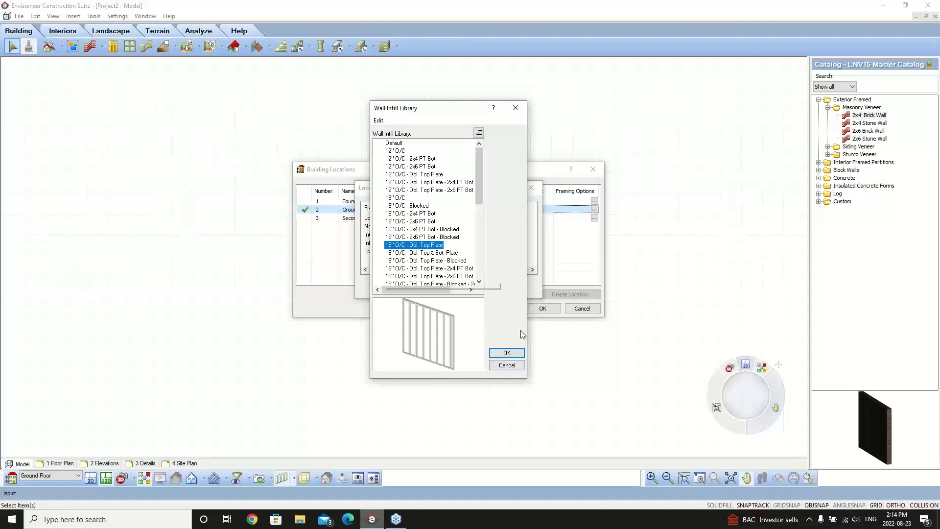
pyautogui.click(506, 353)
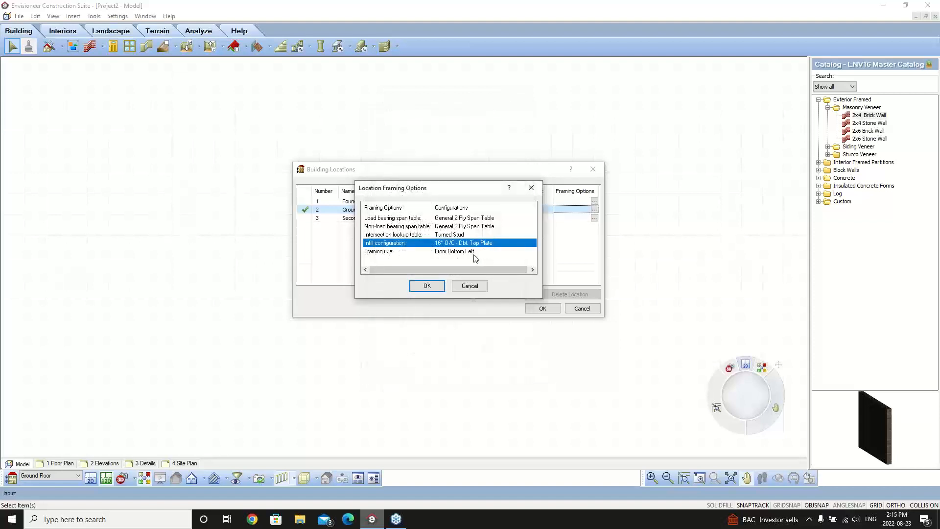
pyautogui.click(489, 254)
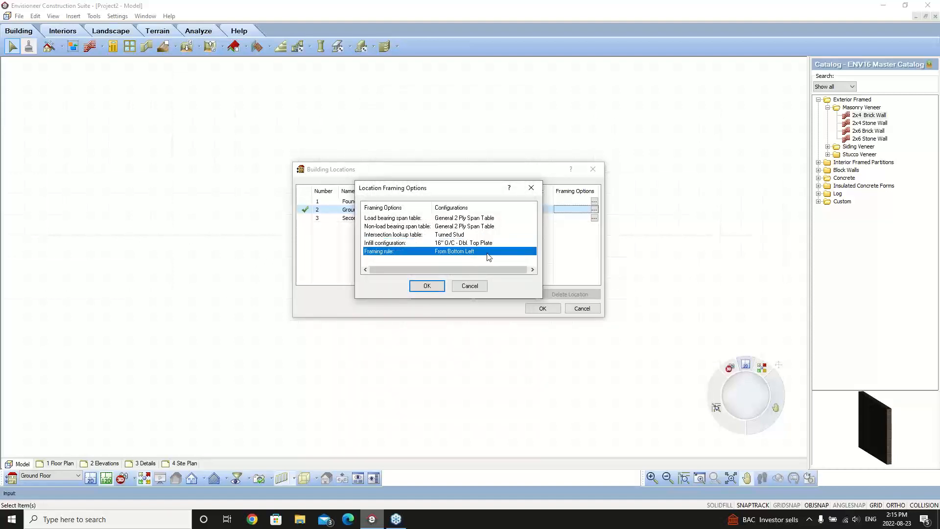
pyautogui.click(529, 254)
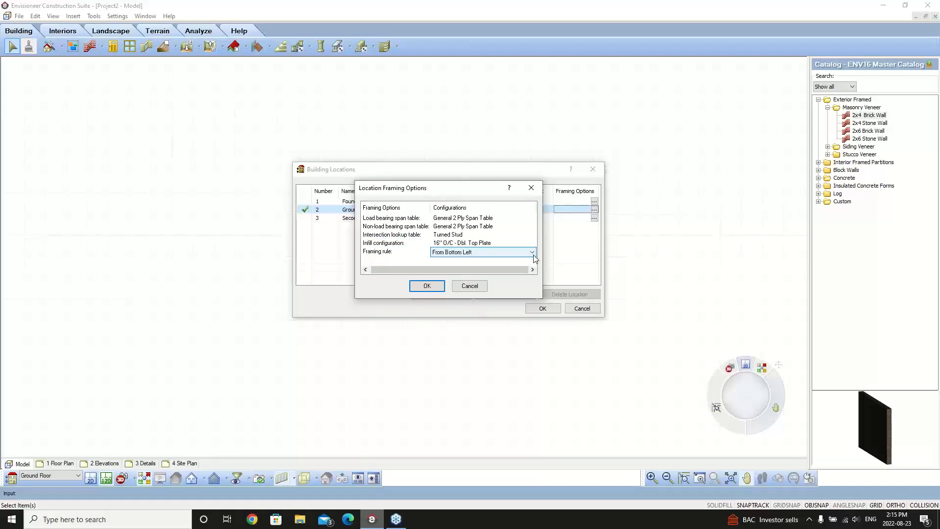
pyautogui.click(532, 252)
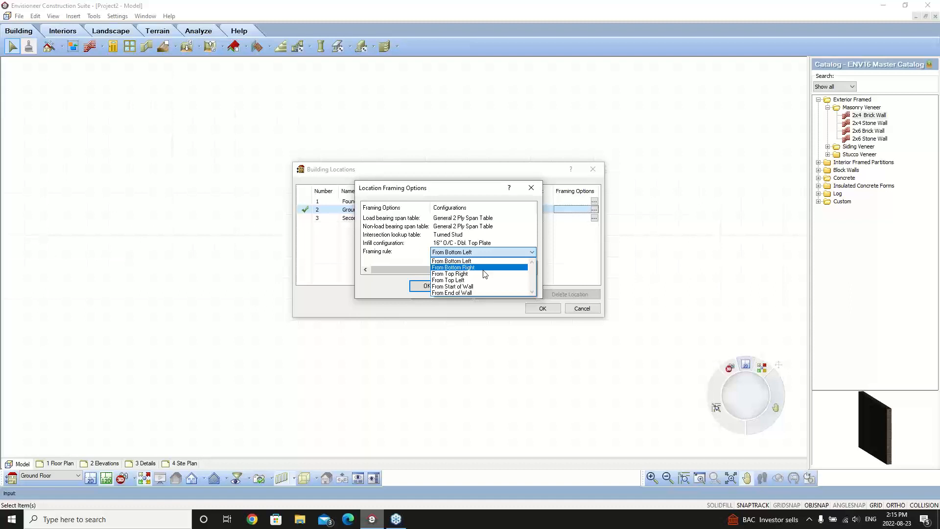
pyautogui.click(532, 253)
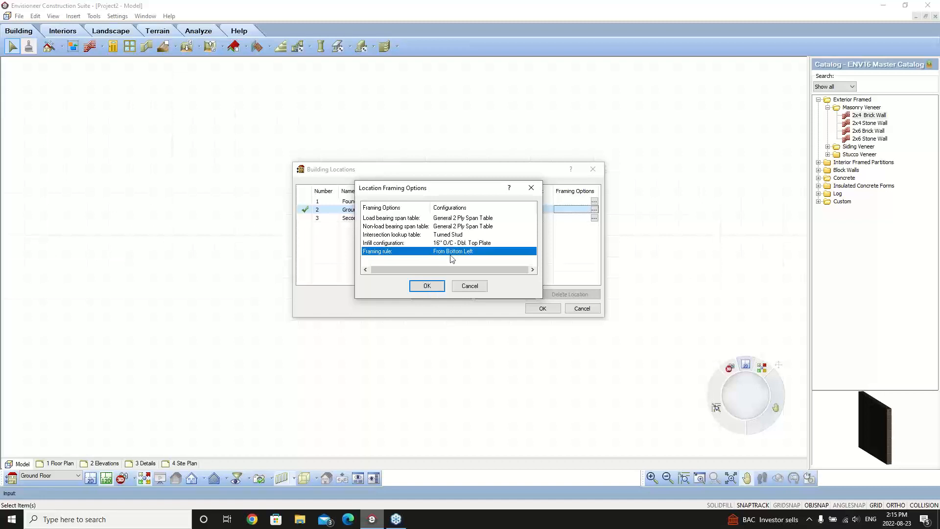
pyautogui.click(429, 288)
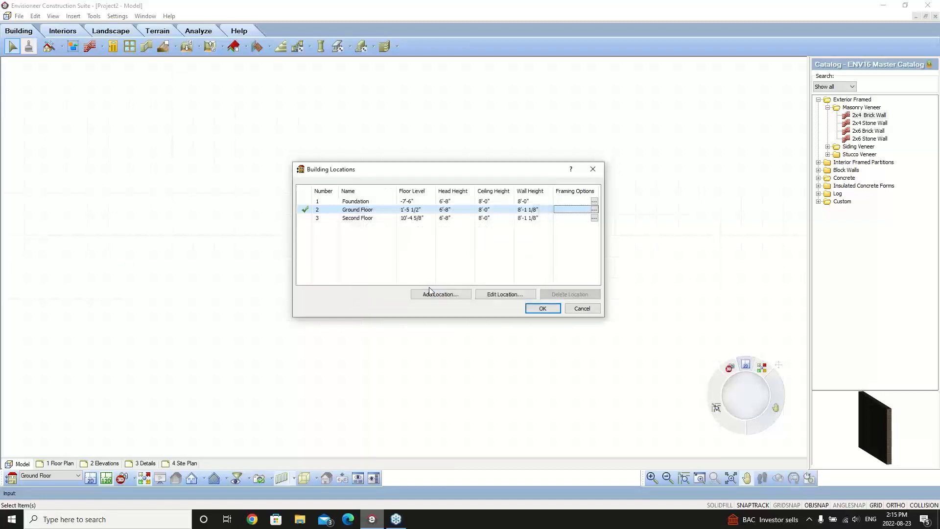
# Set the Second Floor's infill configuration to 16" O/C - Dbl. Top Plate and accept its framing options
pyautogui.click(595, 218)
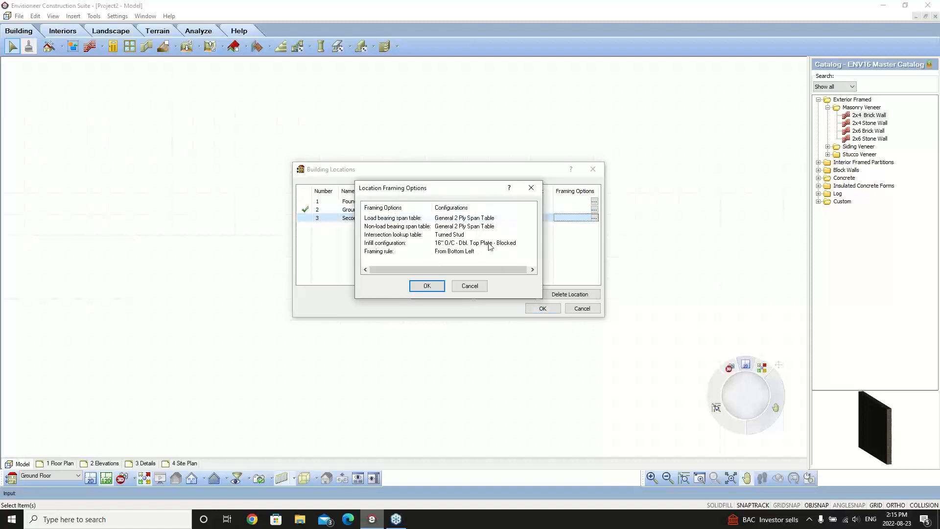
pyautogui.click(490, 246)
pyautogui.click(518, 242)
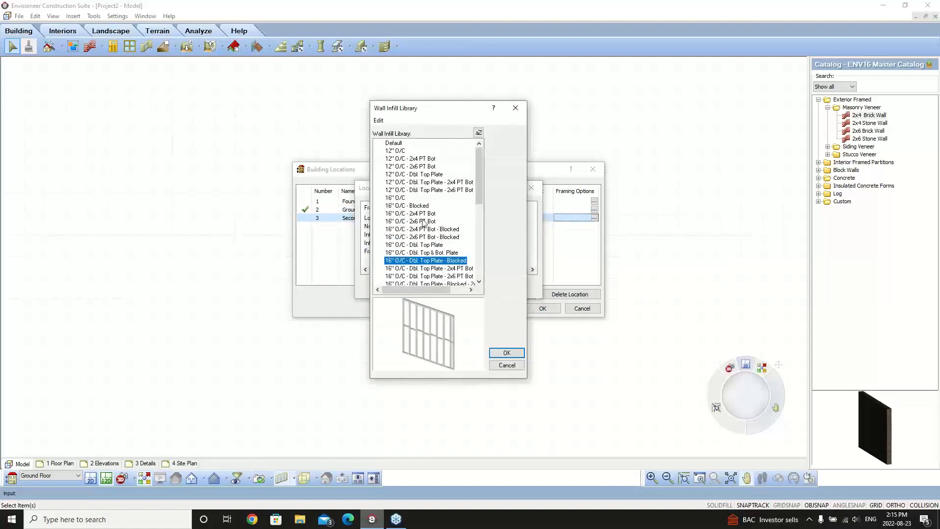
pyautogui.click(421, 244)
pyautogui.click(506, 353)
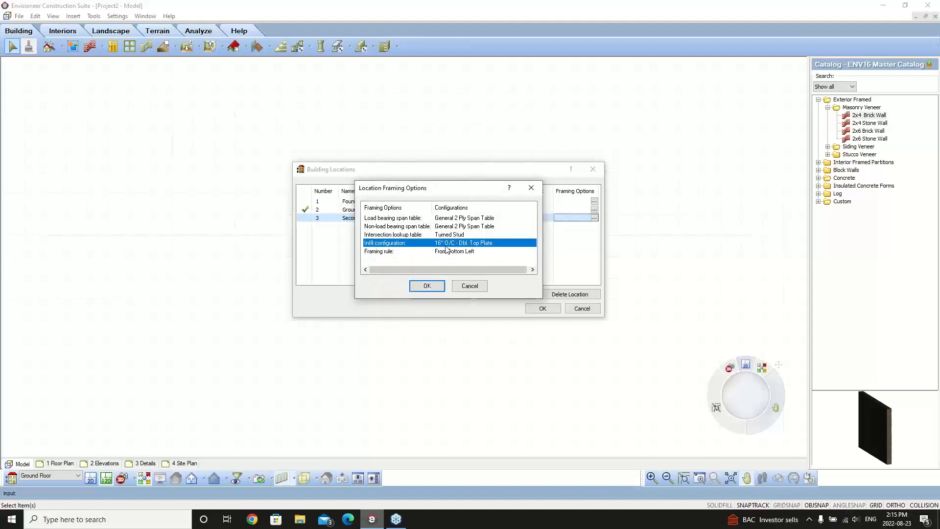
pyautogui.click(425, 286)
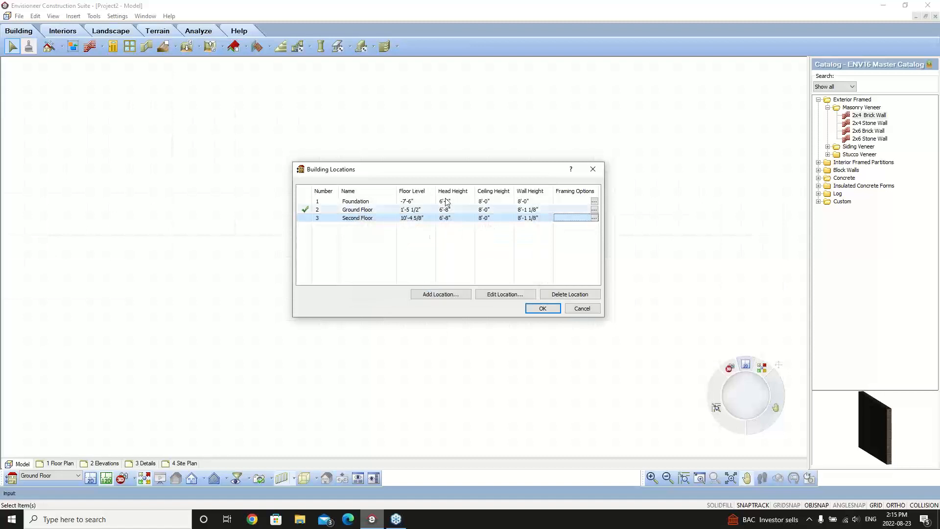
# Keep the Ground Floor as the current building location and accept the Building Locations settings
pyautogui.moveTo(449, 170); pyautogui.dragTo(410, 160)
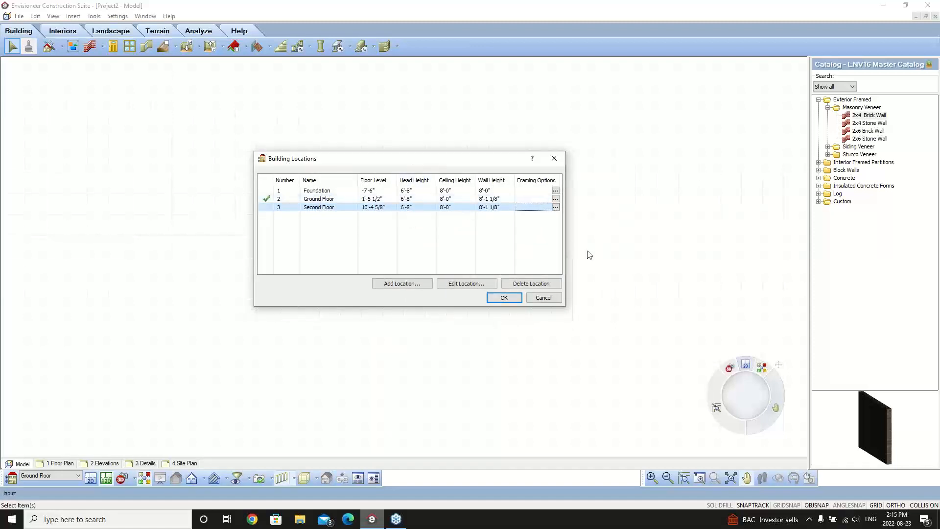
pyautogui.click(270, 200)
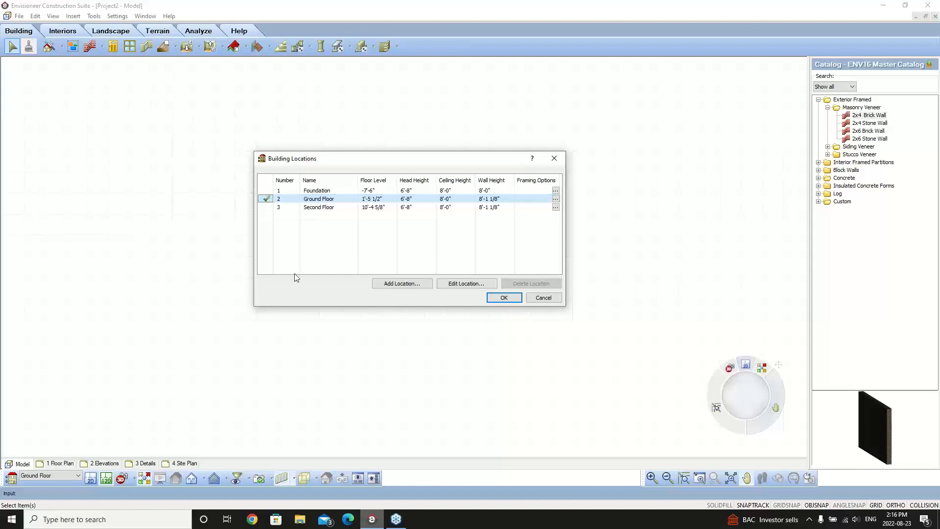
pyautogui.click(503, 300)
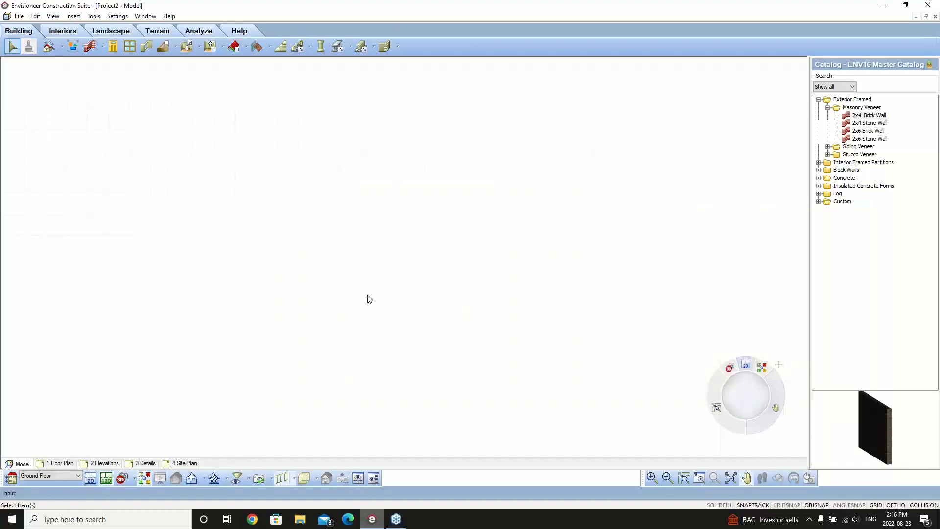
# Review the General and Drawing Aids program settings and re-enter the normal nudge distance in inches
pyautogui.click(118, 17)
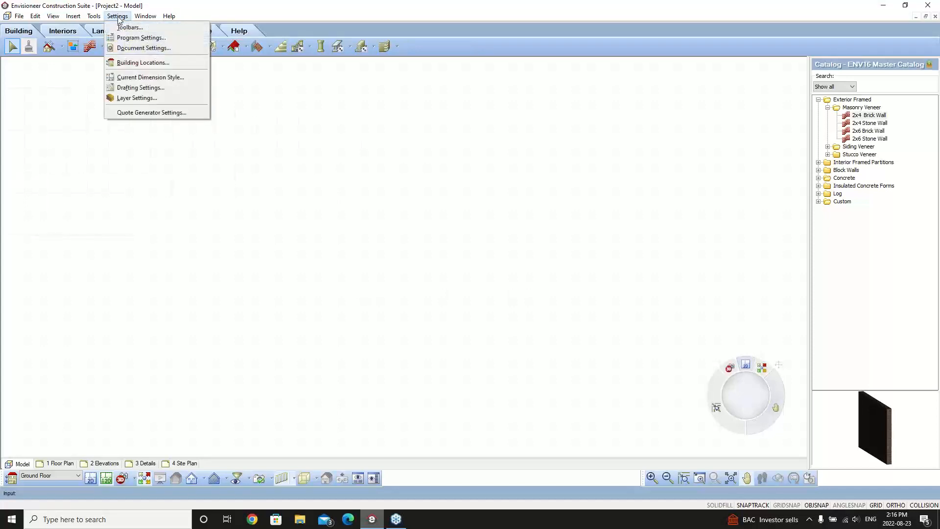
pyautogui.click(137, 38)
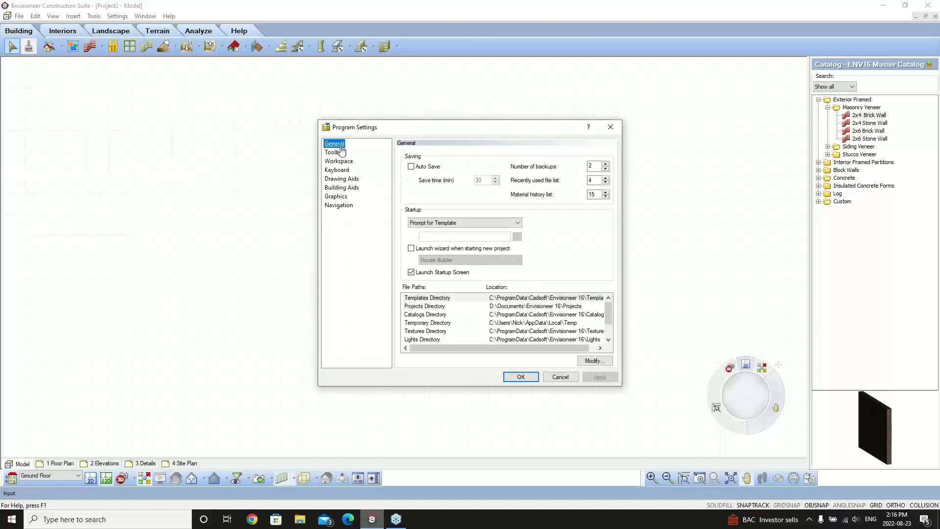
pyautogui.click(343, 179)
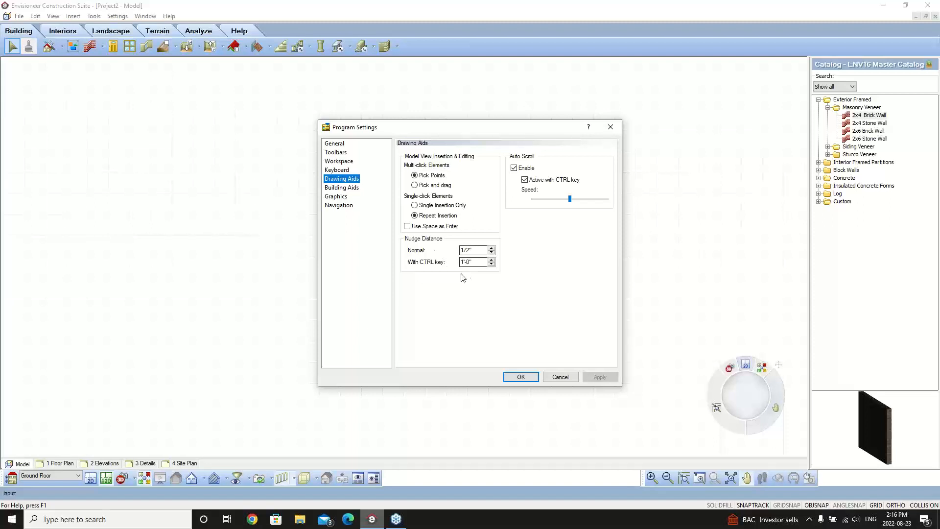
pyautogui.click(478, 250)
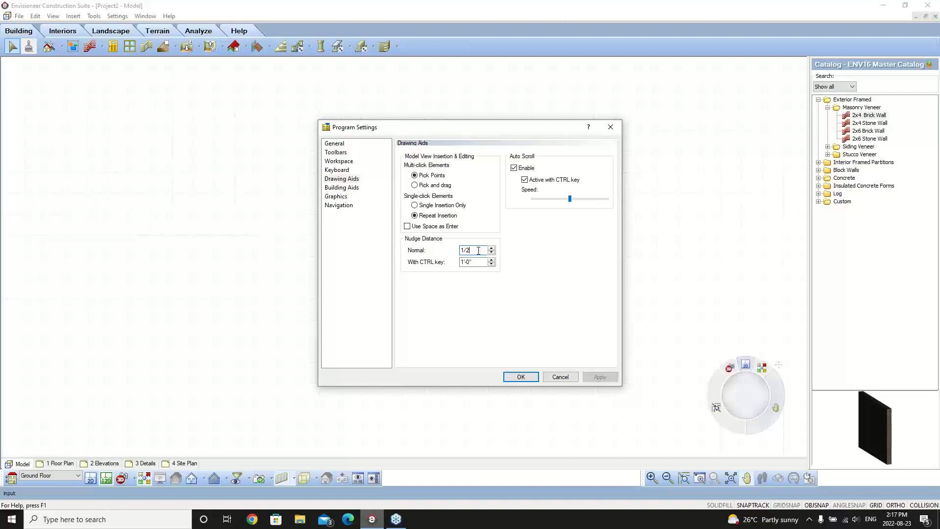
pyautogui.press('BackSpace')
pyautogui.press('BackSpace')
pyautogui.write('"')
# Try the Type 2 window opening symbol in the Building Aids program settings, restore Type 1 and accept the settings
pyautogui.click(343, 187)
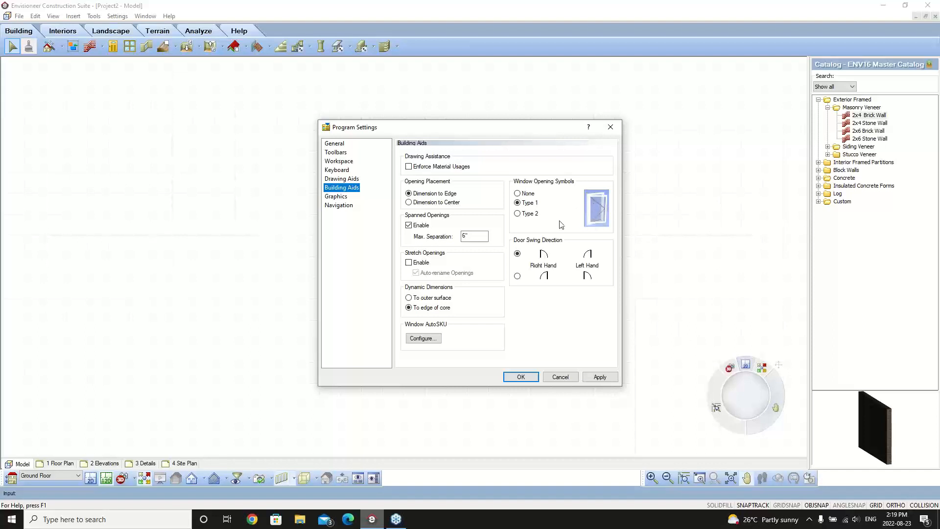
pyautogui.click(517, 214)
pyautogui.click(518, 204)
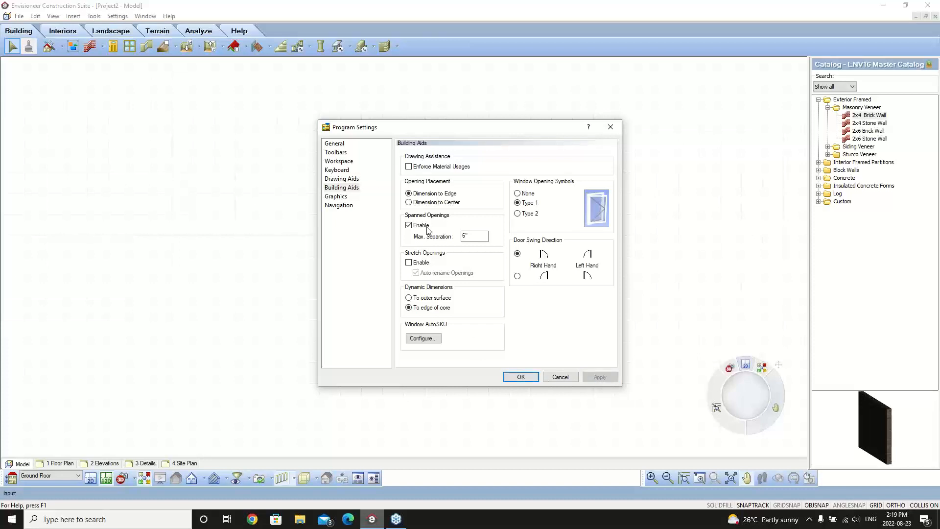
pyautogui.click(520, 377)
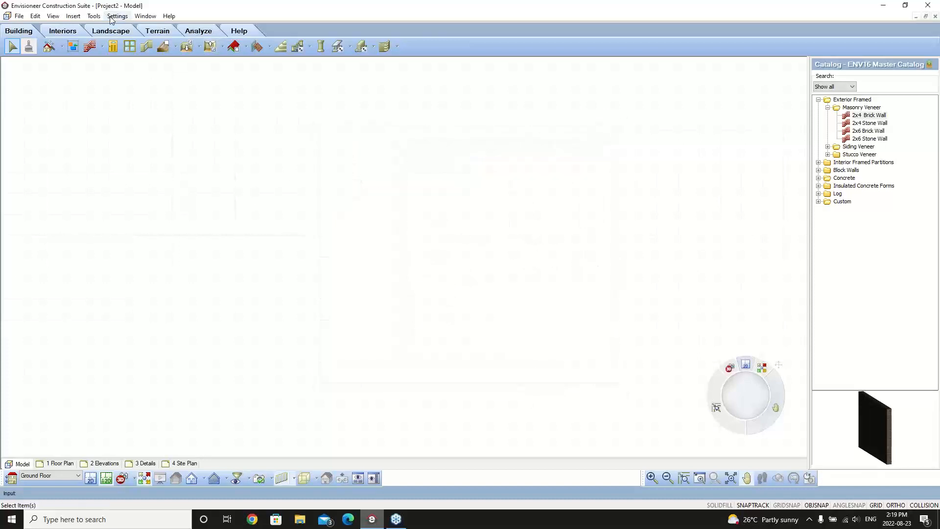
# Open Document Settings and examine the grid and snap options in Drawing Aids alongside the Terrain mesh dimensions
pyautogui.click(111, 19)
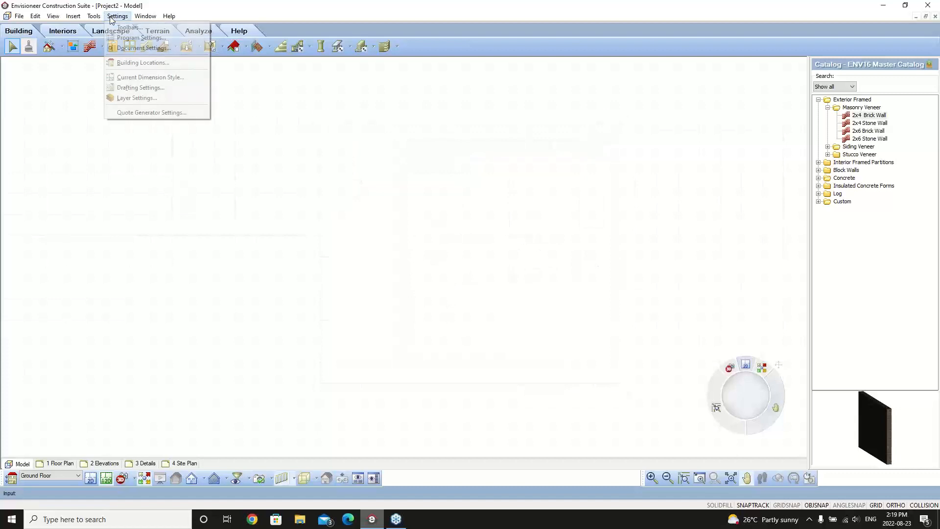
pyautogui.click(129, 48)
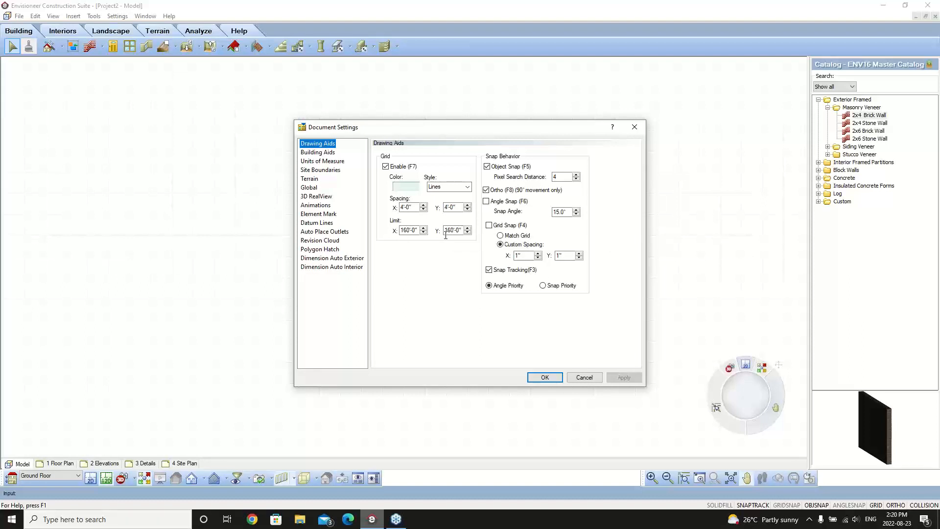
pyautogui.click(309, 179)
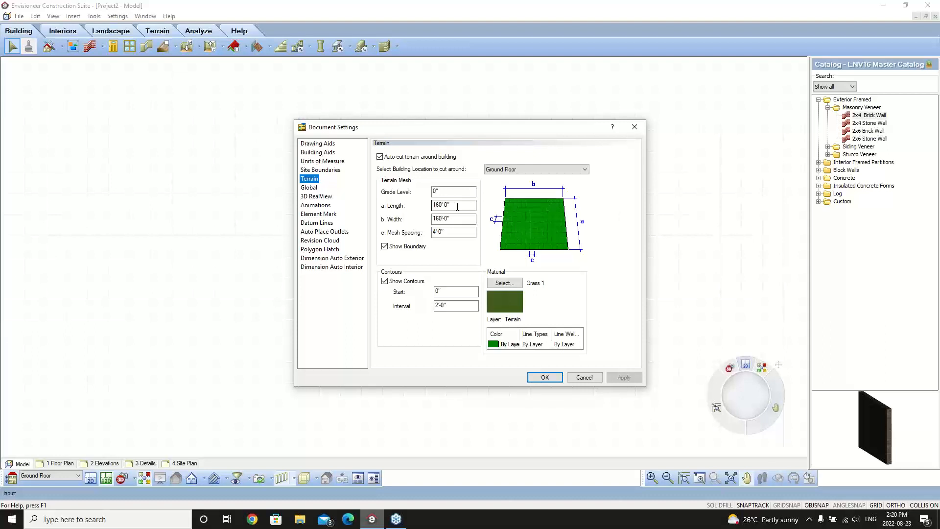
pyautogui.click(318, 143)
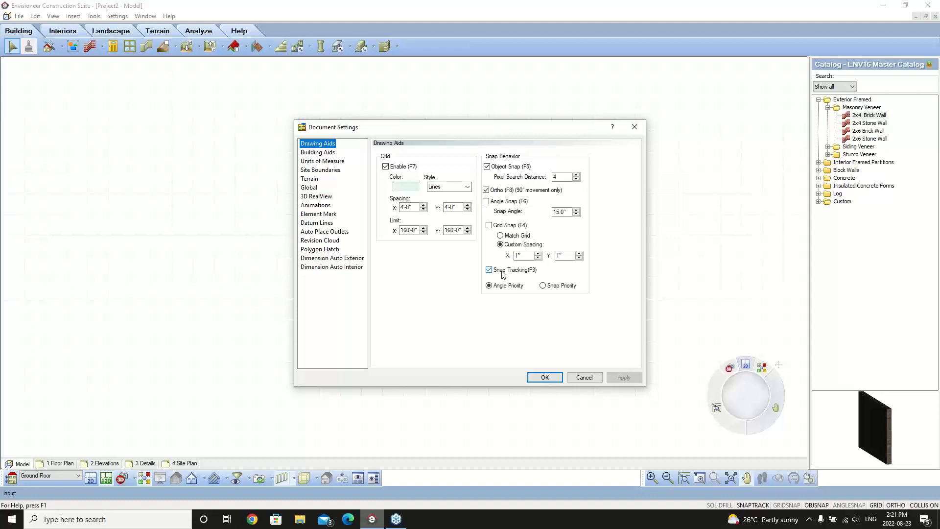
# Inspect the document's Building Aids, including the insertion-by-room choices for floors, and the Units of Measure settings
pyautogui.click(316, 153)
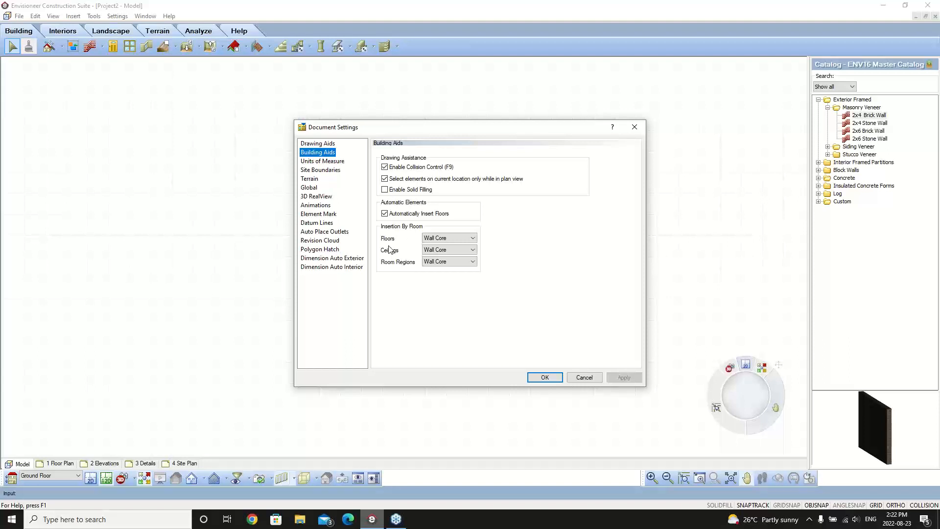
pyautogui.click(455, 238)
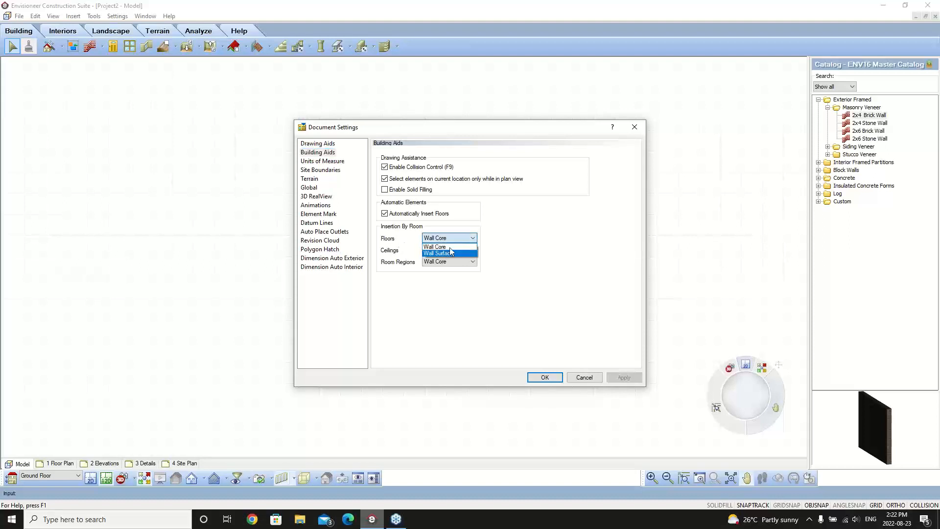
pyautogui.click(474, 237)
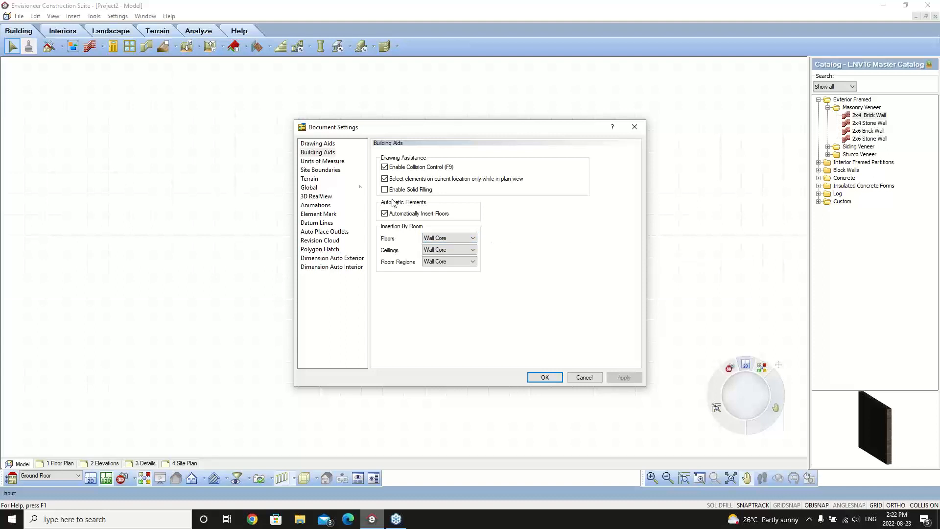
pyautogui.click(325, 164)
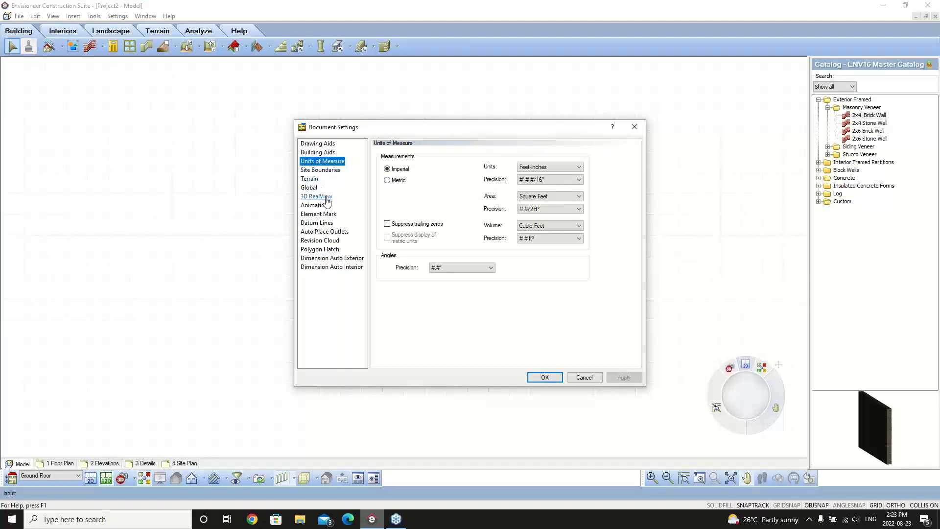
# Examine the Dimension Auto Exterior options, including interior wall strings and opening separation, and the Dimension Auto Interior options
pyautogui.click(331, 260)
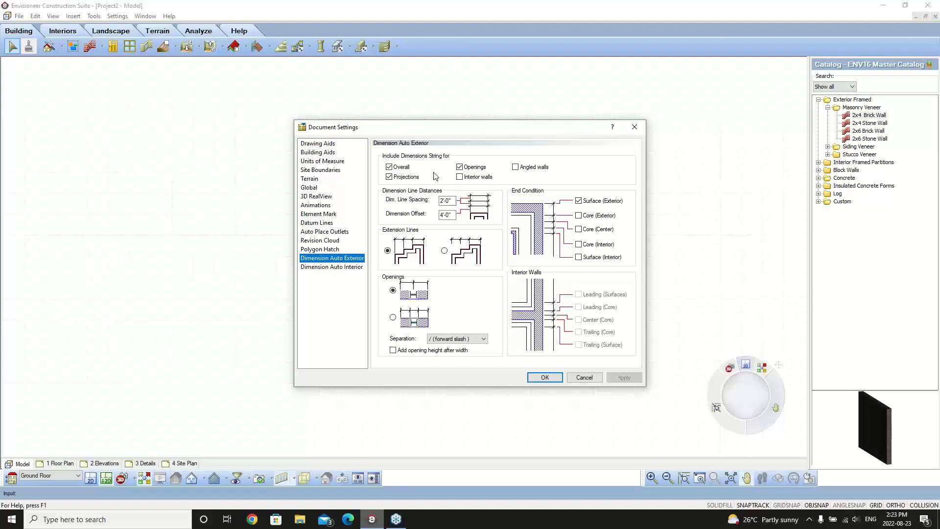
pyautogui.click(459, 177)
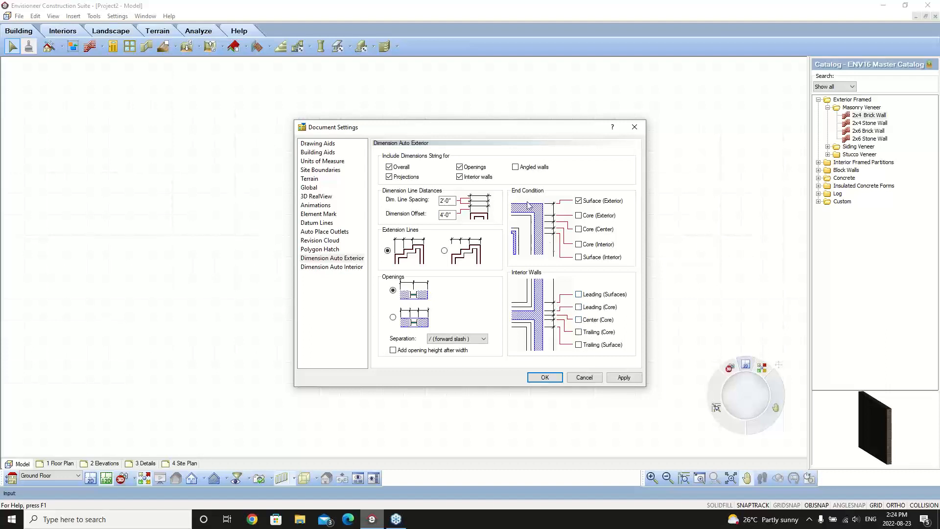
pyautogui.click(459, 177)
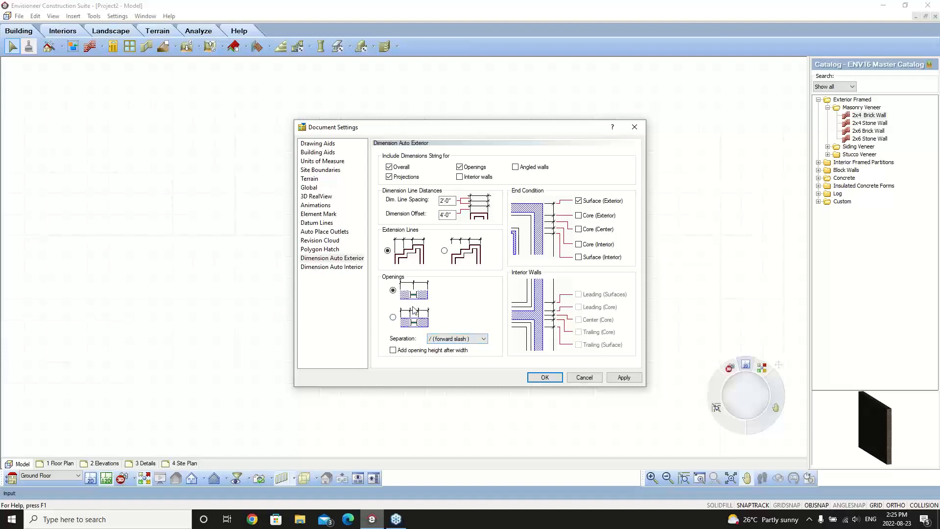
pyautogui.click(483, 339)
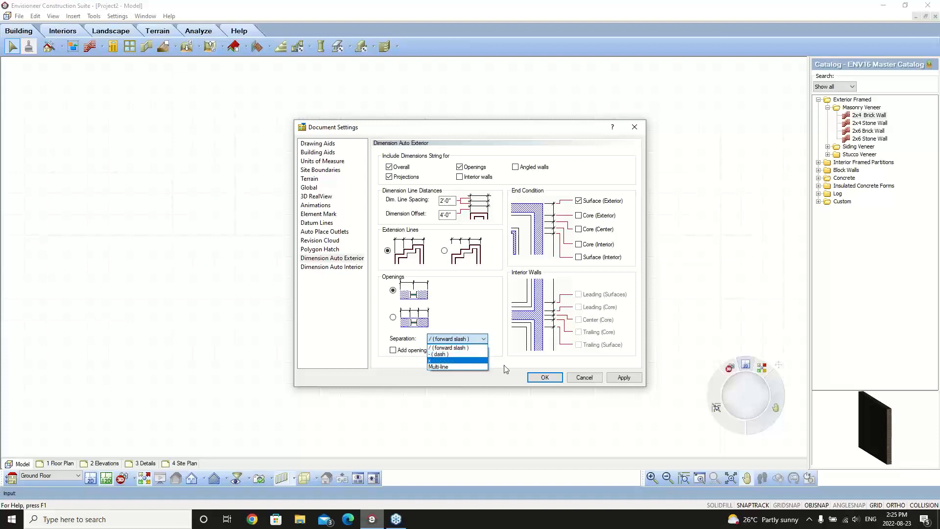
pyautogui.click(482, 339)
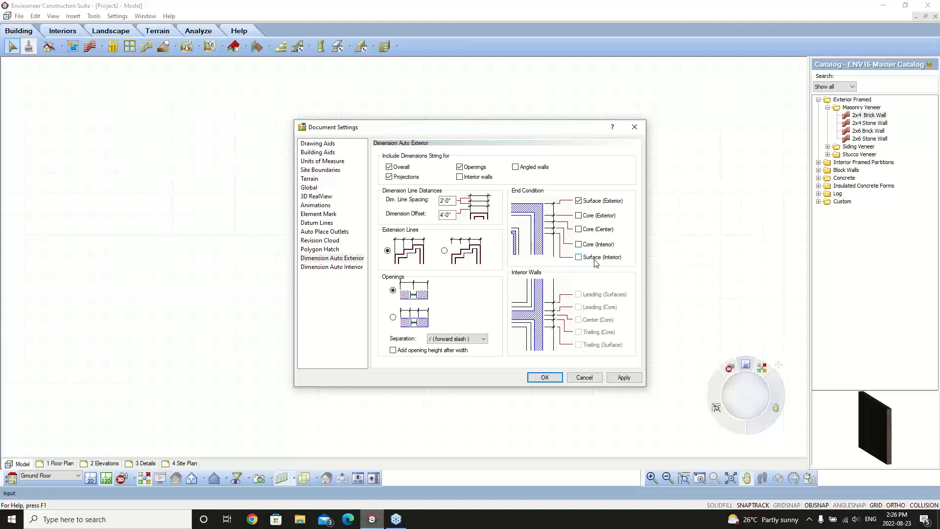
pyautogui.click(342, 268)
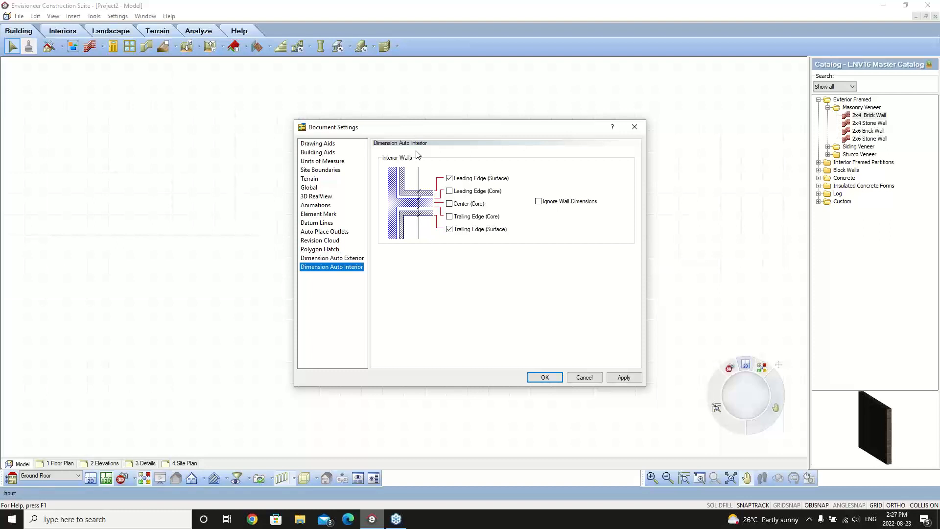
# Enable Ignore Wall Dimensions for the automatic interior dimensions and accept the document settings
pyautogui.click(538, 201)
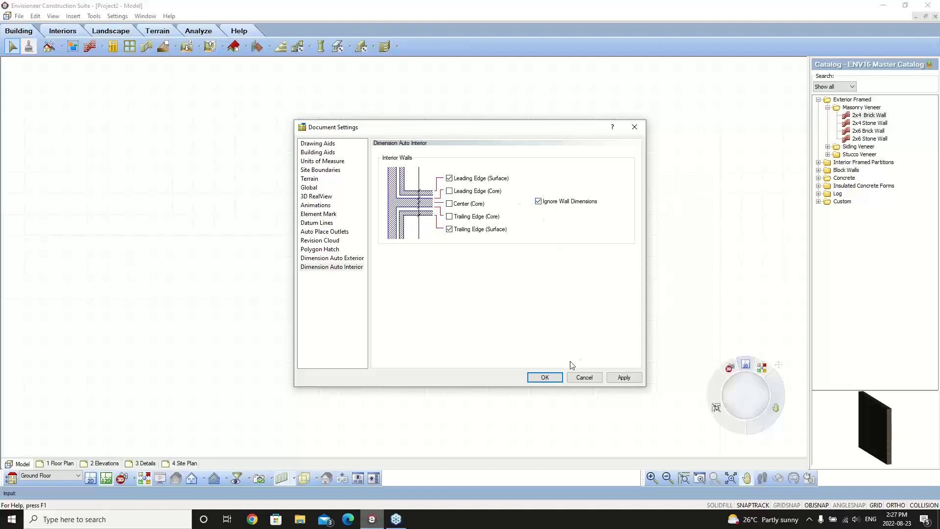
pyautogui.click(554, 379)
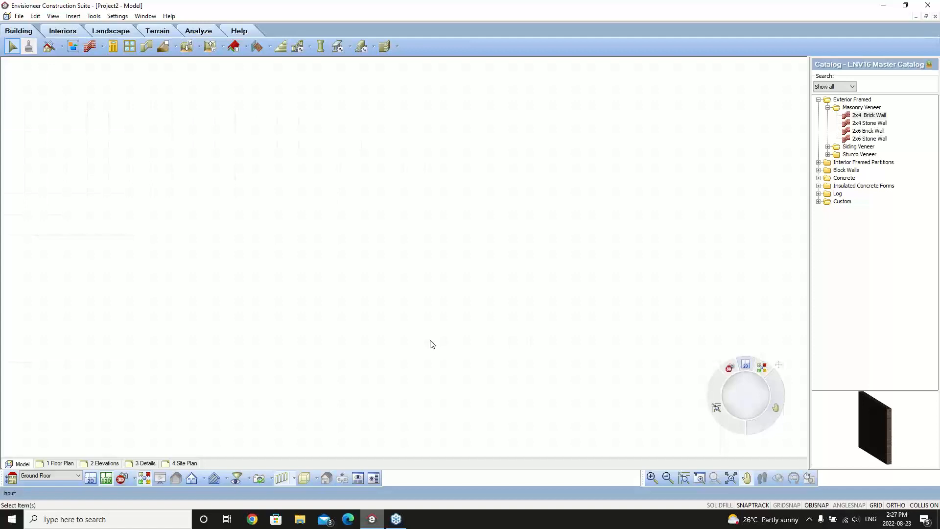
# Open the 1 Floor Plan sheet, compare it with the model view, and look over the available SmartView commands
pyautogui.click(60, 464)
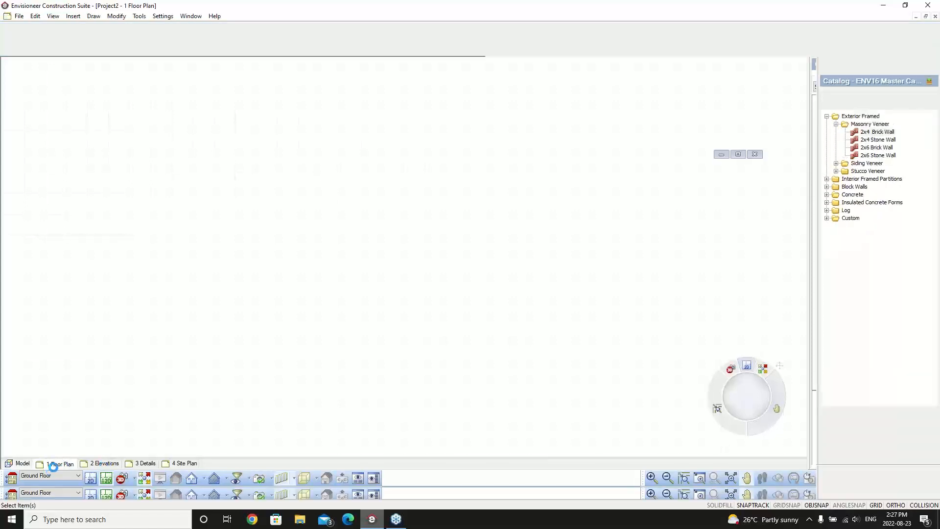
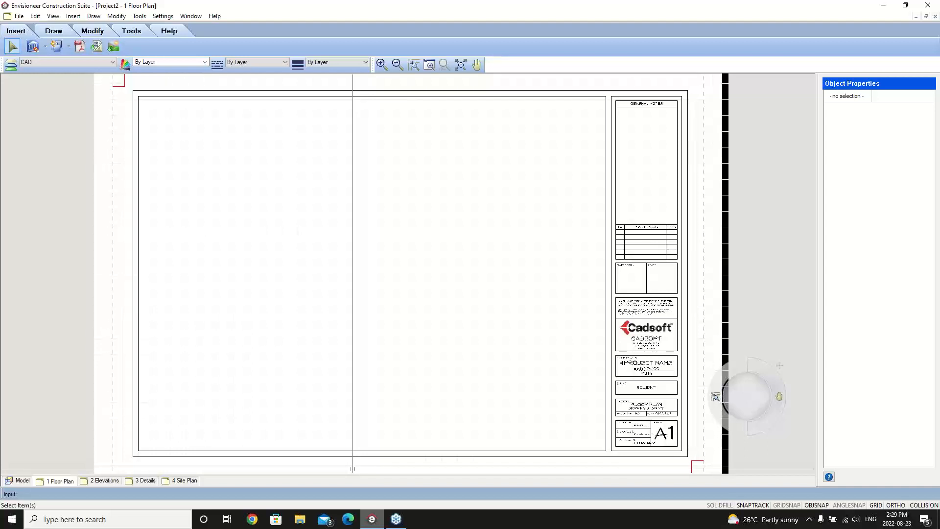
pyautogui.click(18, 479)
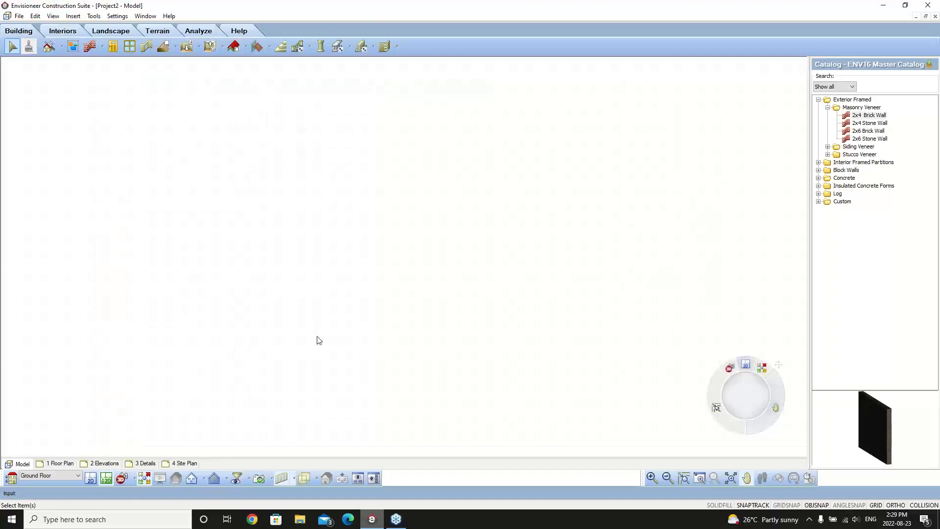
pyautogui.click(64, 463)
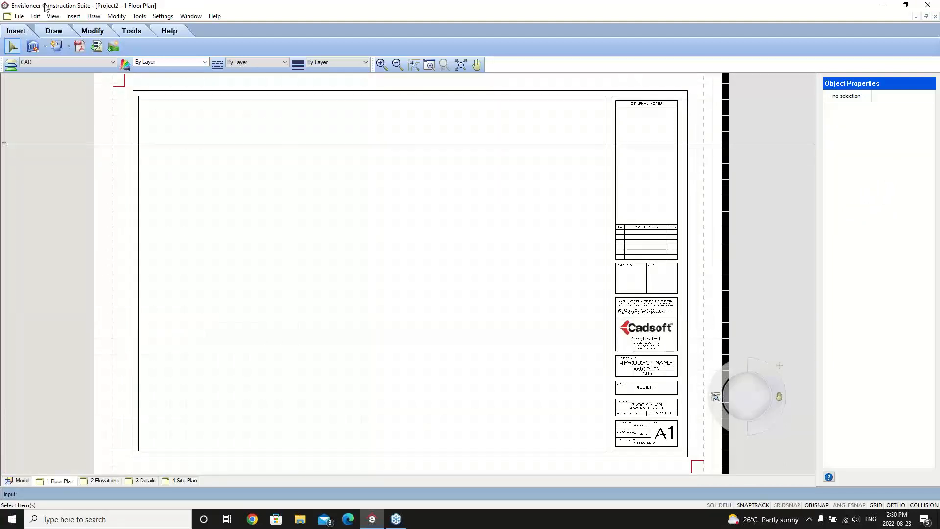
pyautogui.click(46, 48)
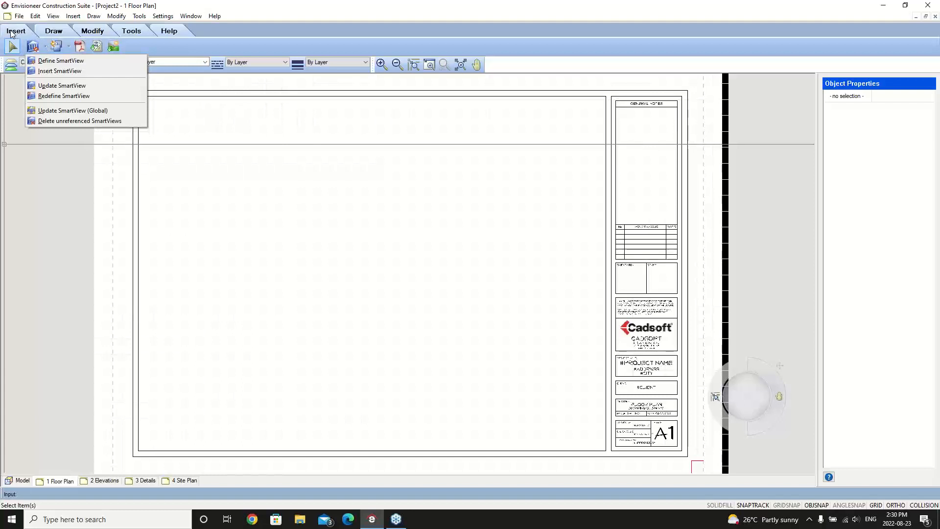
pyautogui.click(281, 8)
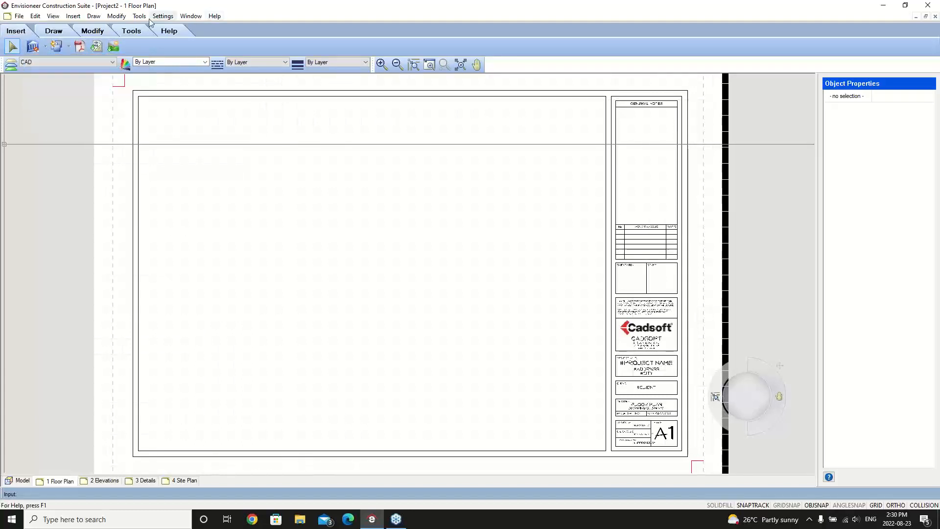
# Review the SmartView insert options and inspect the list of unreferenced SmartViews without deleting any
pyautogui.click(72, 18)
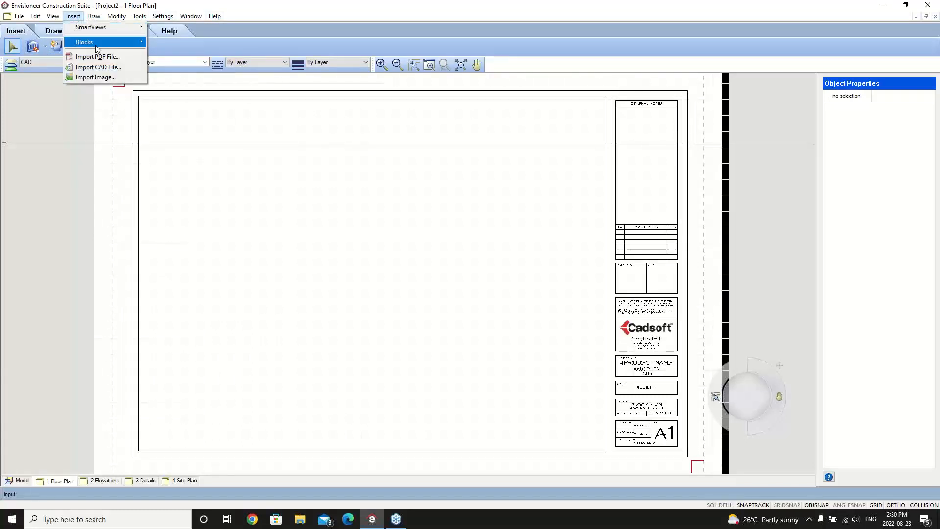
pyautogui.moveTo(123, 33)
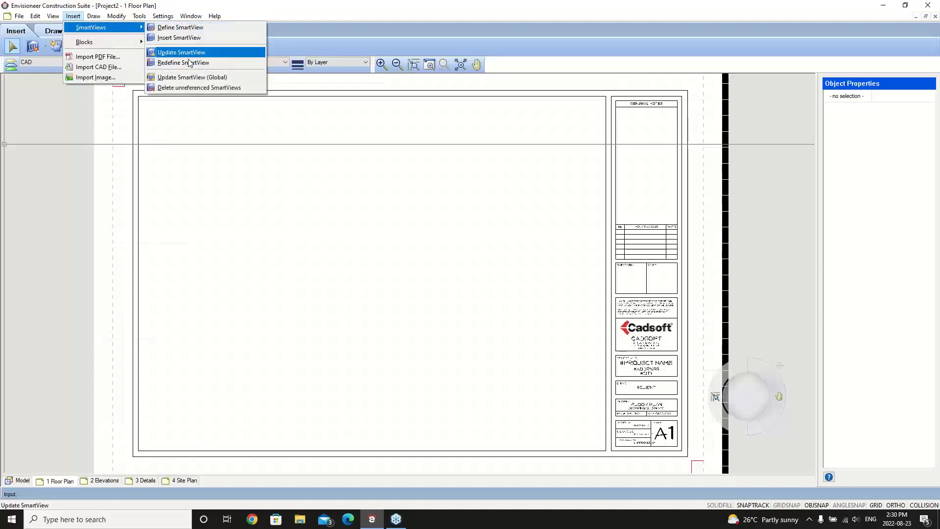
pyautogui.click(205, 88)
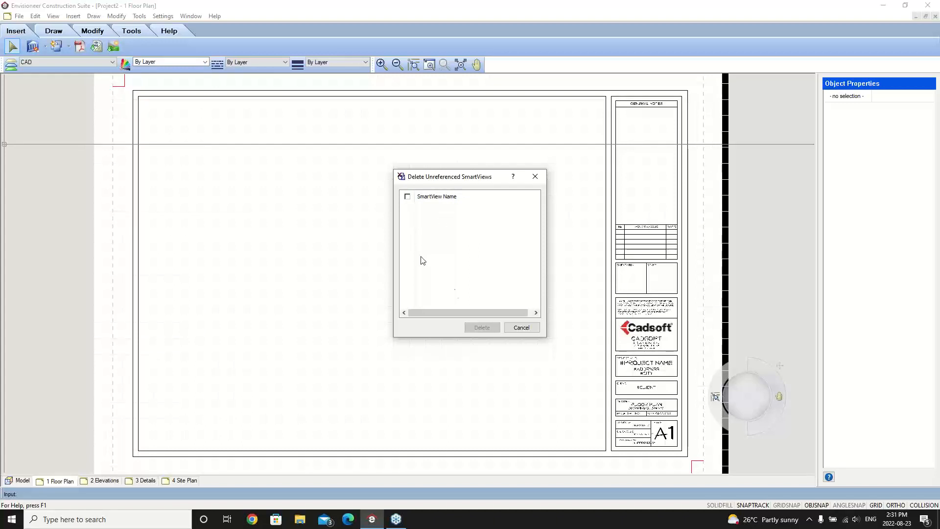
pyautogui.click(519, 328)
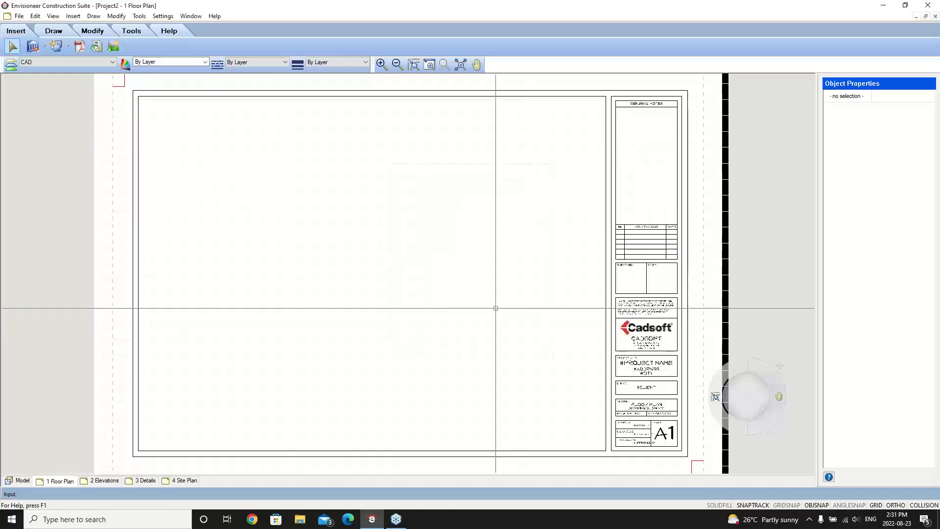
# Inspect the list of unreferenced blocks, including the Datum Marker and title blocks, without deleting any
pyautogui.click(68, 46)
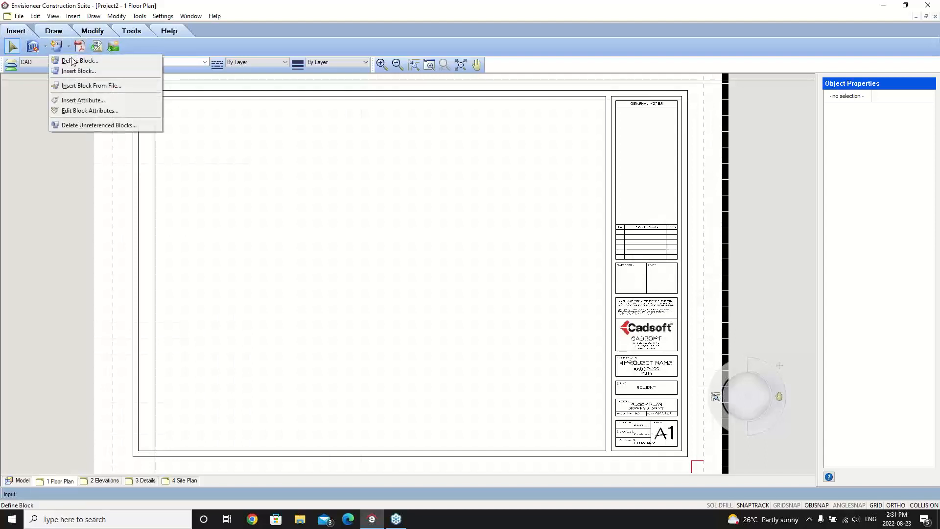
pyautogui.click(95, 125)
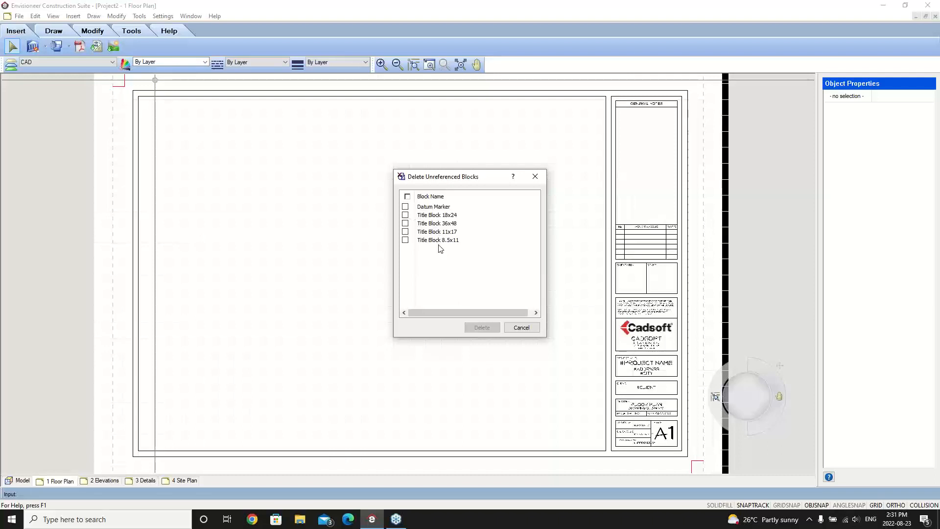
pyautogui.click(433, 209)
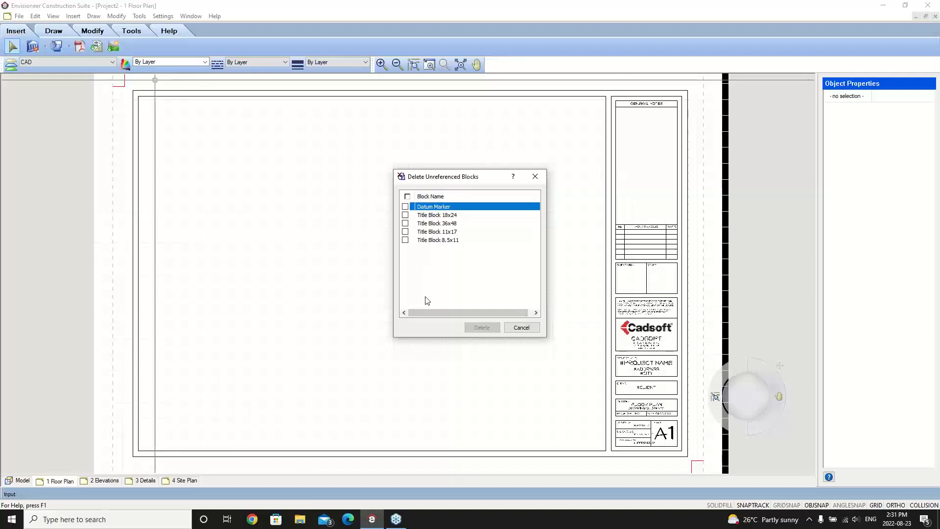
pyautogui.click(521, 328)
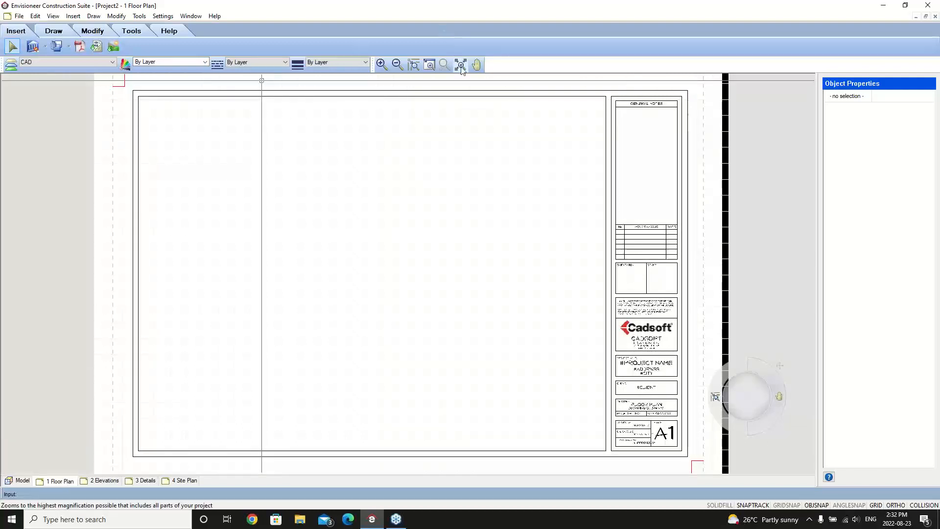
# View the 2 Elevations, 3 Details and 4 Site Plan sheets, and return to the model with the whole project fitted in view
pyautogui.click(103, 481)
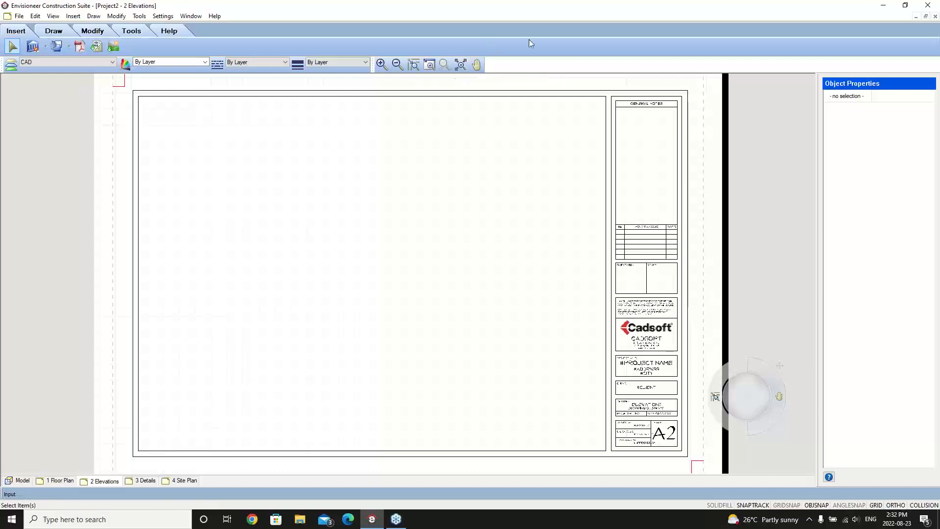
pyautogui.click(141, 482)
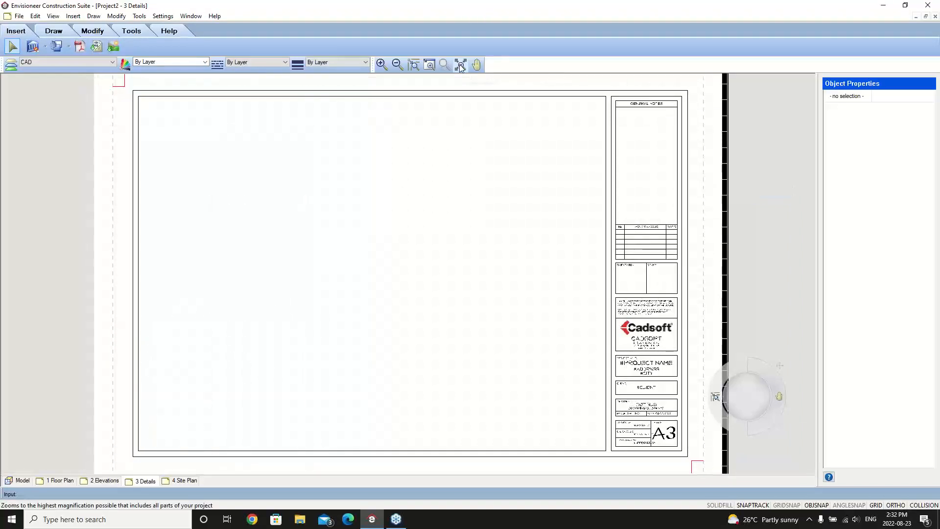
pyautogui.click(178, 482)
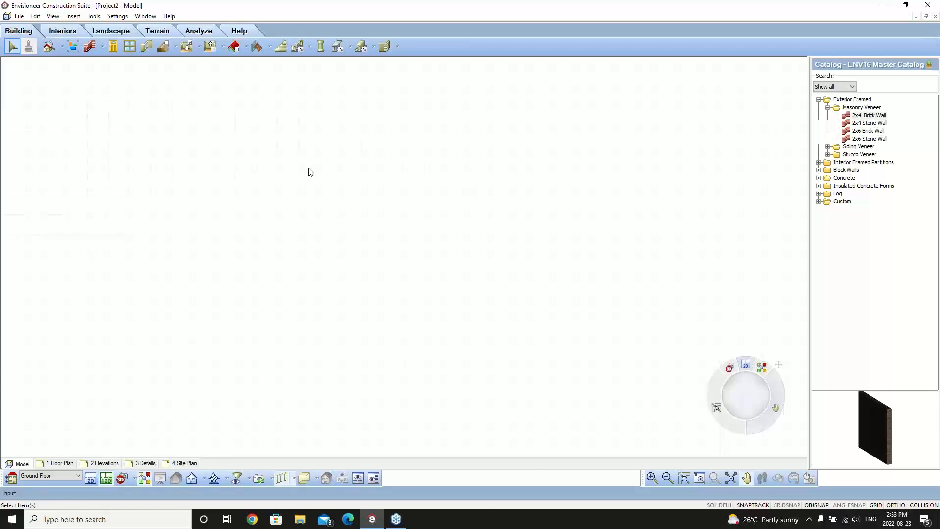
pyautogui.click(730, 480)
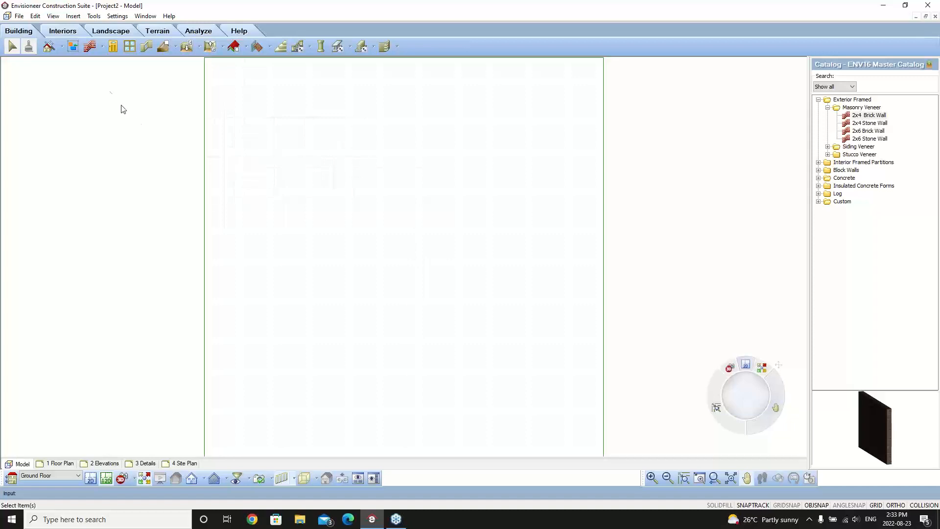
# Start saving a copy of the project and set the save location to the ProgramData folder on Windows (C:)
pyautogui.click(19, 16)
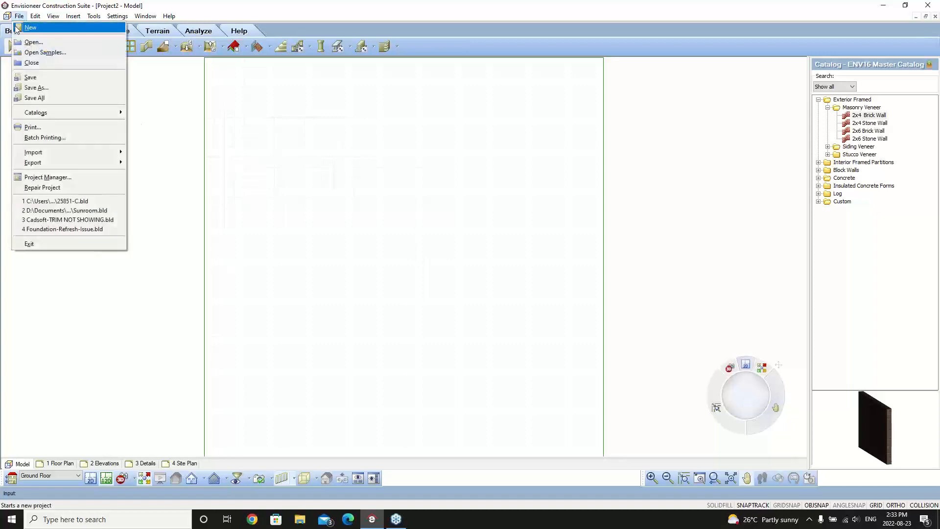
pyautogui.click(44, 89)
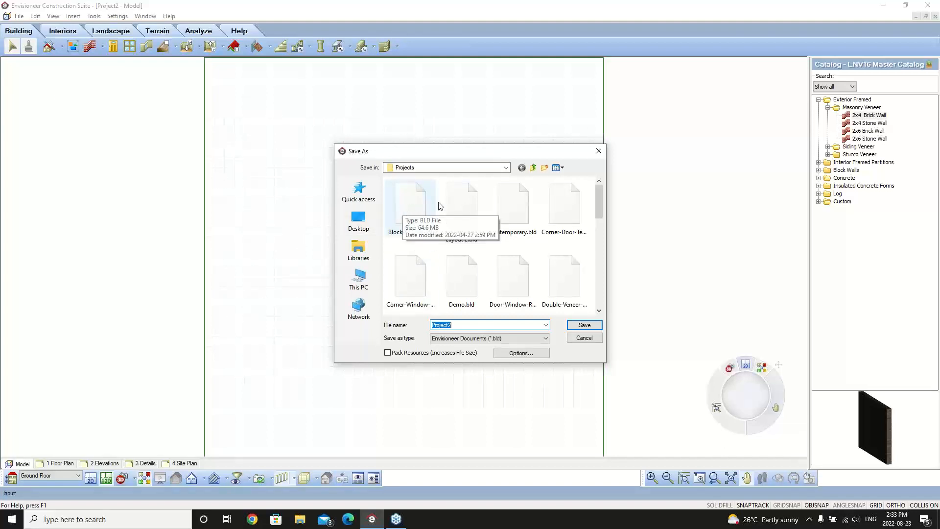
pyautogui.click(506, 168)
pyautogui.click(505, 168)
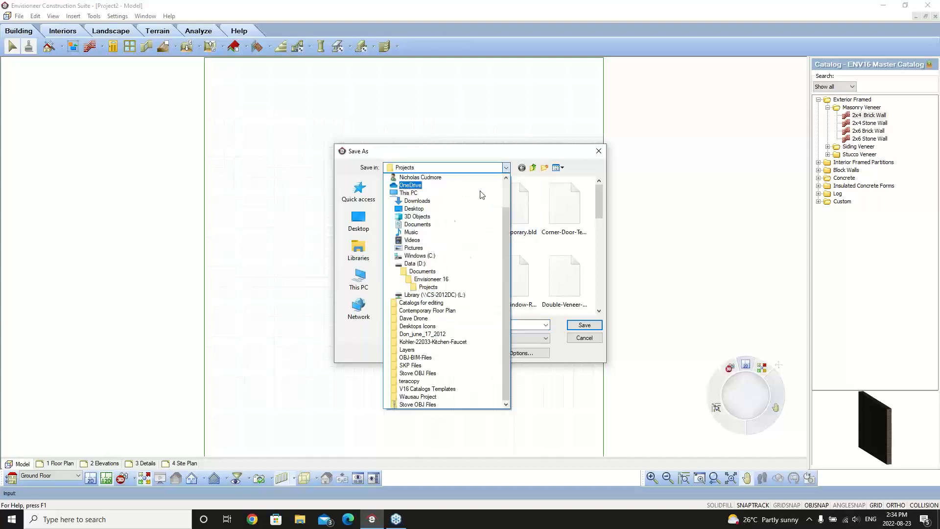
pyautogui.click(417, 254)
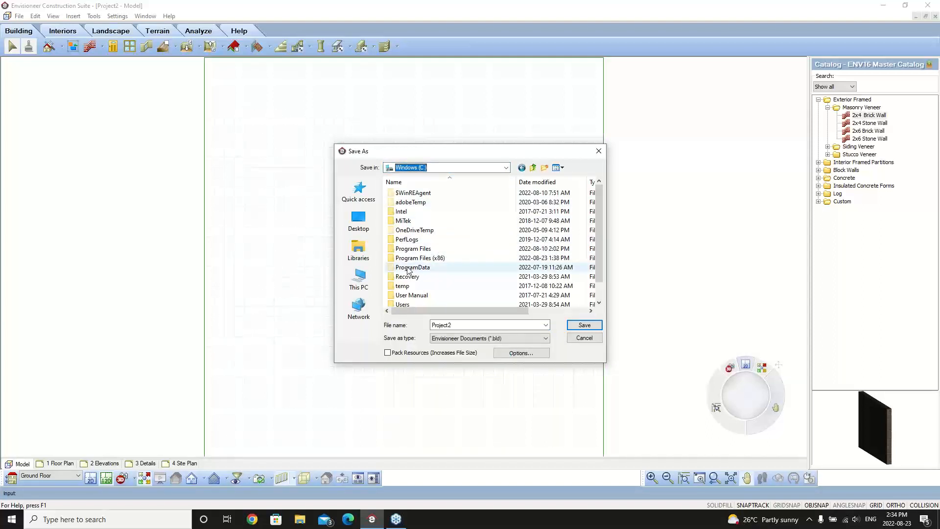
pyautogui.doubleClick(409, 269)
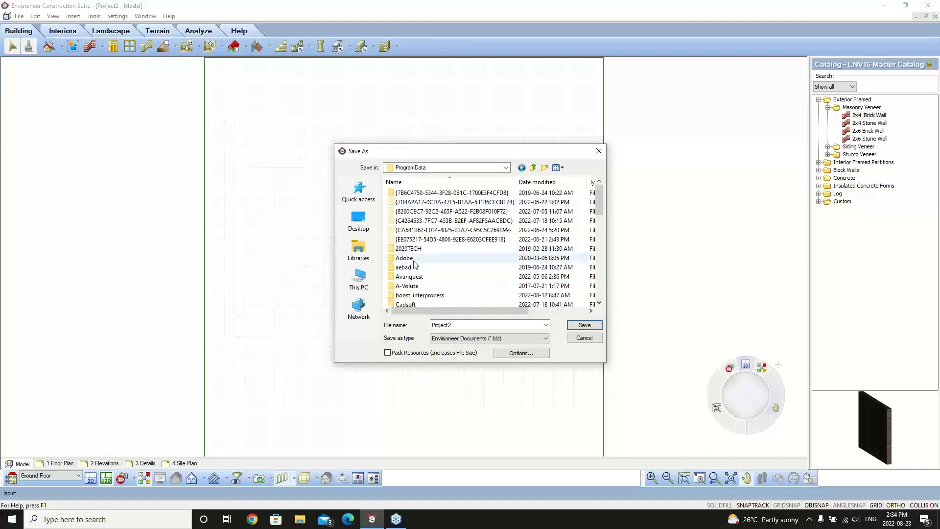
# Switch to File Explorer, check the hidden files and folders setting in Folder Options, and close the window
pyautogui.click(300, 520)
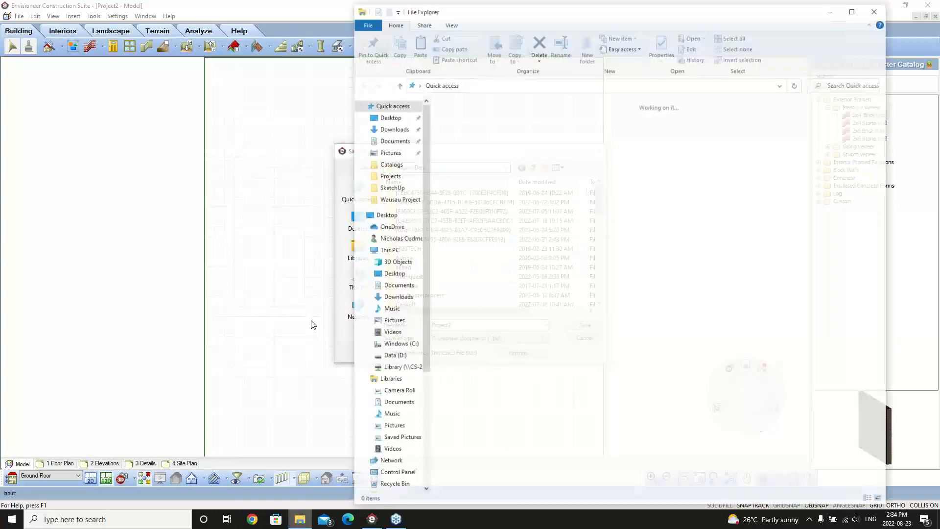
pyautogui.click(451, 24)
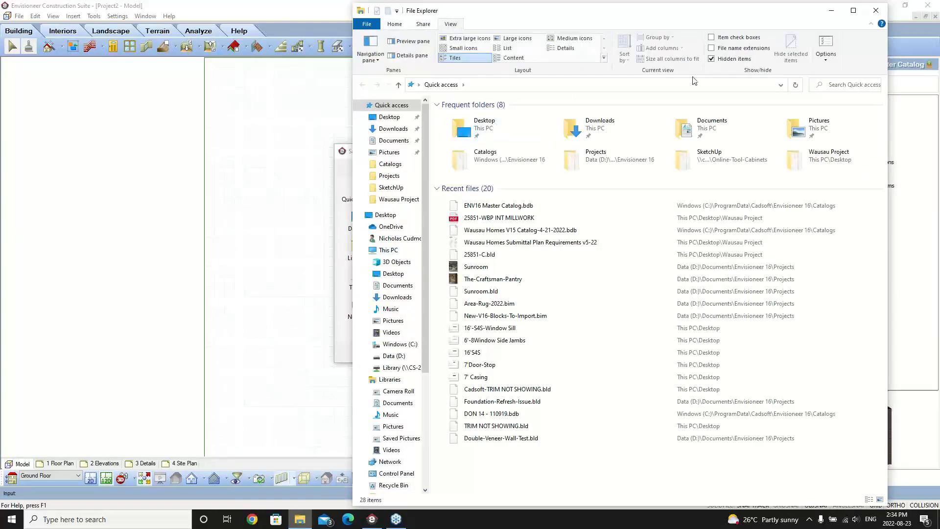
pyautogui.click(825, 47)
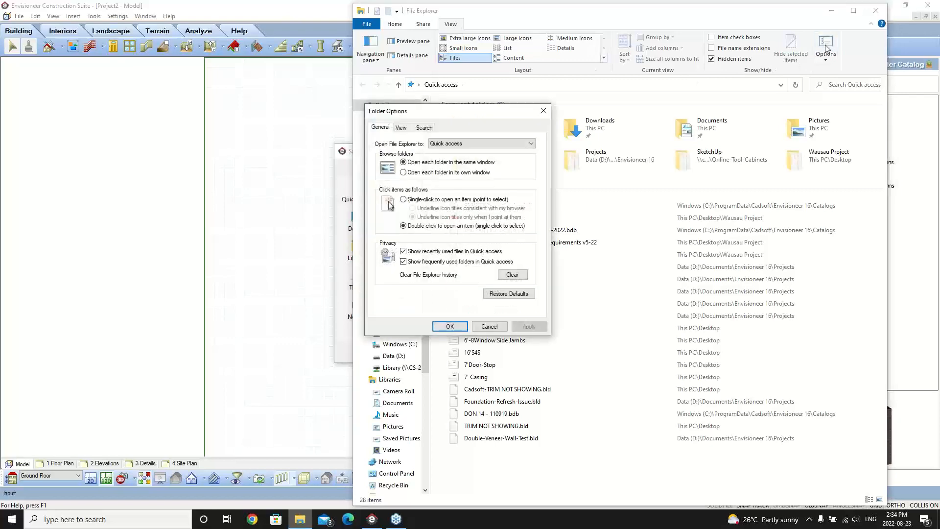
pyautogui.click(401, 128)
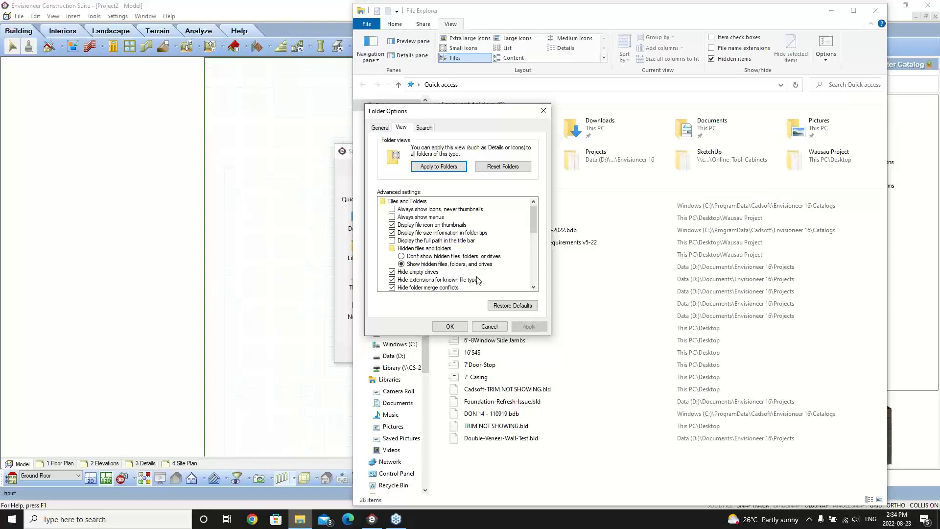
pyautogui.click(450, 326)
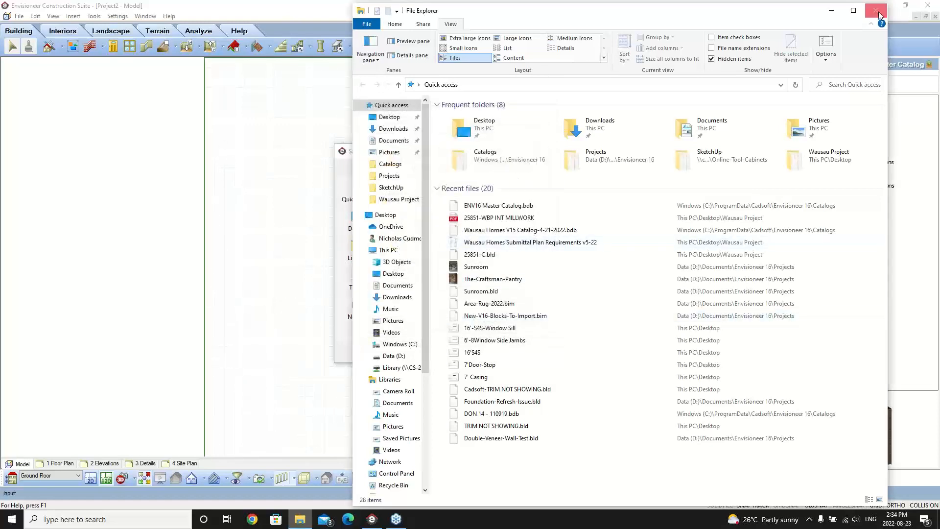
pyautogui.click(875, 11)
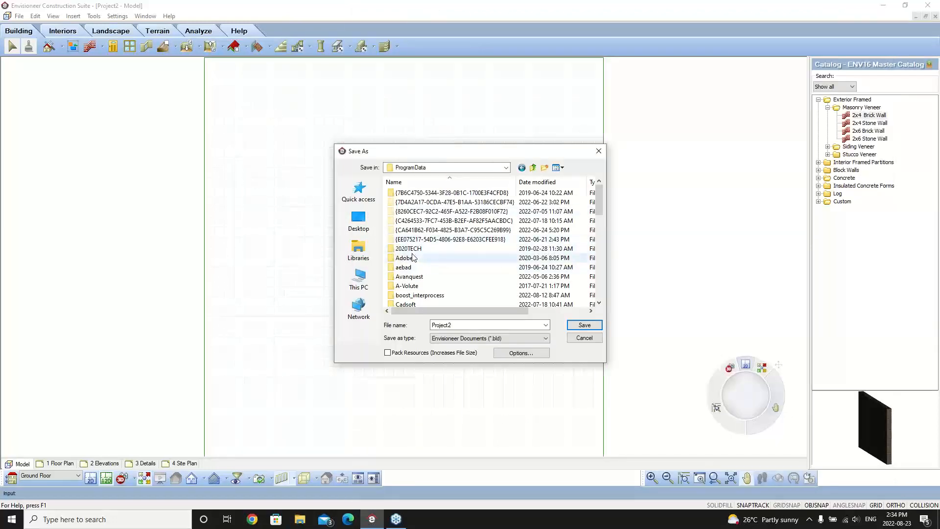
# Set the save location to the Templates folder inside Cadsoft's Envisioneer 16 folder
pyautogui.scroll(-1, 416, 269)
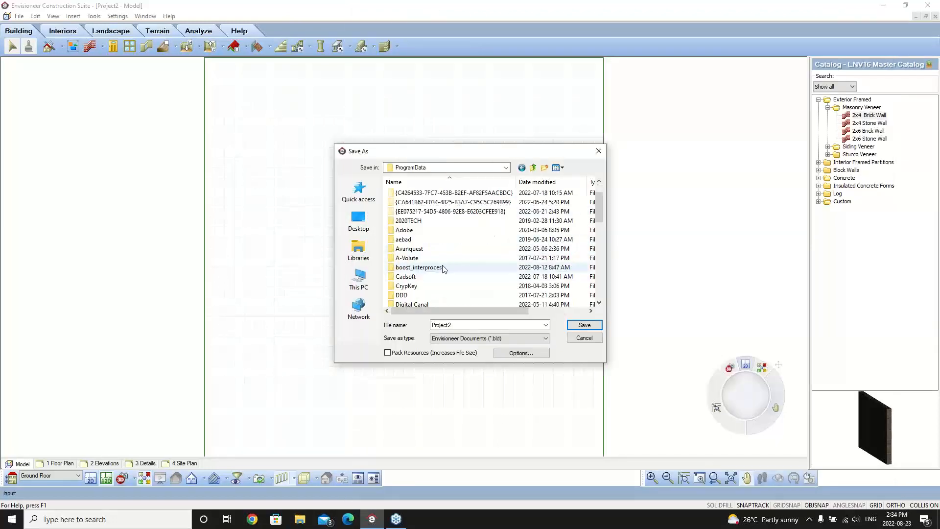
pyautogui.doubleClick(405, 277)
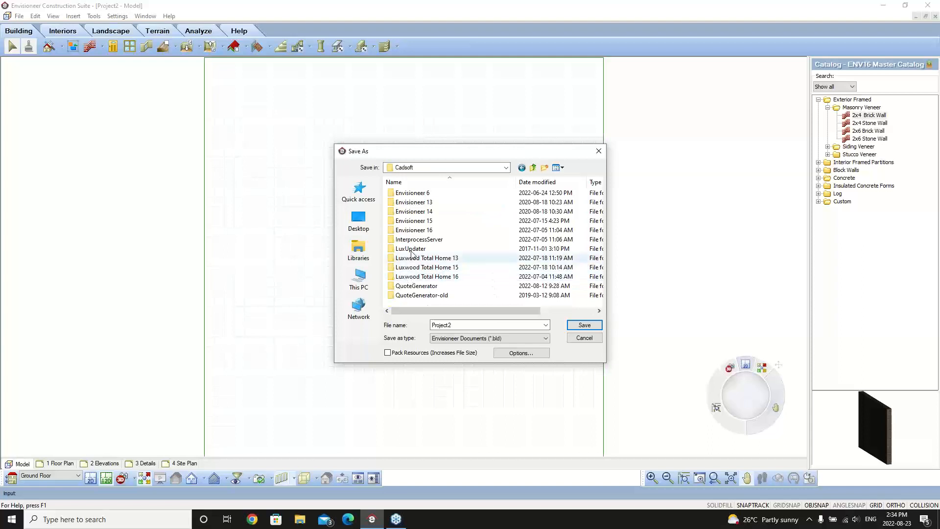
pyautogui.doubleClick(390, 232)
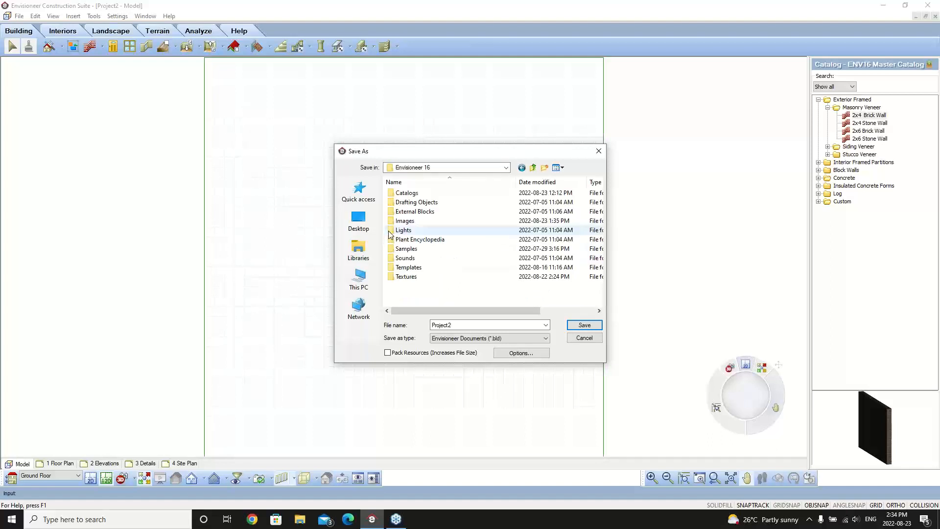
pyautogui.doubleClick(392, 269)
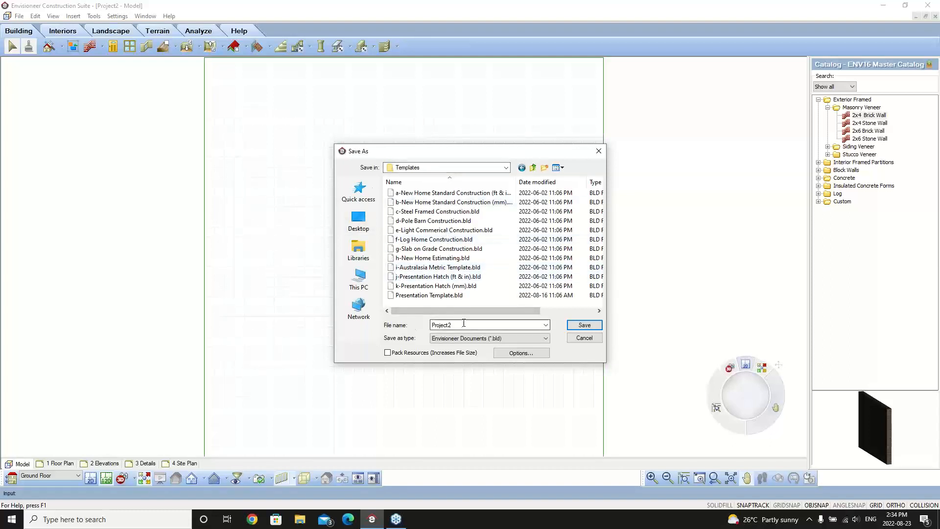
# Name the saved file Template-Webinar
pyautogui.doubleClick(431, 325)
pyautogui.write('Tem')
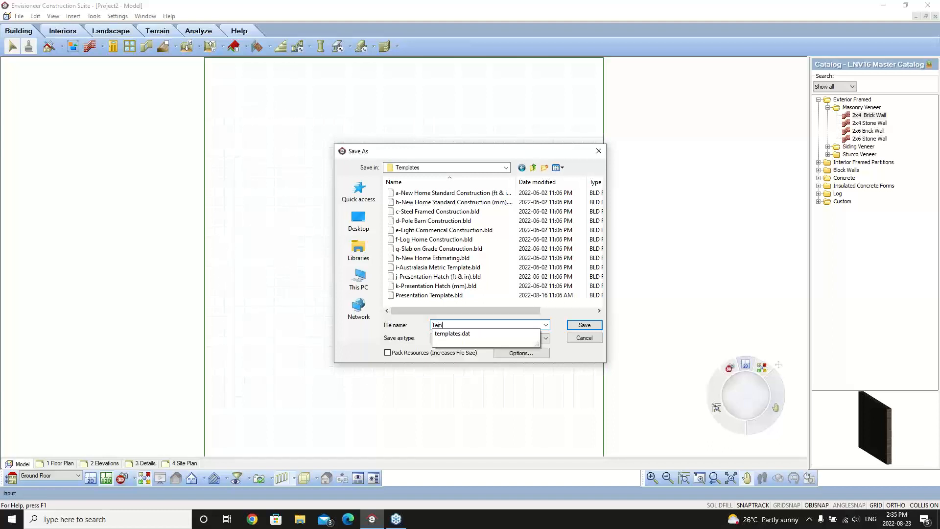
pyautogui.write('plate-Webinar')
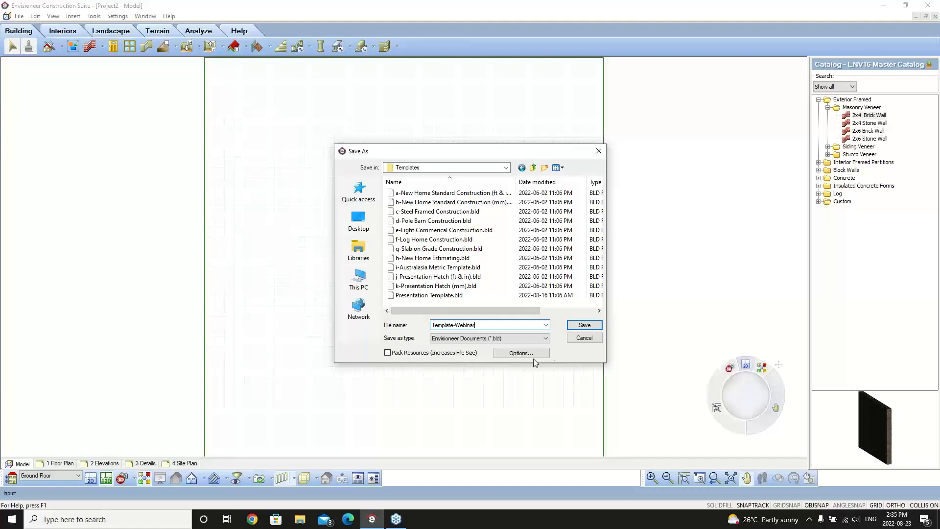
# Attach the bigstock-Architect-With-Plans image from the Envisioneer 16 Images folder as the template's thumbnail preview
pyautogui.click(522, 353)
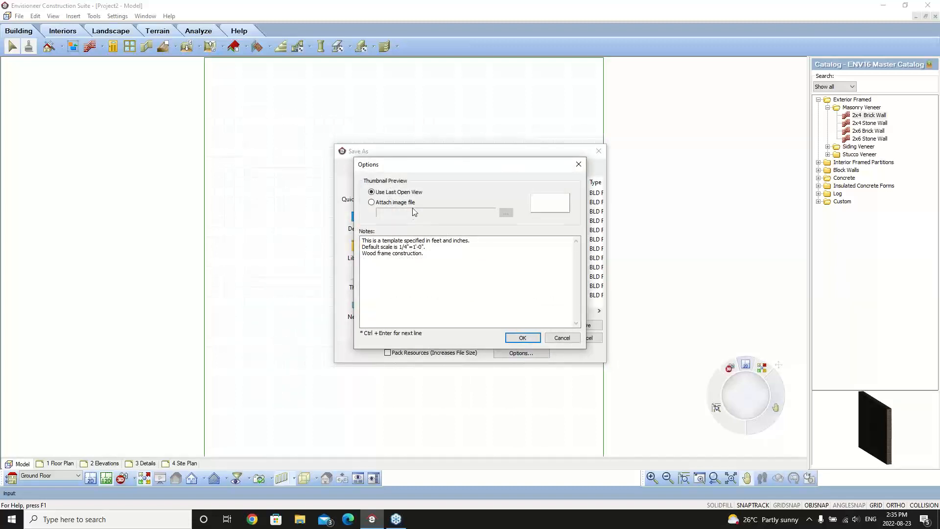
pyautogui.click(372, 203)
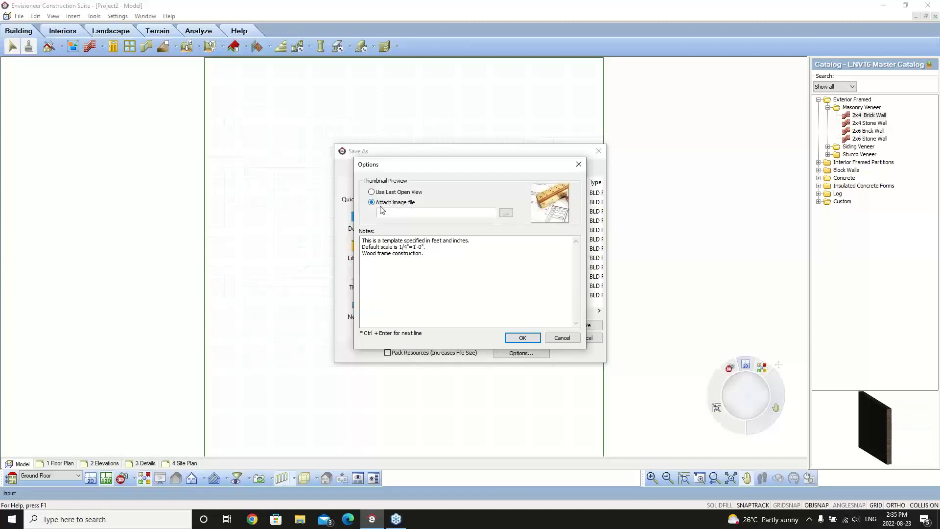
pyautogui.click(506, 214)
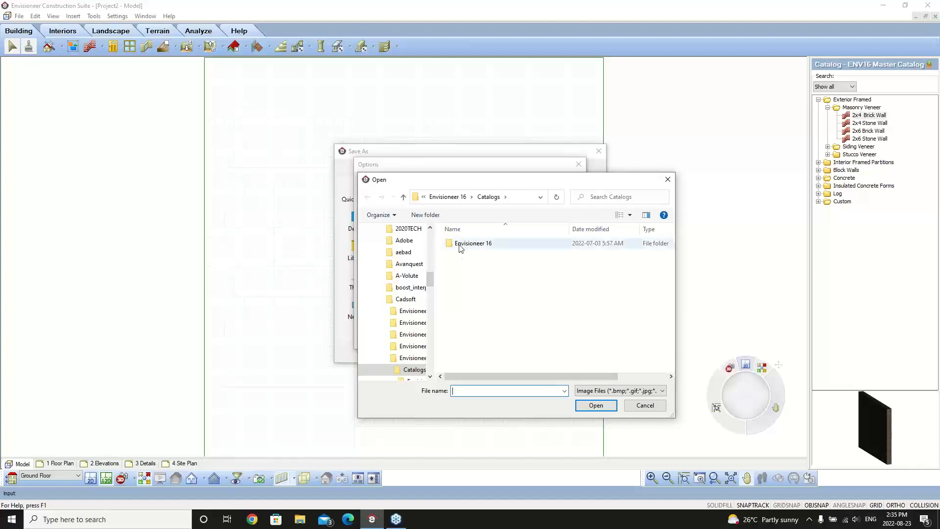
pyautogui.click(447, 196)
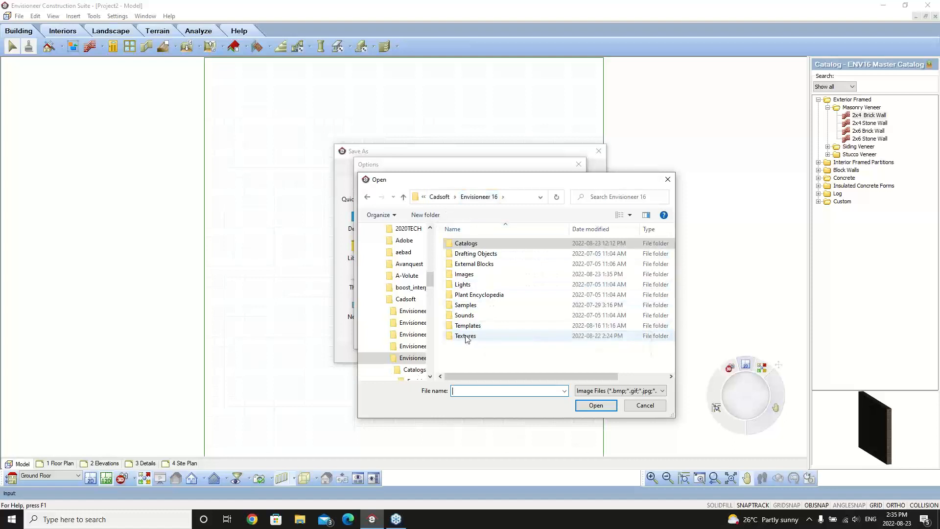
pyautogui.doubleClick(462, 275)
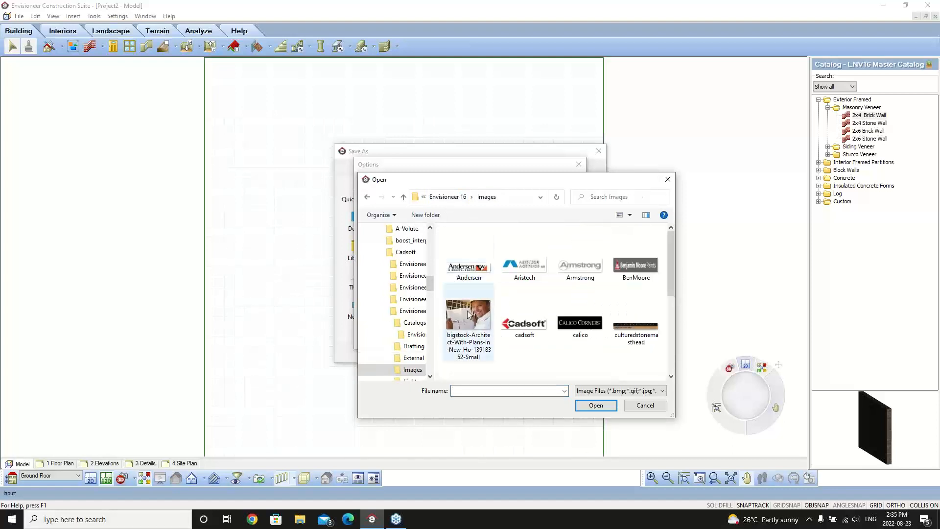
pyautogui.click(469, 314)
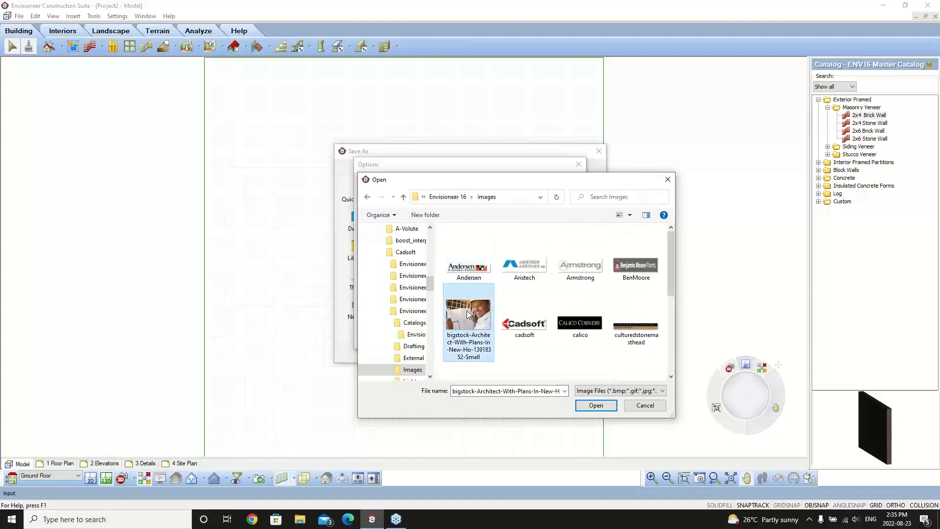
pyautogui.click(595, 405)
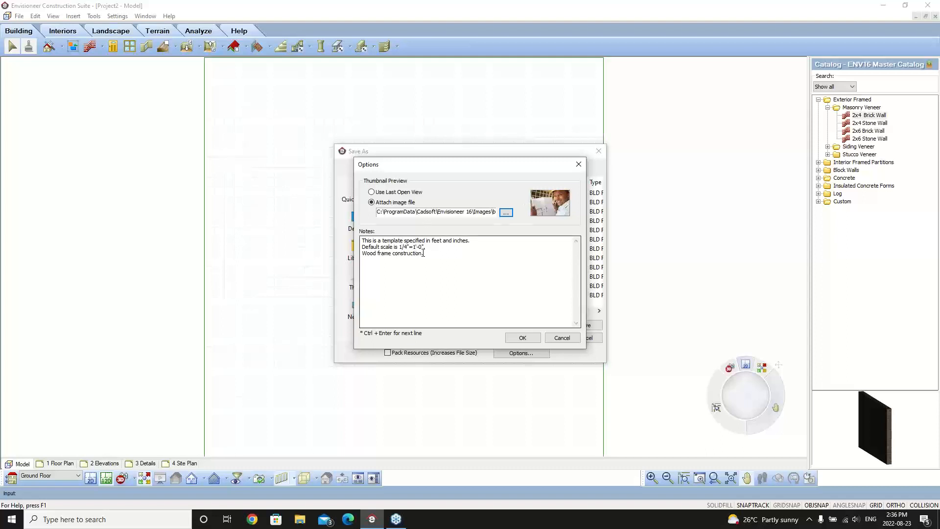
# Add the line TEMPLATE WEBINAR to the end of the template's notes and save the file
pyautogui.click(430, 249)
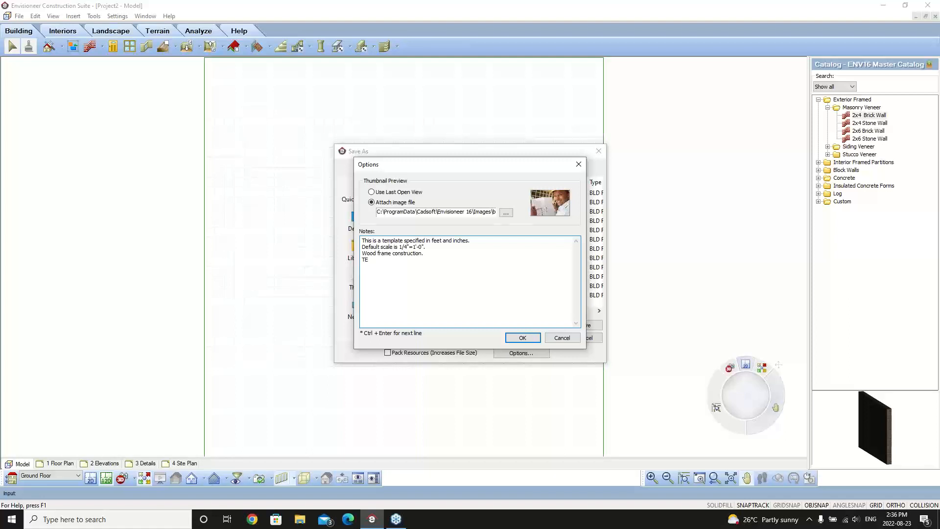
pyautogui.write('MPLATE WEBINAR')
pyautogui.click(522, 338)
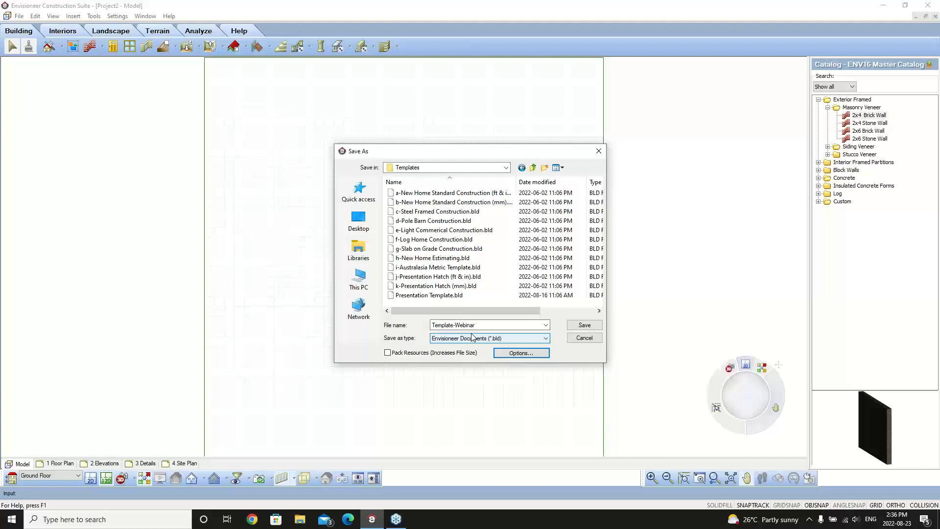
pyautogui.click(584, 325)
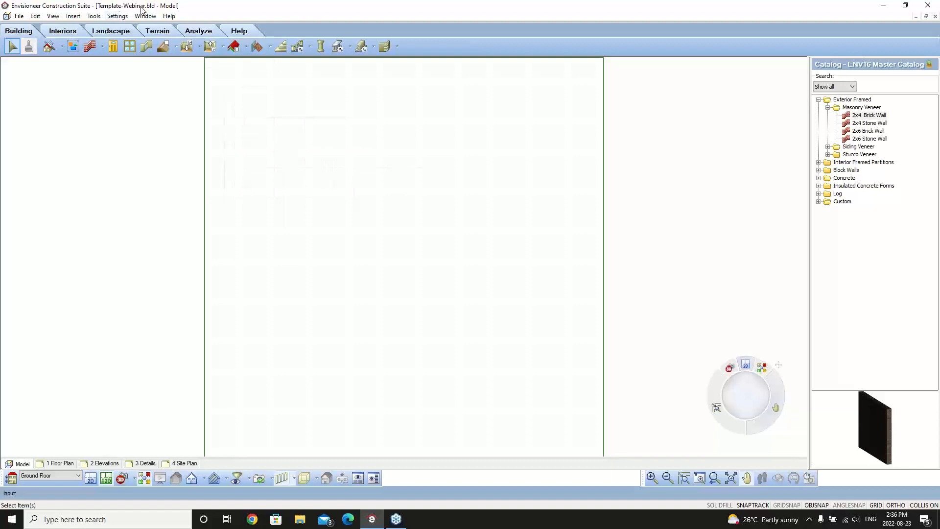
# Close the saved template and create a new project based on Template-Webinar.bld
pyautogui.click(19, 16)
pyautogui.click(47, 63)
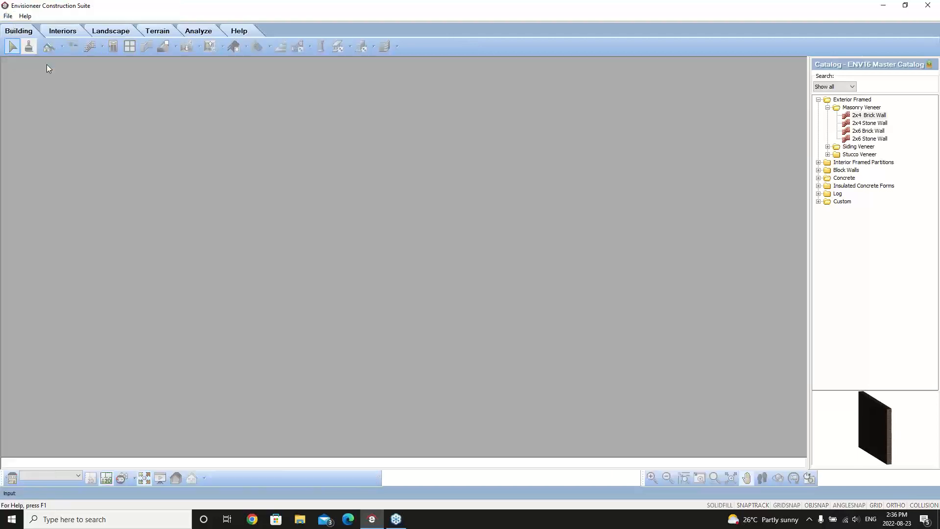
pyautogui.click(8, 17)
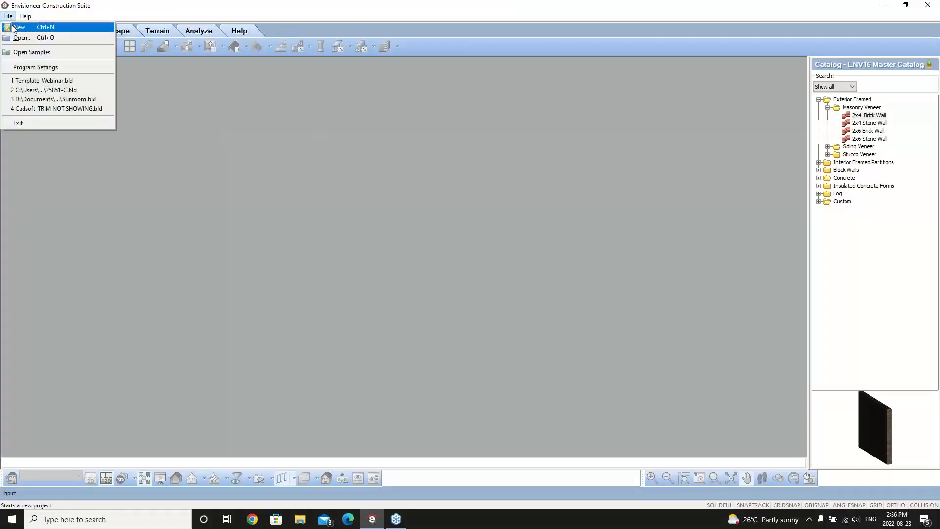
pyautogui.click(30, 27)
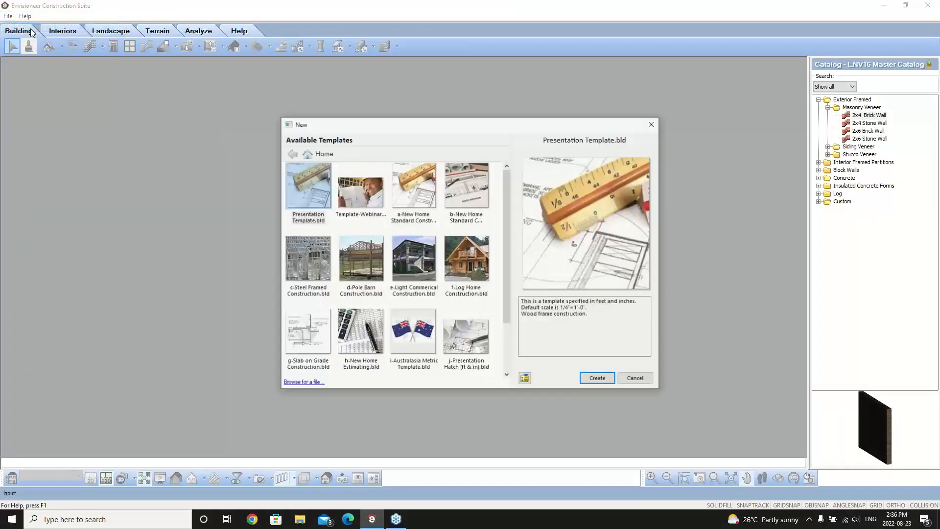
pyautogui.click(347, 213)
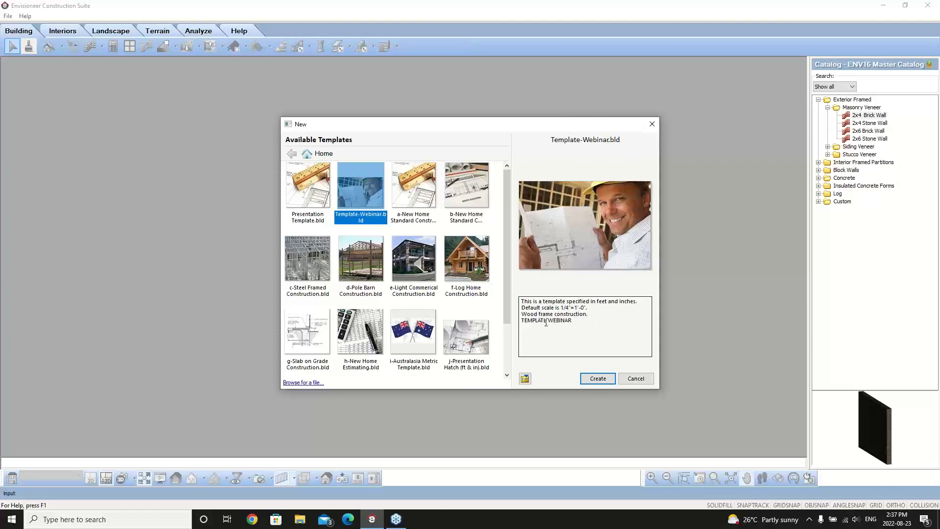
pyautogui.click(572, 321)
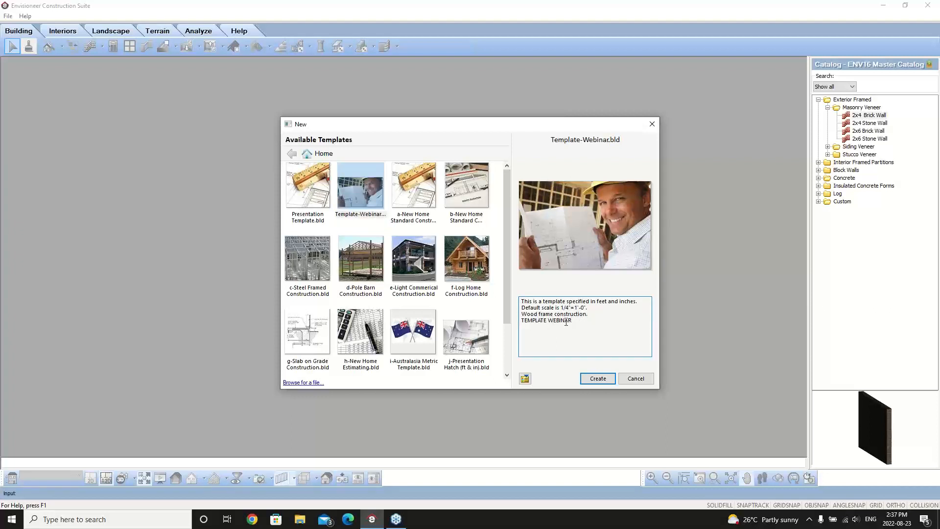
pyautogui.click(596, 378)
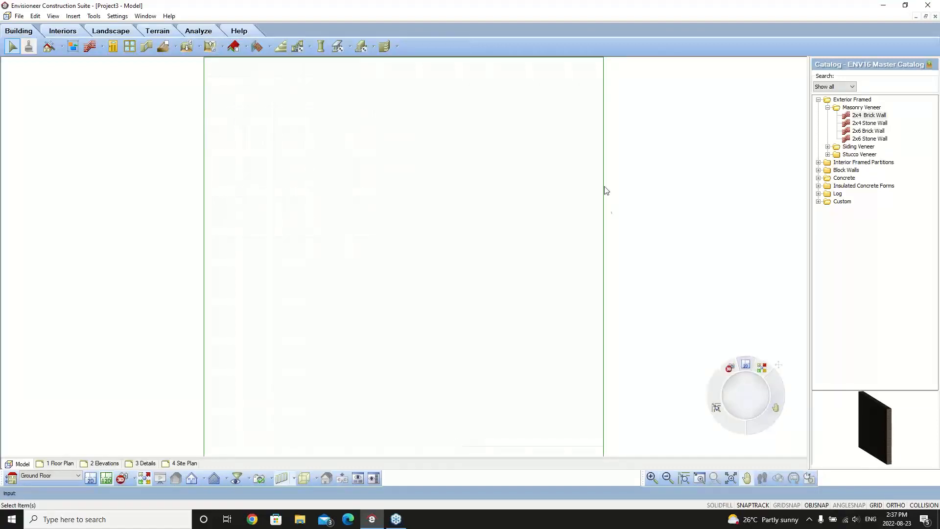
# Review the new project's building locations and the Ground Floor framing options without changing them
pyautogui.click(10, 482)
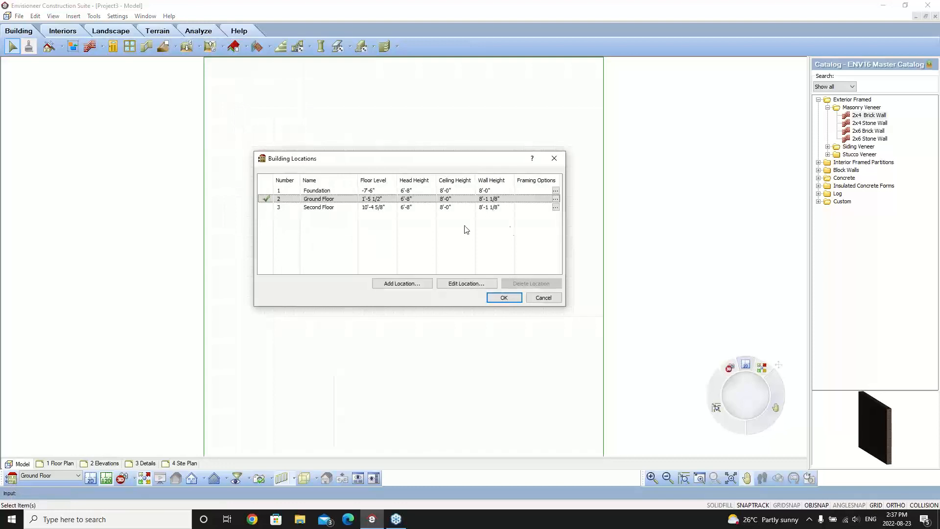
pyautogui.click(555, 198)
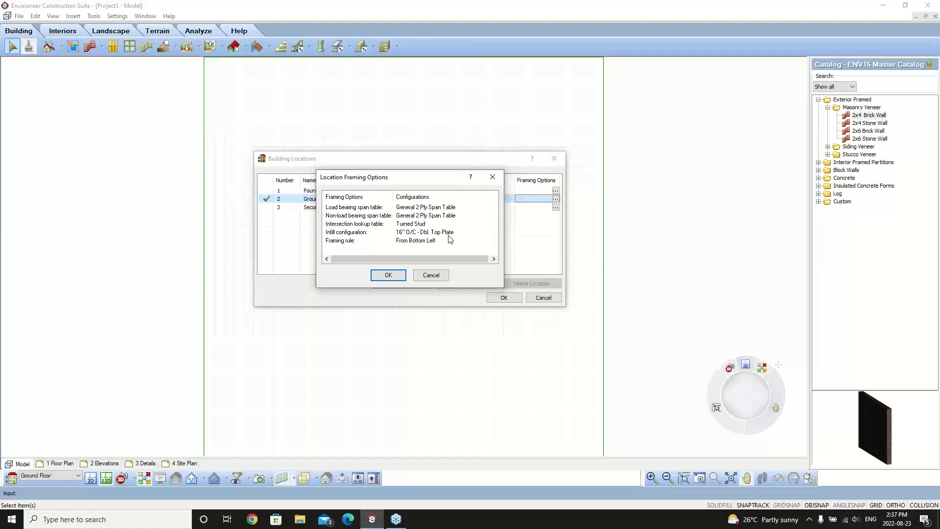
pyautogui.click(431, 275)
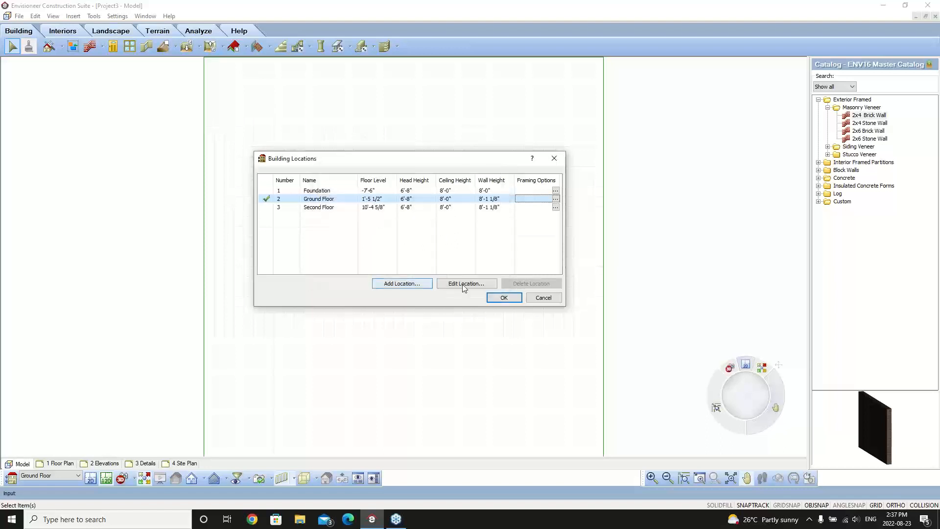
pyautogui.click(542, 297)
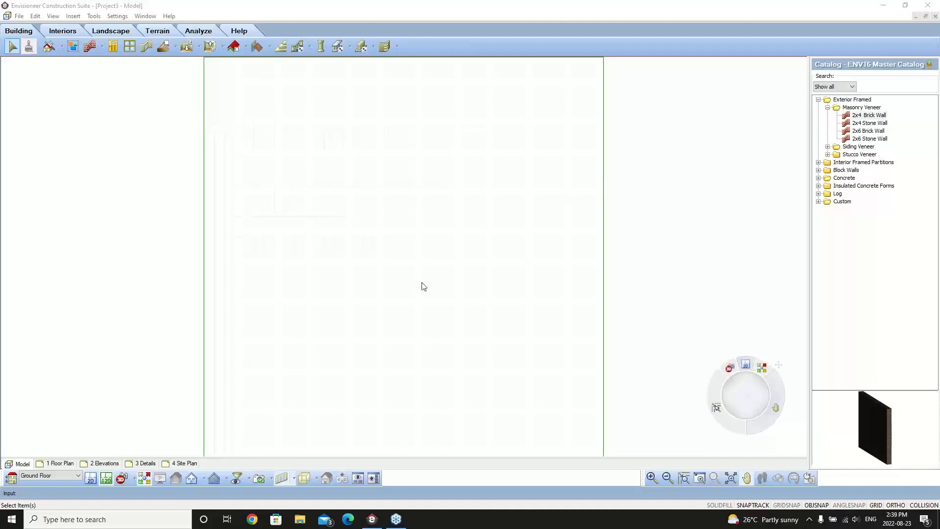
# Close the new project and reopen the Template-Webinar.bld file for editing
pyautogui.click(20, 16)
pyautogui.click(40, 64)
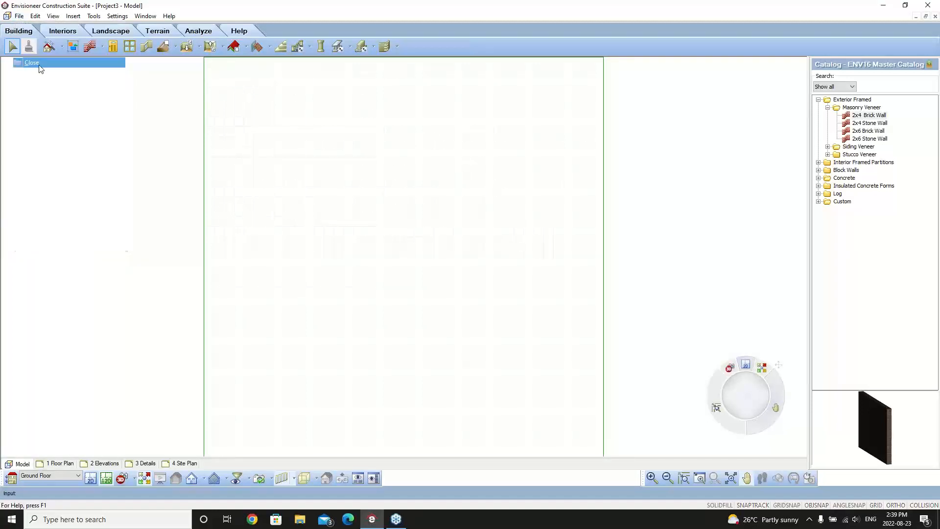
pyautogui.click(8, 16)
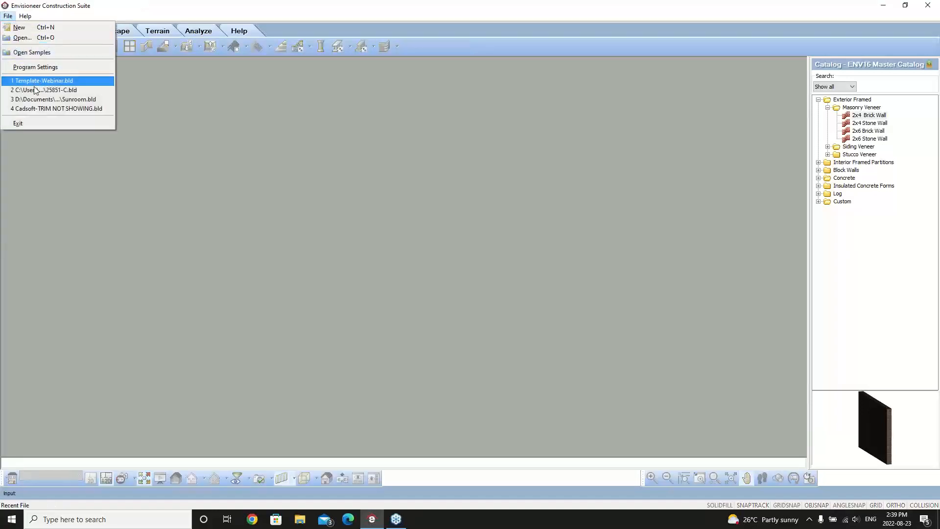
pyautogui.click(52, 81)
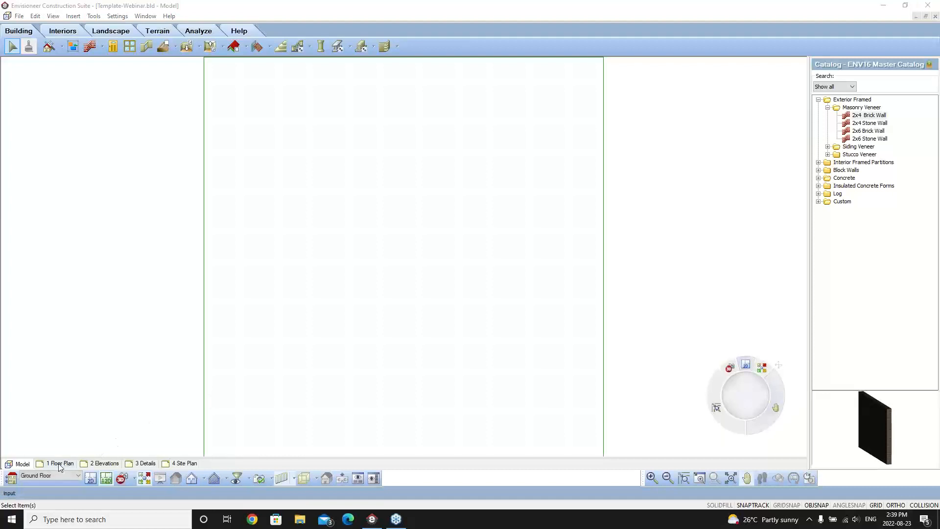
# Make a copy of the 4 Site Plan worksheet in the View Manager
pyautogui.rightClick(181, 464)
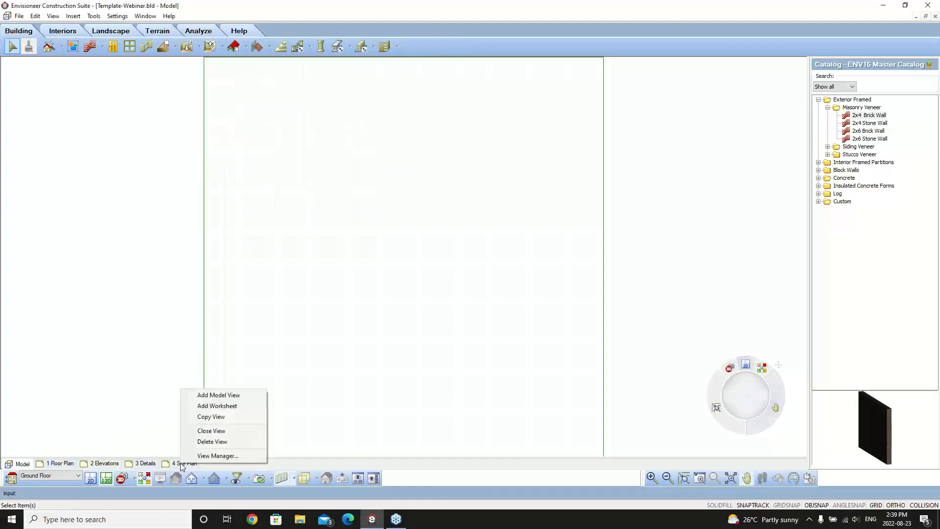
pyautogui.click(208, 456)
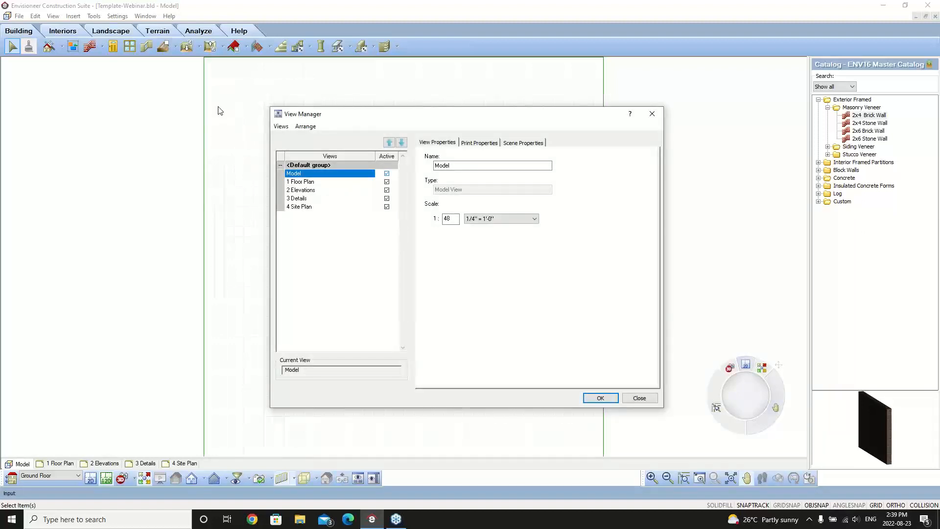
pyautogui.click(301, 207)
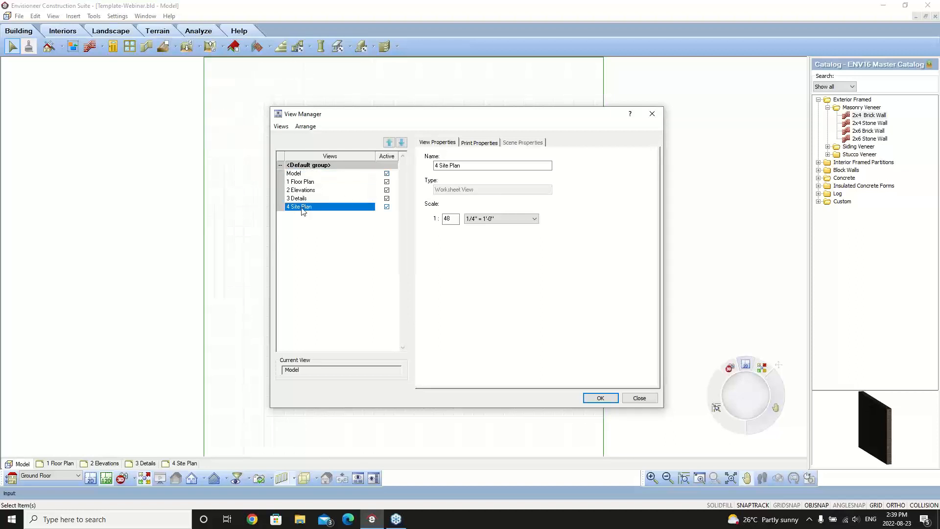
pyautogui.rightClick(303, 212)
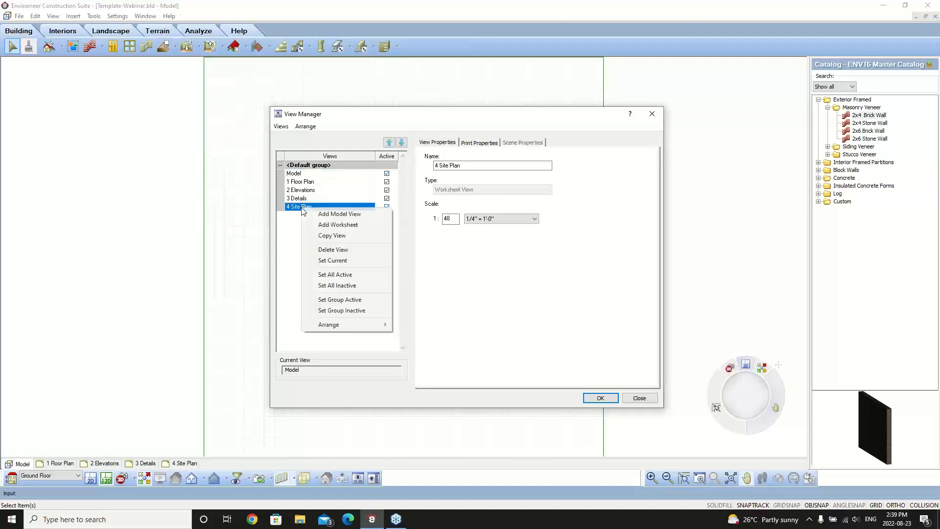
pyautogui.click(341, 236)
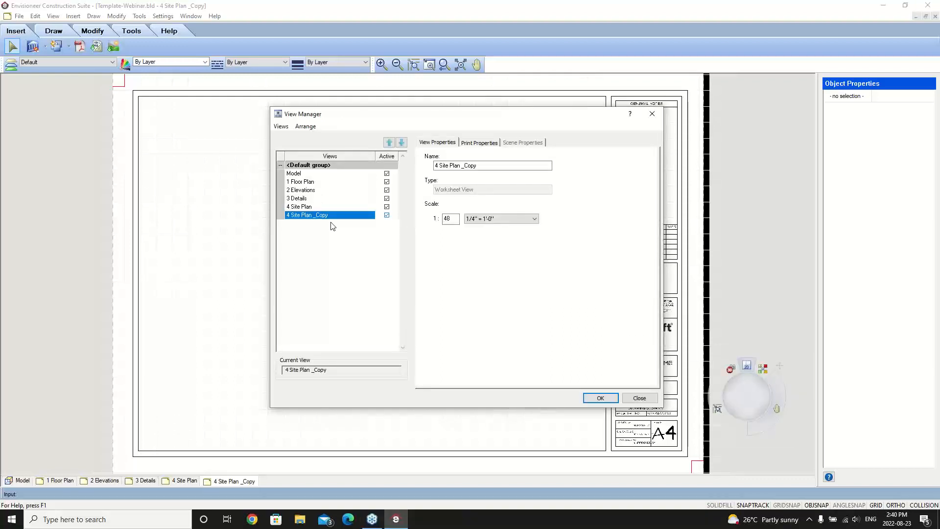
# Rename the copied worksheet as 5 Electrical Plan and apply the View Manager changes
pyautogui.click(436, 165)
pyautogui.press('BackSpace')
pyautogui.write('5')
pyautogui.press('BackSpace')
pyautogui.press('BackSpace')
pyautogui.press('BackSpace')
pyautogui.press('BackSpace')
pyautogui.press('BackSpace')
pyautogui.press('BackSpace')
pyautogui.press('BackSpace')
pyautogui.press('BackSpace')
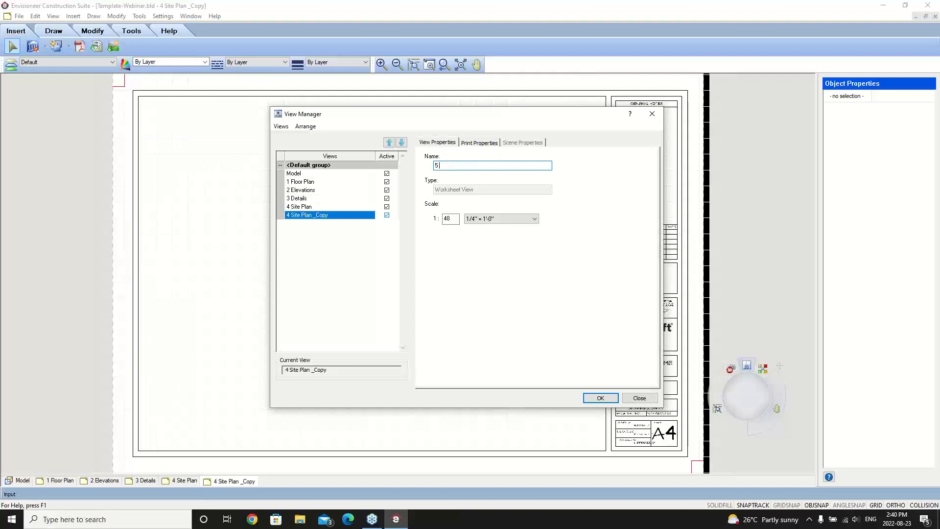
pyautogui.write('Electrical Plan')
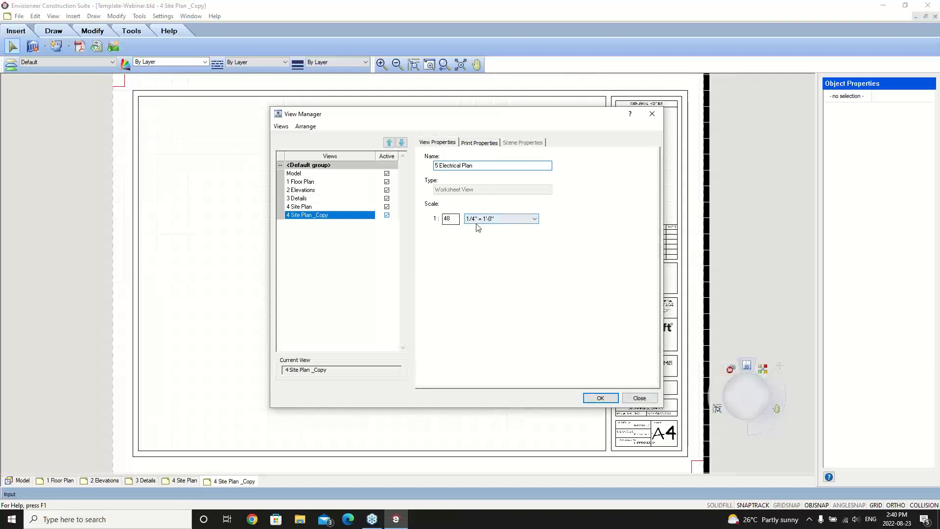
pyautogui.click(600, 398)
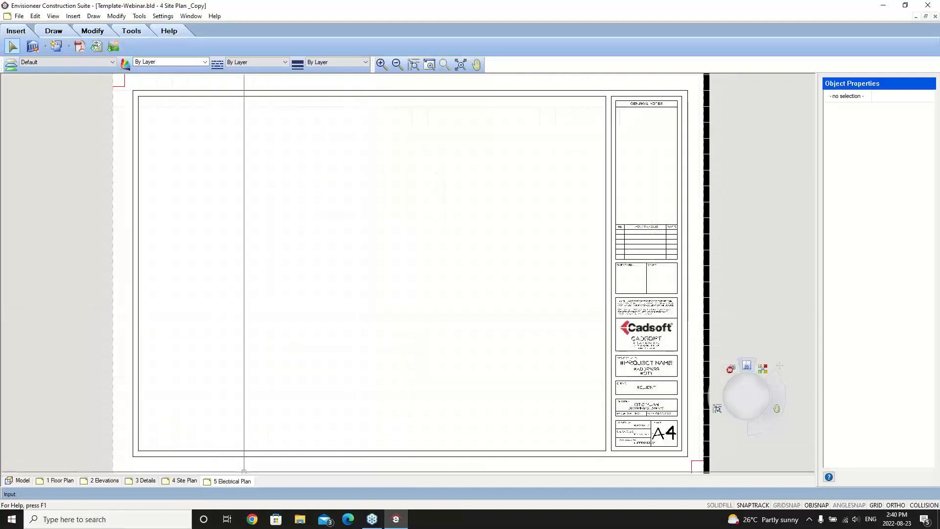
# Select the title block on the 5 Electrical Plan sheet, and return to the 4 Site Plan sheet to view its title block
pyautogui.click(697, 337)
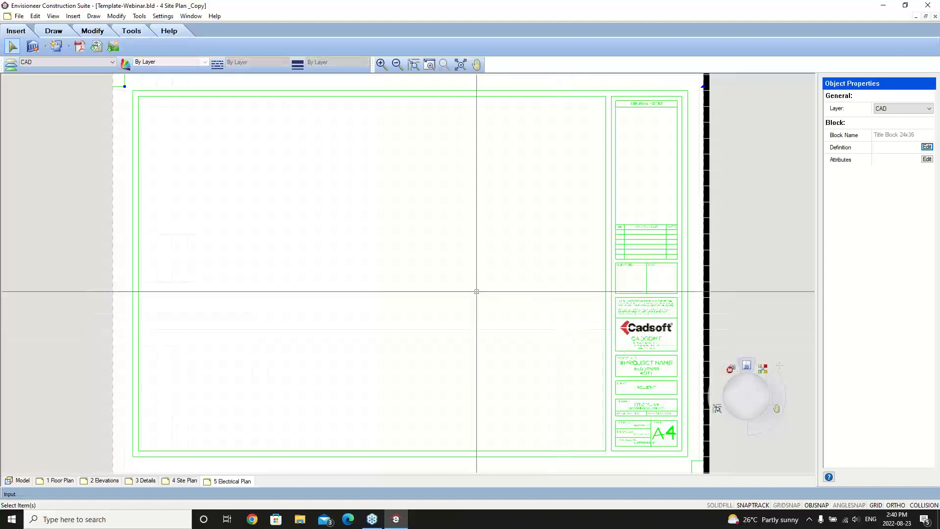
pyautogui.click(169, 481)
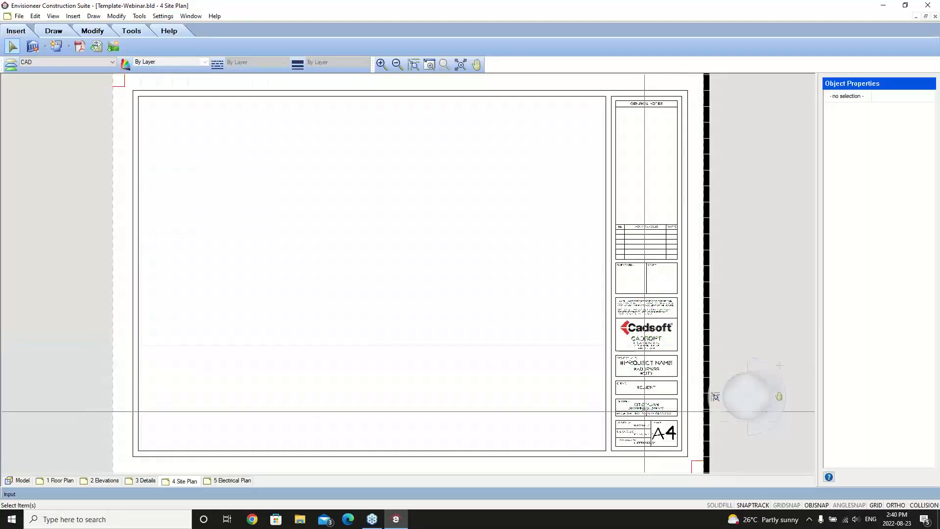
# Set the sheet number attribute of the title block on the 5 Electrical Plan sheet to A5
pyautogui.scroll(4, 655, 424)
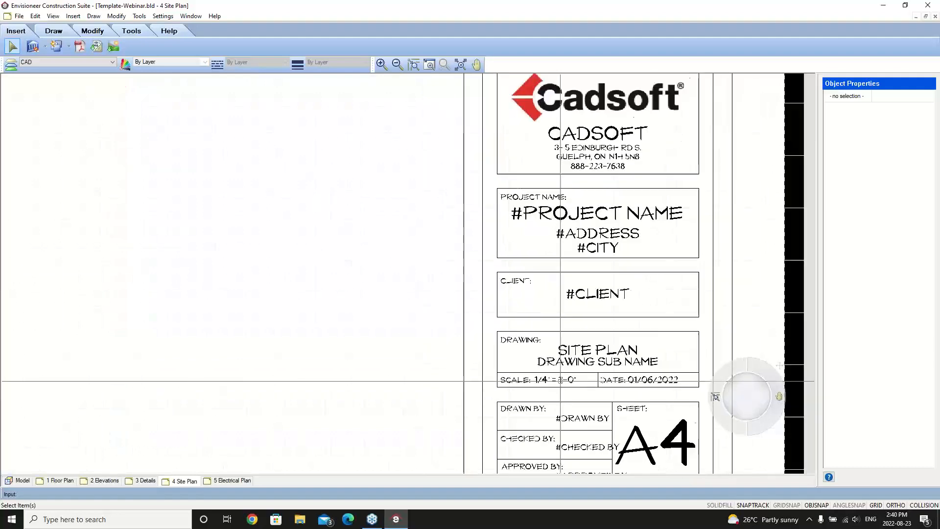
pyautogui.scroll(-3, 597, 415)
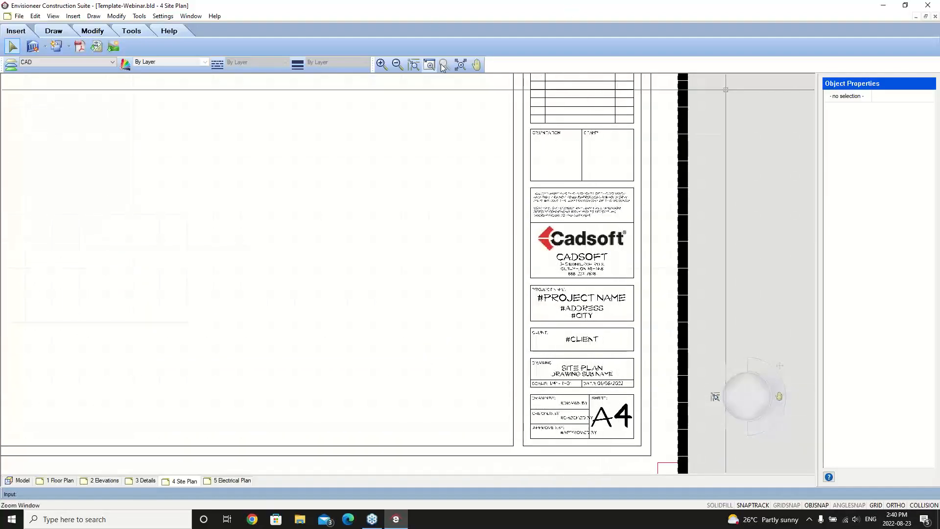
pyautogui.click(461, 65)
pyautogui.click(228, 481)
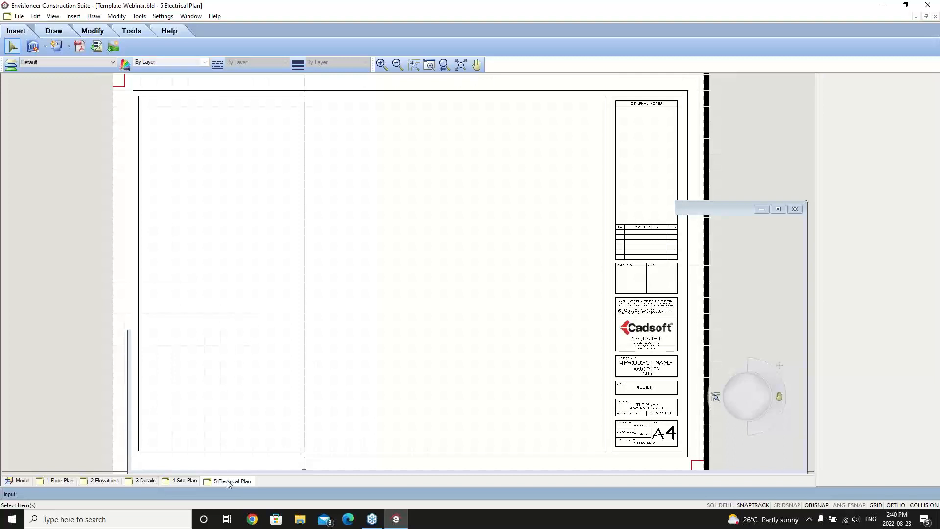
pyautogui.click(637, 360)
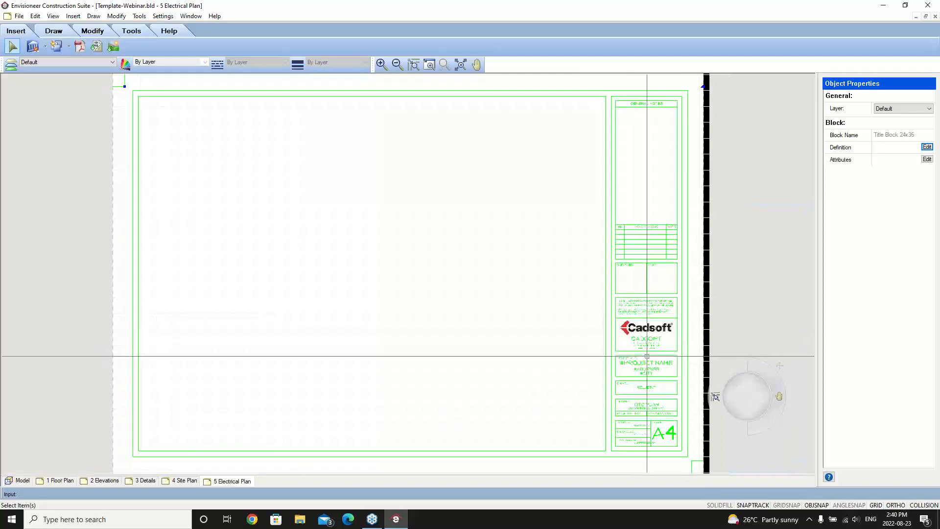
pyautogui.click(927, 159)
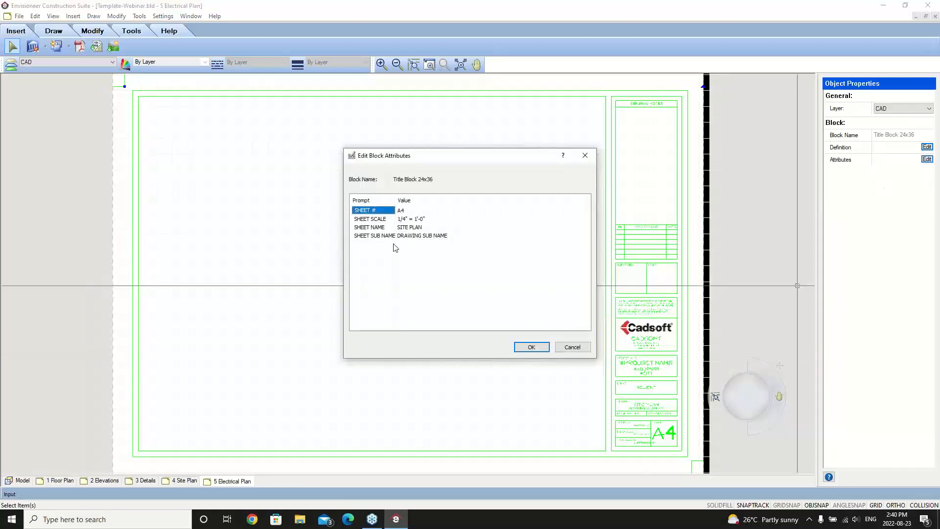
pyautogui.click(407, 210)
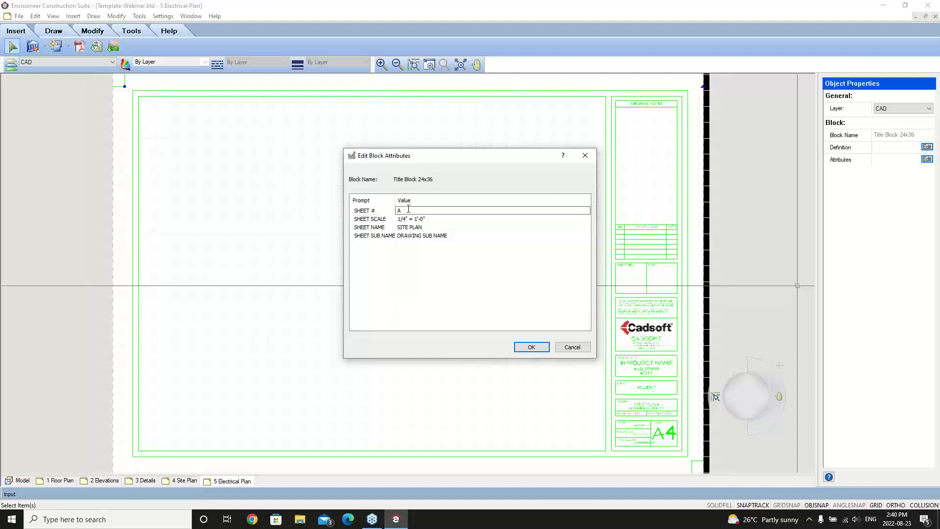
# Set the title block's sheet name attribute to ELECTRICAL PLAN and apply the block attributes
pyautogui.click(415, 228)
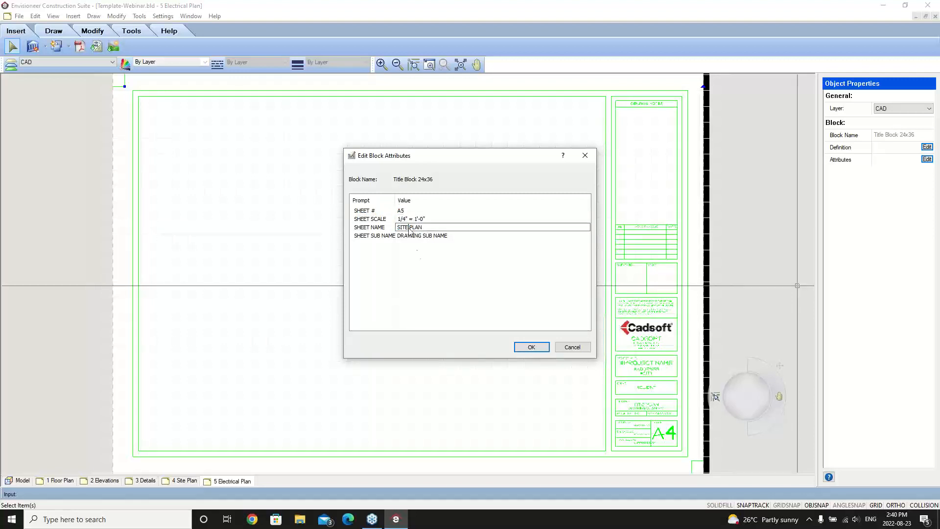
pyautogui.press('Home')
pyautogui.press('Delete')
pyautogui.press('Delete')
pyautogui.press('Delete')
pyautogui.press('Delete')
pyautogui.press('Delete')
pyautogui.write('ELECTRICAL')
pyautogui.click(531, 347)
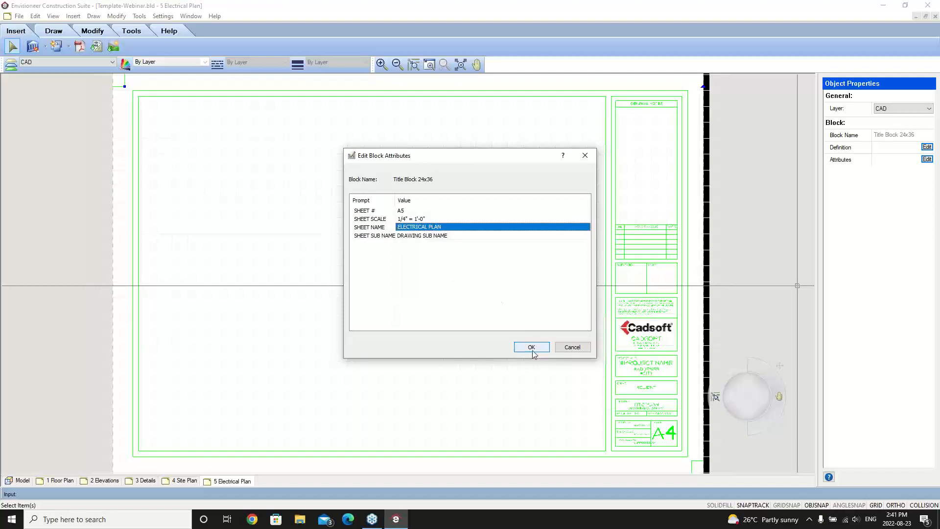
pyautogui.click(538, 349)
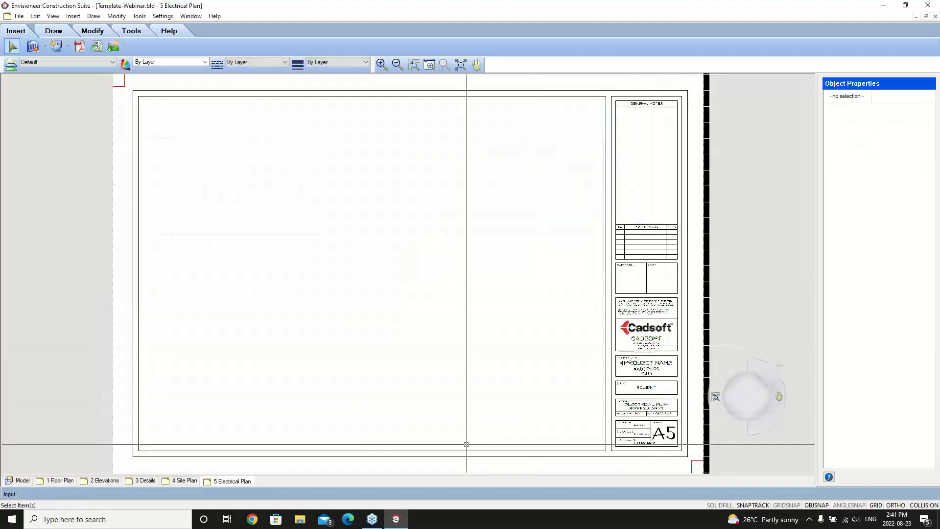
# Add a new worksheet and choose Title Block 24x36 as the block to insert on it
pyautogui.rightClick(210, 481)
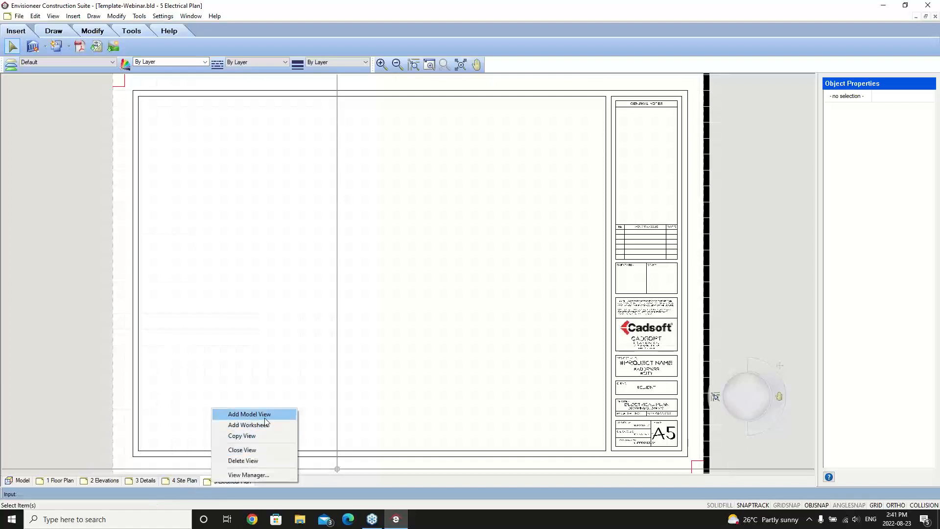
pyautogui.click(262, 425)
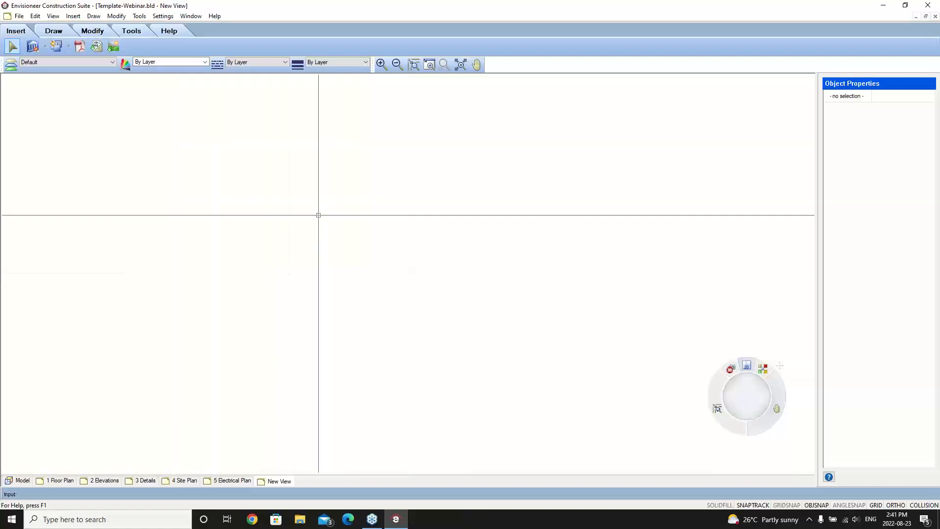
pyautogui.click(70, 46)
pyautogui.click(92, 71)
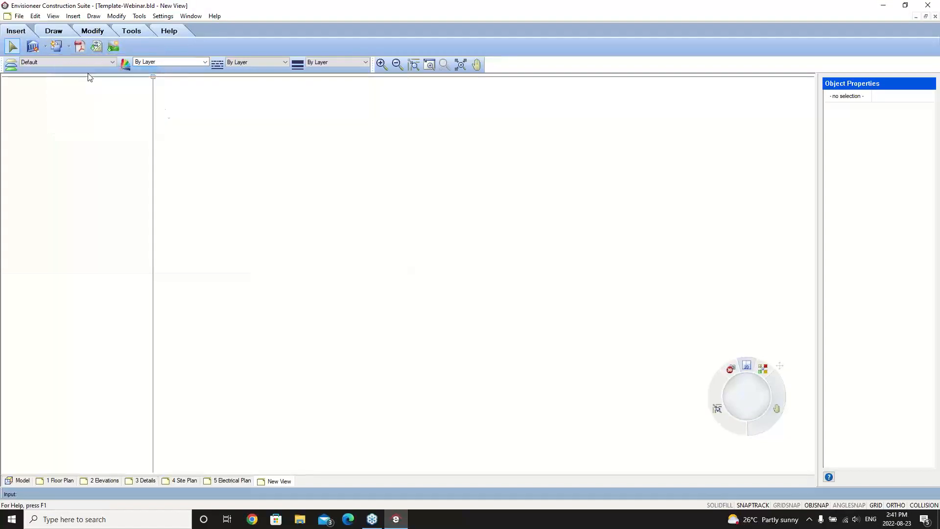
pyautogui.click(526, 250)
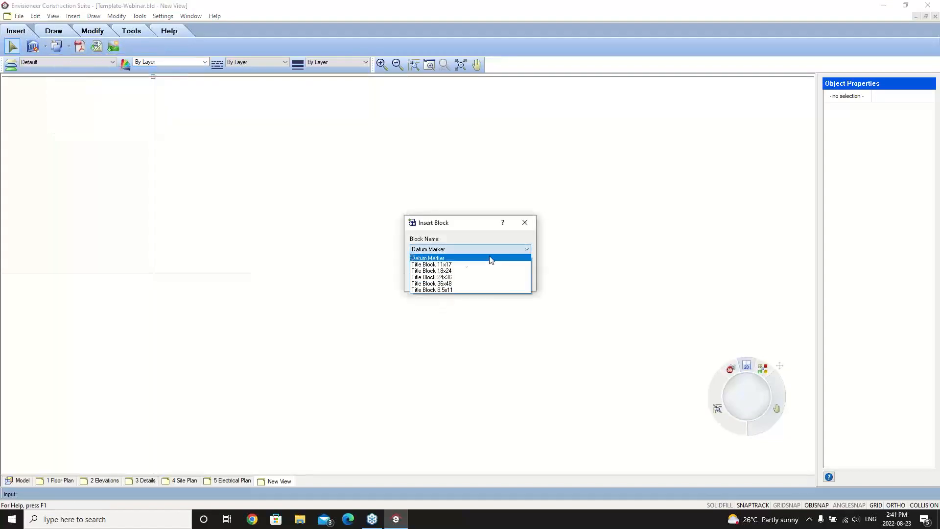
pyautogui.click(457, 277)
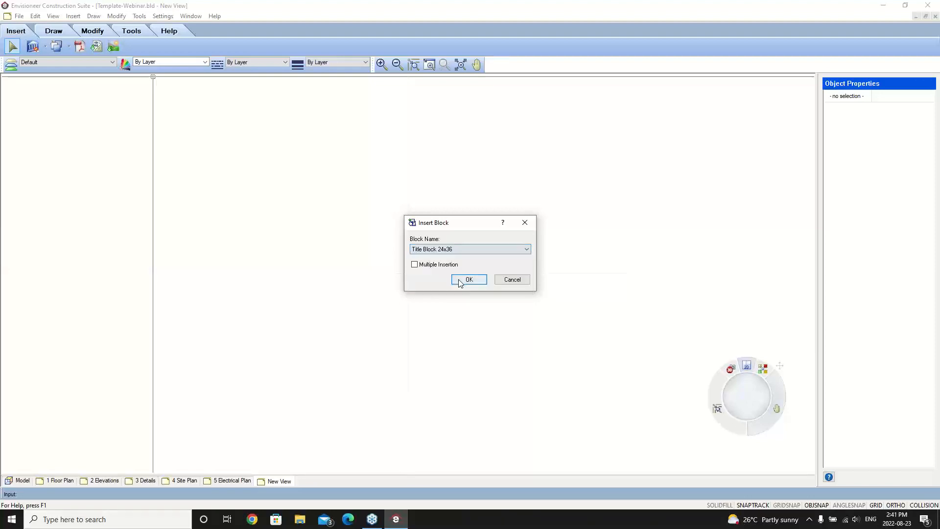
pyautogui.click(469, 280)
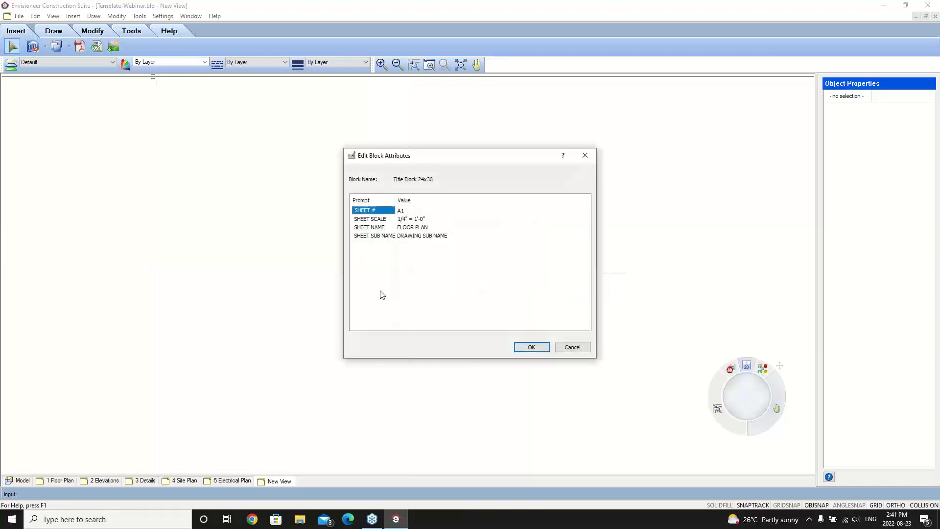
# Set the block's sheet number to A6 and sheet name to PLUMBING PLAN, and place the title block on the new worksheet
pyautogui.click(405, 214)
pyautogui.click(409, 216)
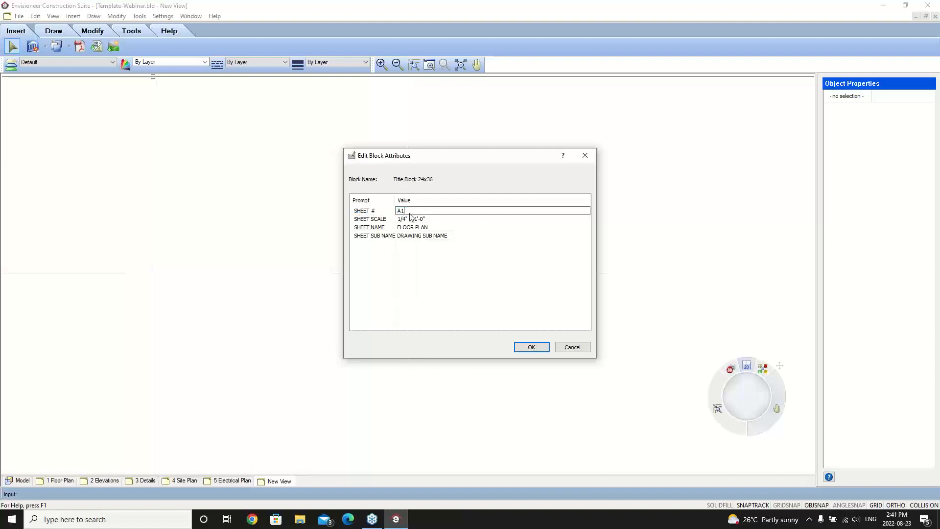
pyautogui.write('6')
pyautogui.click(431, 228)
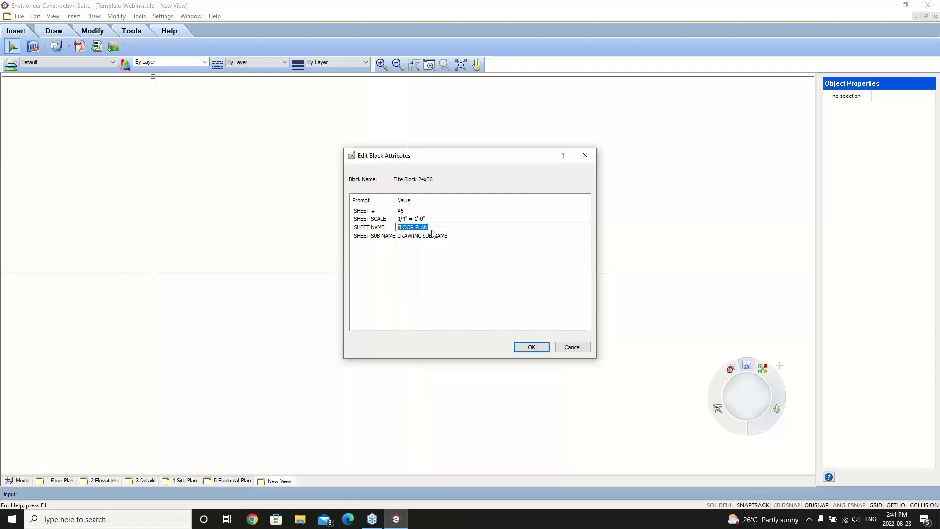
pyautogui.write('PLUMBING')
pyautogui.click(528, 352)
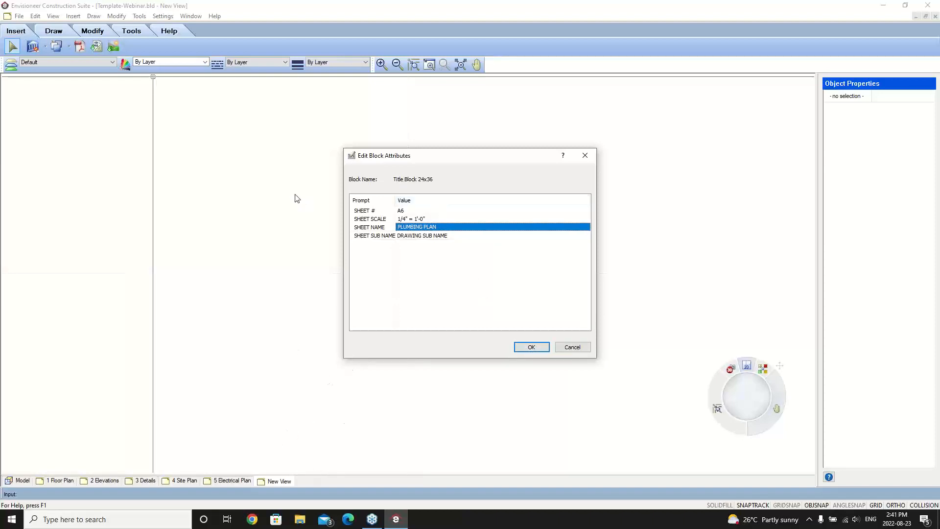
pyautogui.click(533, 348)
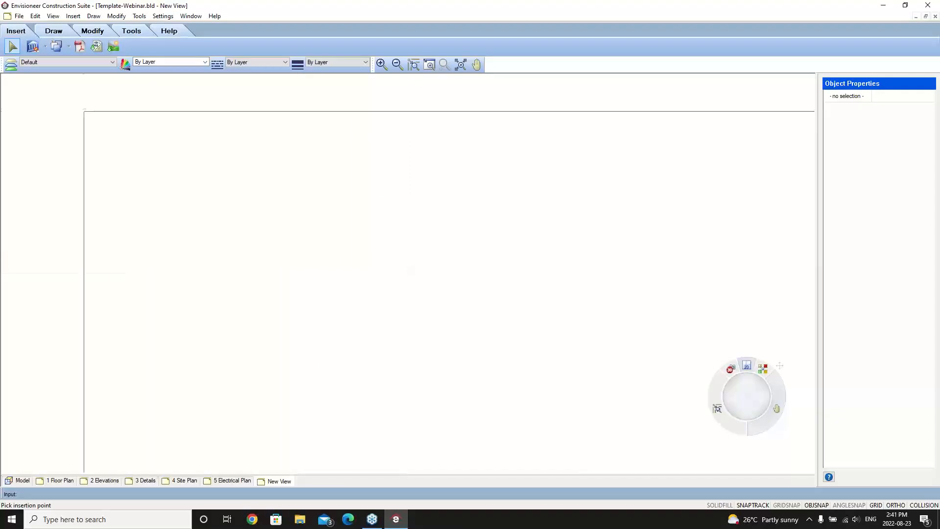
pyautogui.click(33, 98)
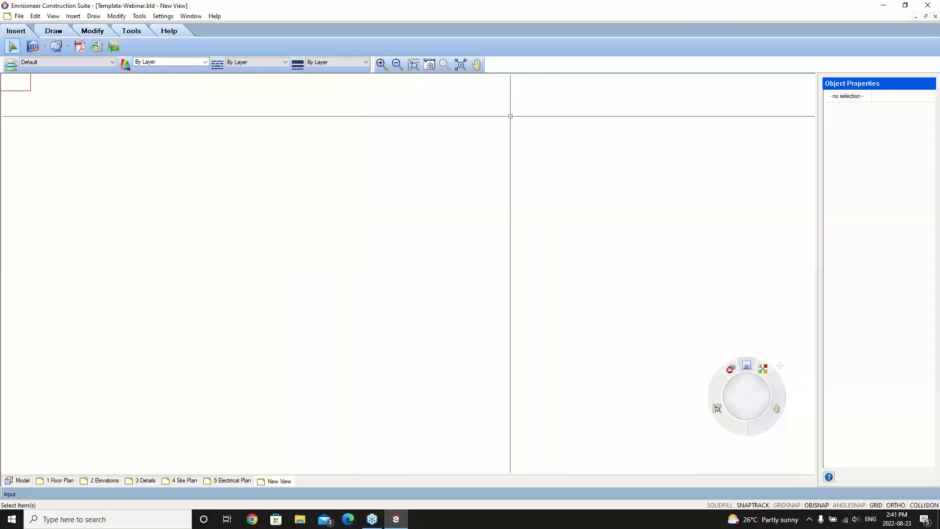
# Move the title block by its upper-left corner point on the new worksheet, and fit the sheet in view
pyautogui.click(461, 65)
pyautogui.scroll(-1, 591, 189)
pyautogui.scroll(-3, 590, 189)
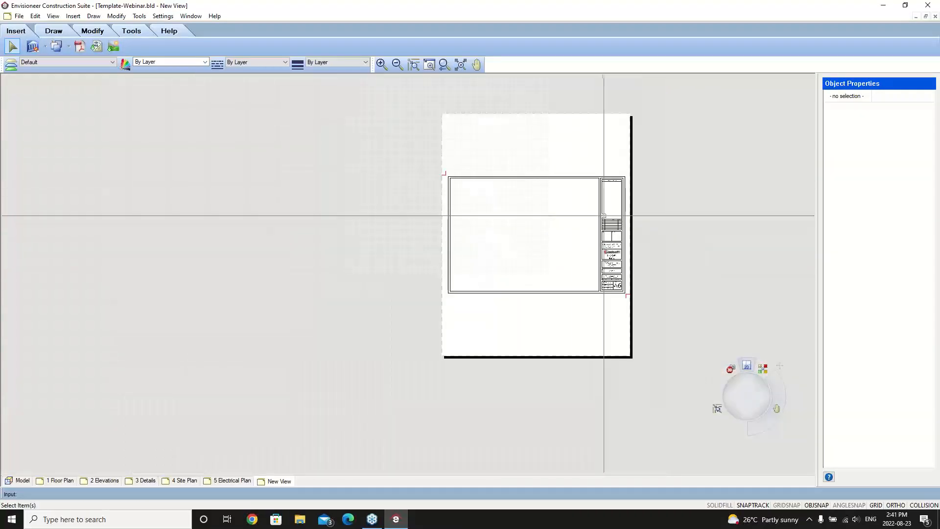
pyautogui.click(486, 176)
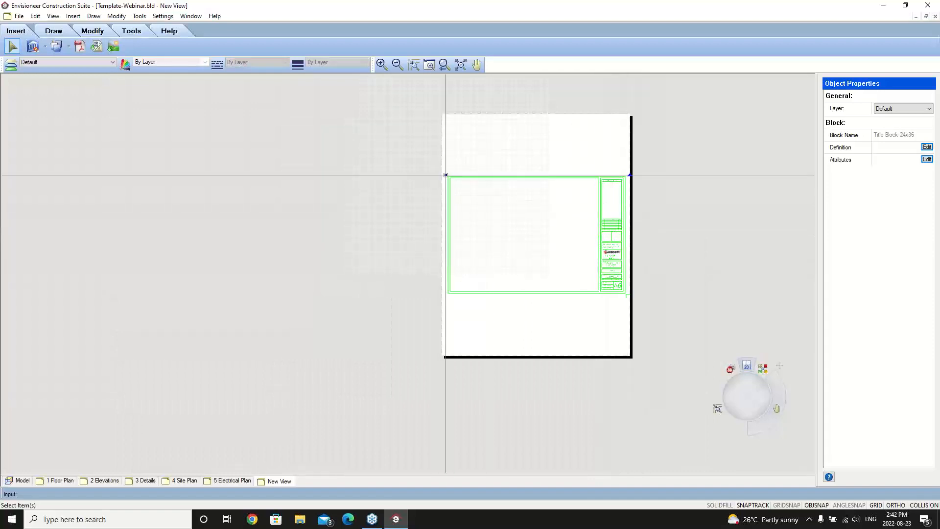
pyautogui.moveTo(445, 176); pyautogui.dragTo(358, 136)
pyautogui.moveTo(358, 175); pyautogui.dragTo(356, 99)
pyautogui.click(498, 225)
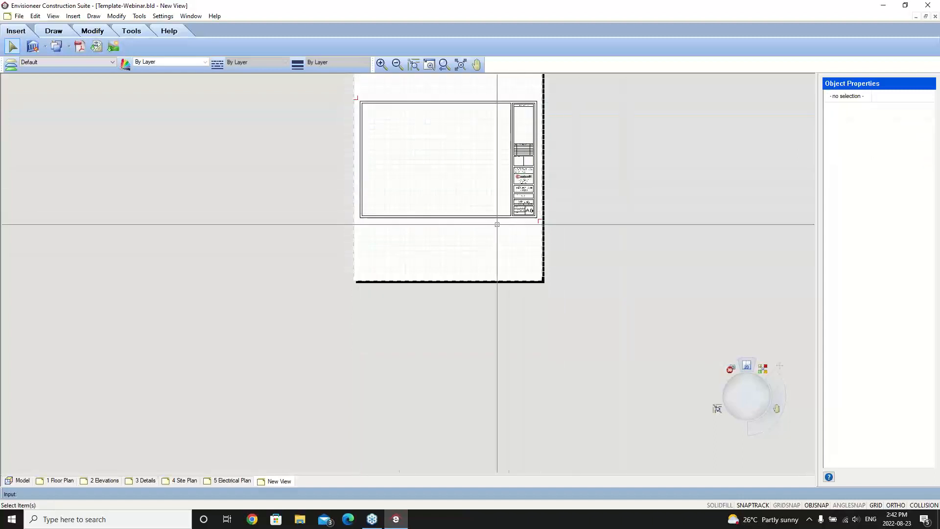
pyautogui.click(465, 66)
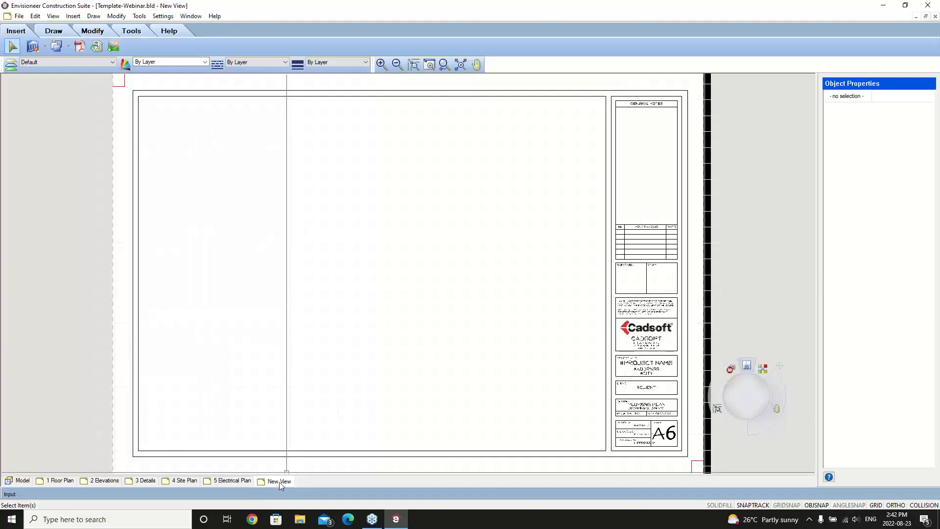
# Rename the new worksheet as 6 Plumbing Plan in the View Manager
pyautogui.rightClick(266, 481)
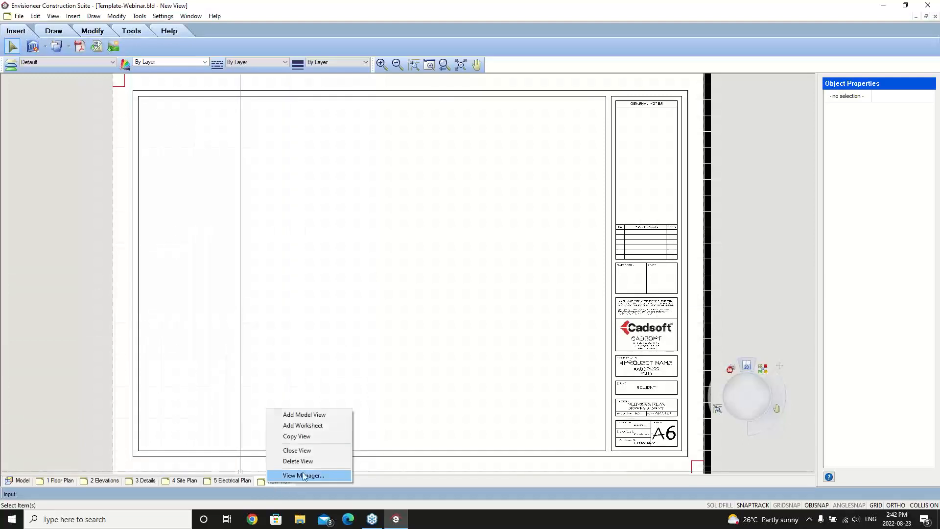
pyautogui.click(304, 475)
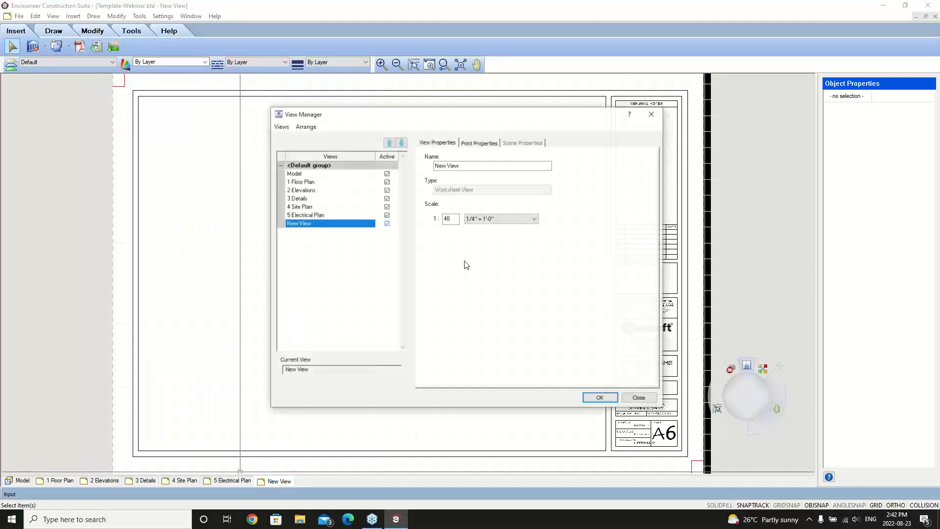
pyautogui.moveTo(468, 168); pyautogui.dragTo(389, 174)
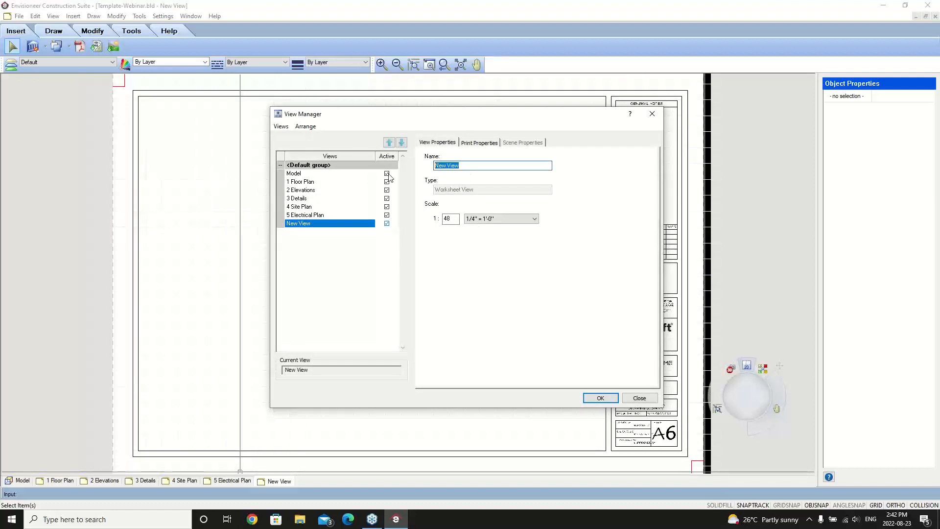
pyautogui.write('6 Plumbing Plan')
pyautogui.click(600, 398)
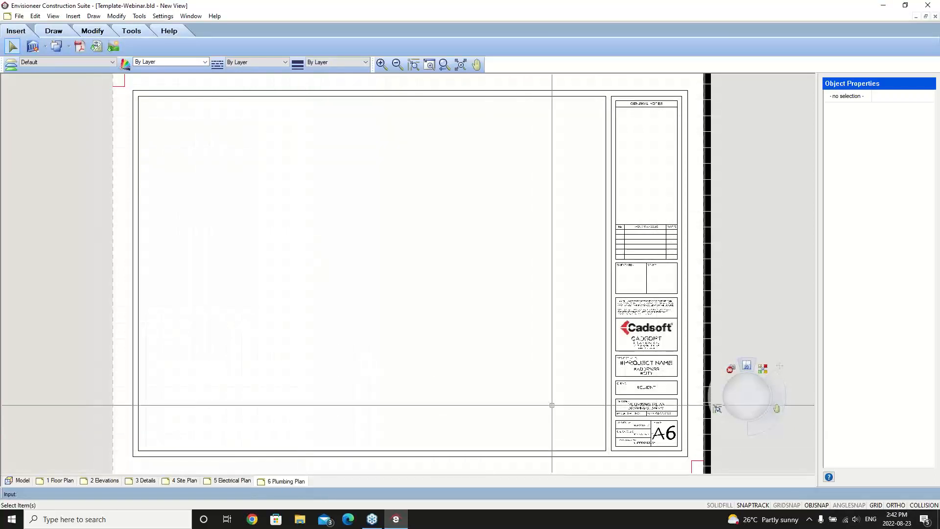
pyautogui.click(460, 66)
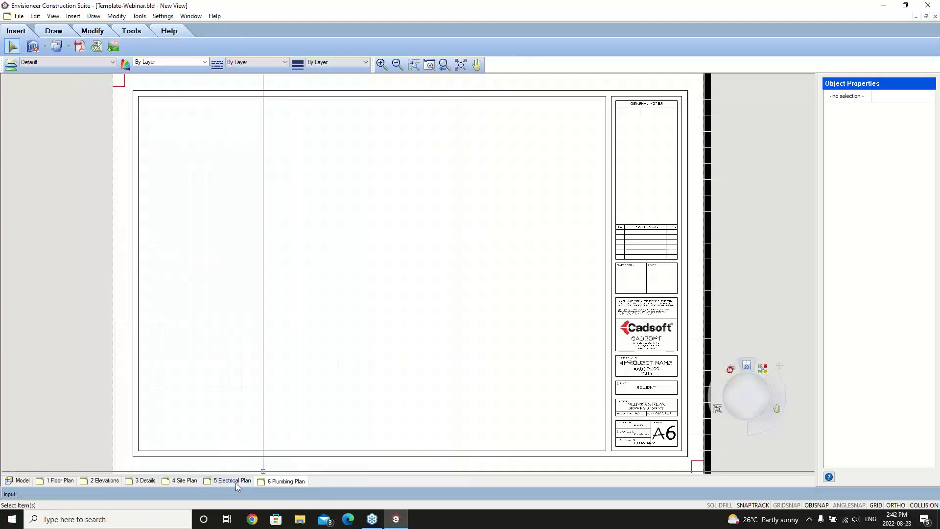
# Return to the Model view, save the Template-Webinar.bld file and close it
pyautogui.click(20, 480)
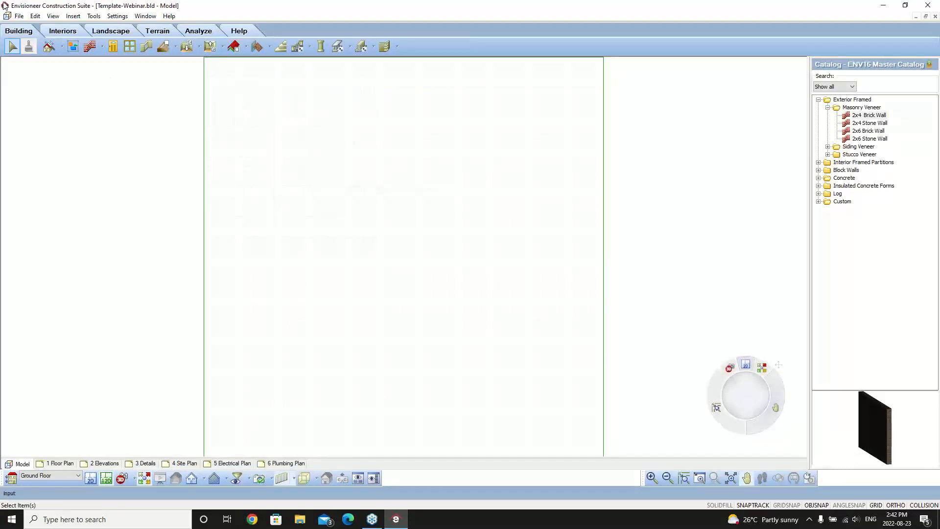
pyautogui.click(19, 16)
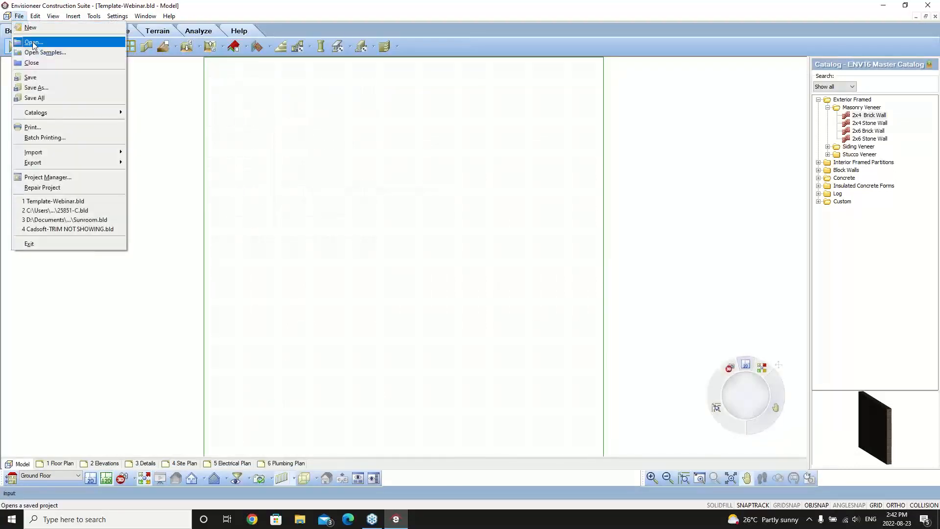
pyautogui.click(42, 81)
pyautogui.click(18, 16)
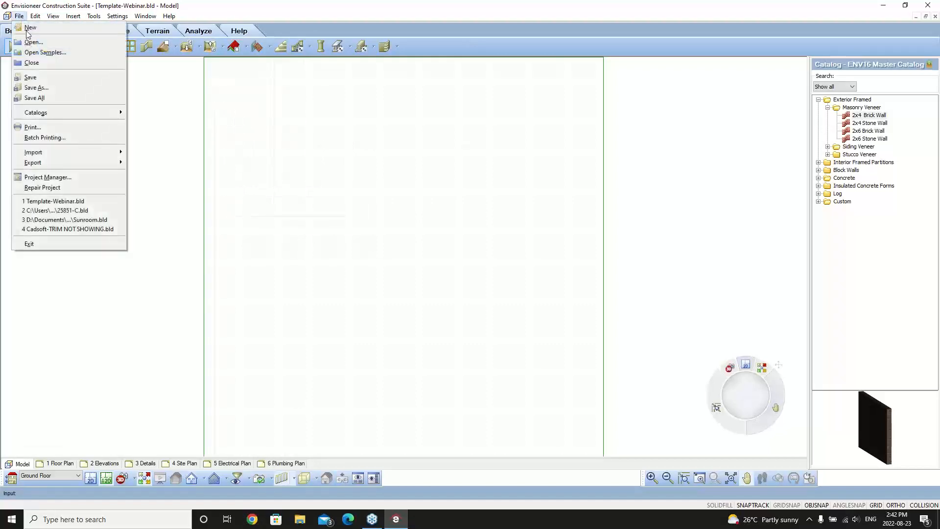
pyautogui.click(38, 63)
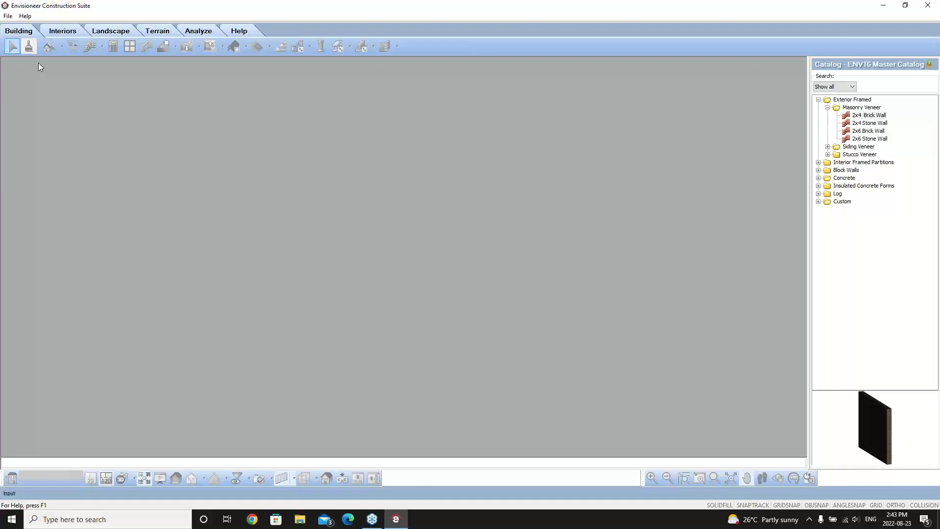
# Create a new project from the Template-Webinar.bld template
pyautogui.click(8, 16)
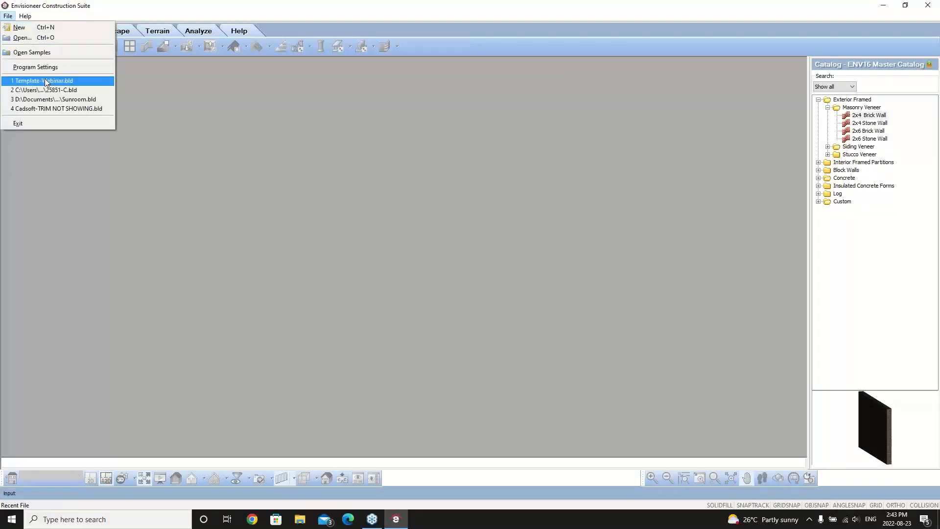
pyautogui.click(15, 27)
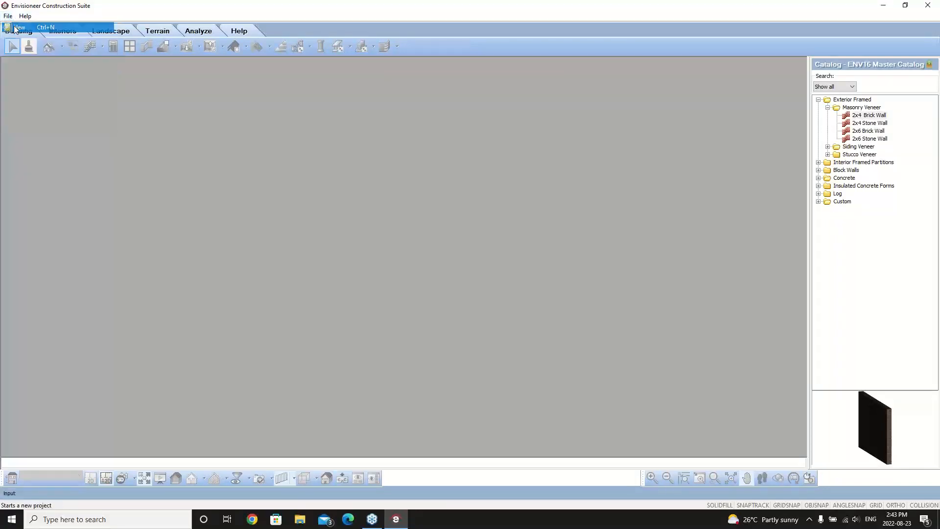
pyautogui.click(352, 192)
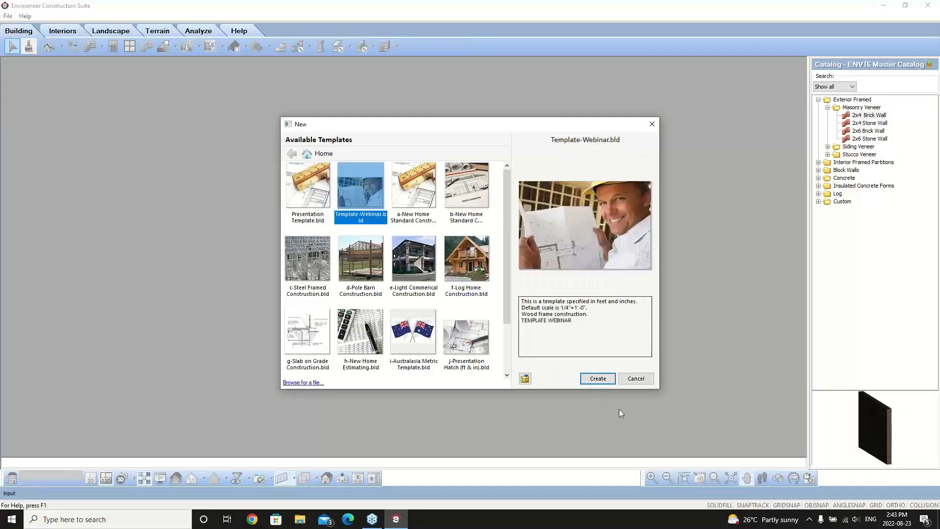
pyautogui.click(603, 379)
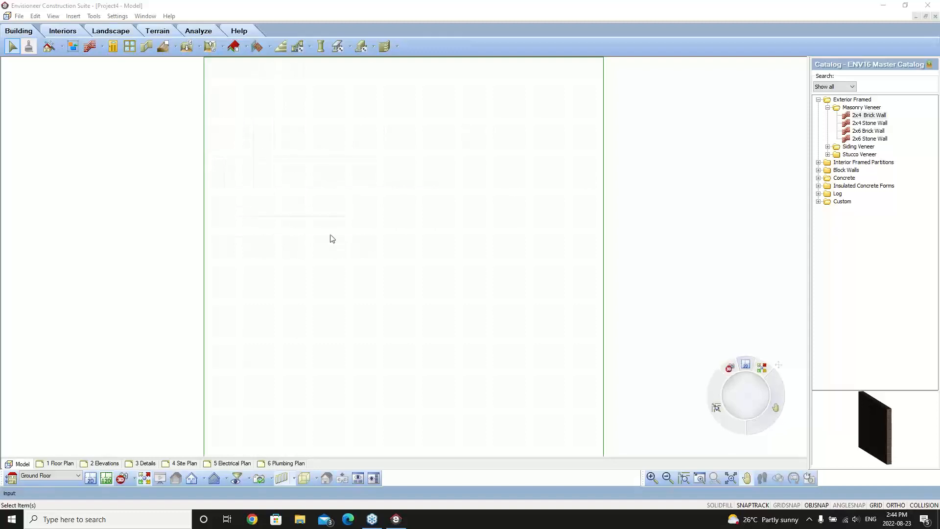
pyautogui.click(19, 16)
pyautogui.click(46, 87)
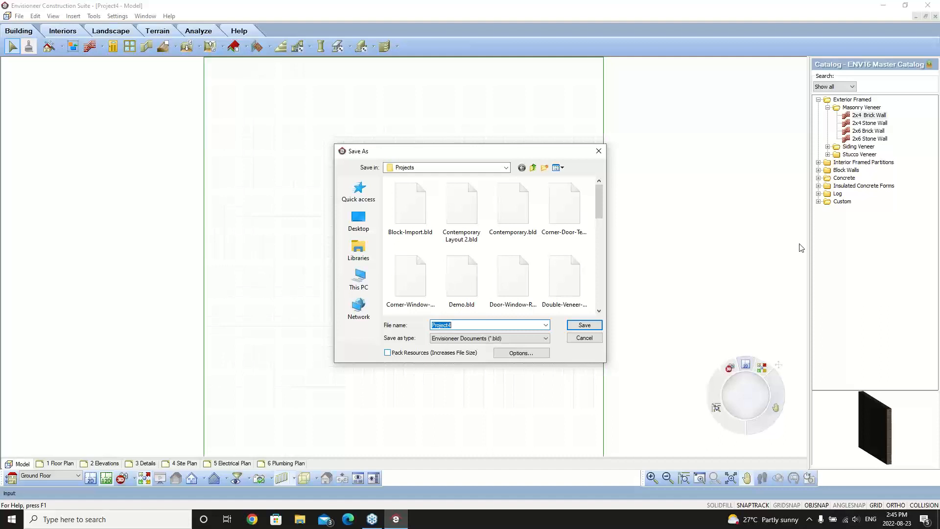
pyautogui.click(587, 338)
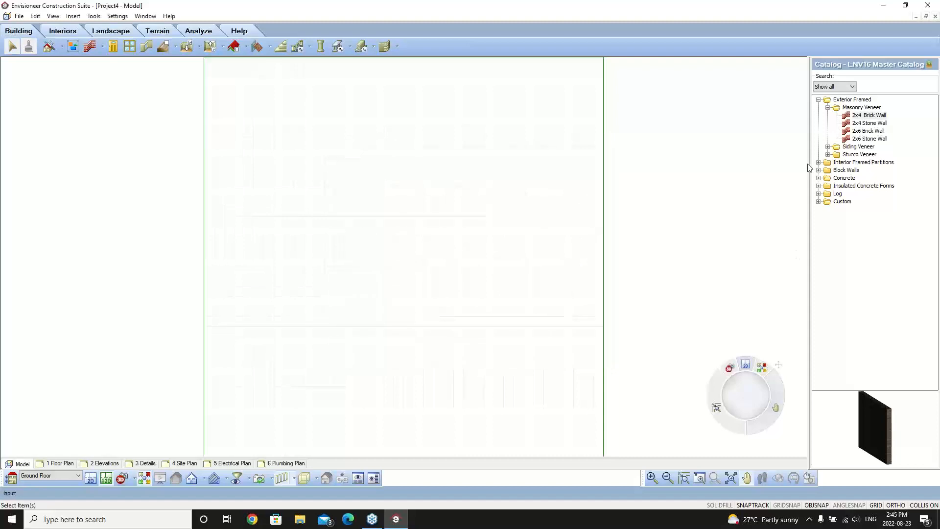